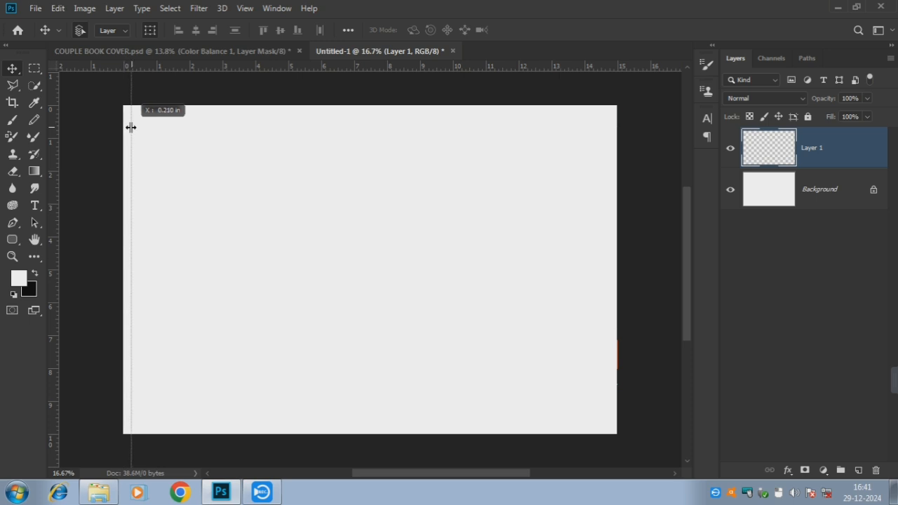
Add guides along the right edge, the top edge and the bottom edge of the canvas
drag(54, 136, 608, 180)
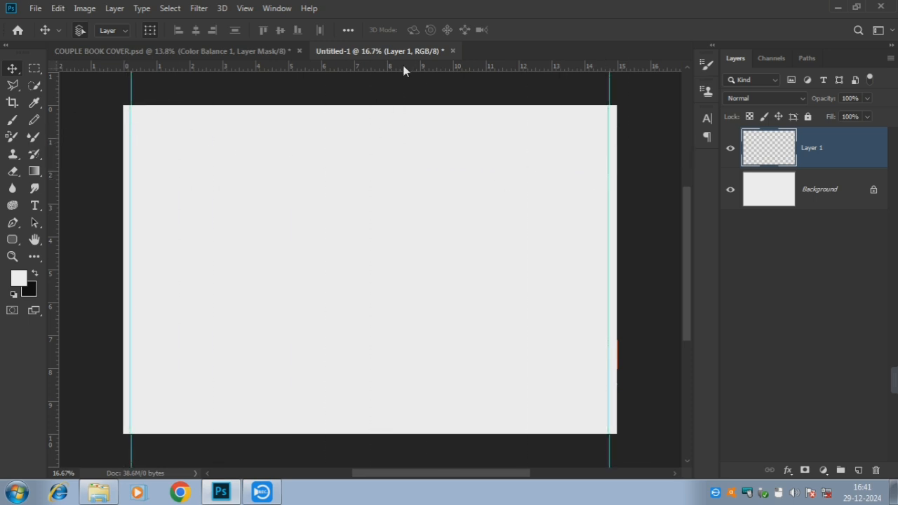
drag(403, 70, 403, 114)
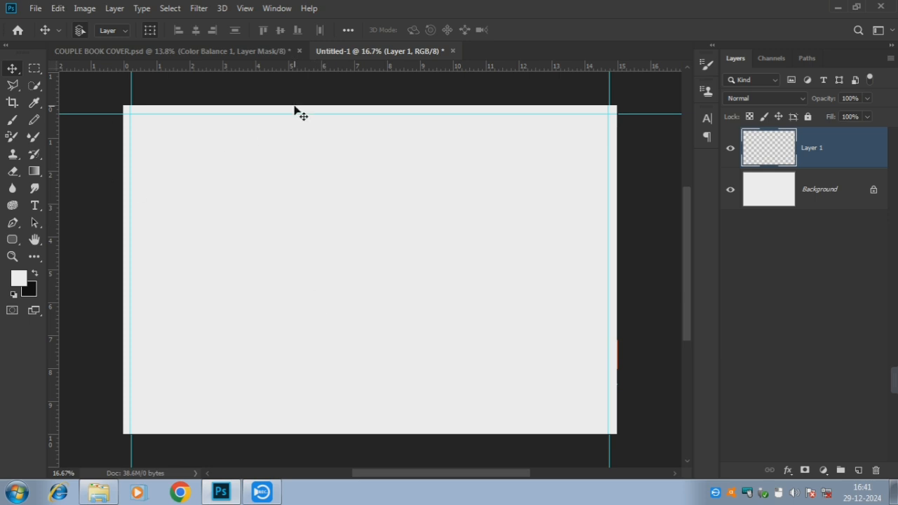
drag(293, 68, 268, 424)
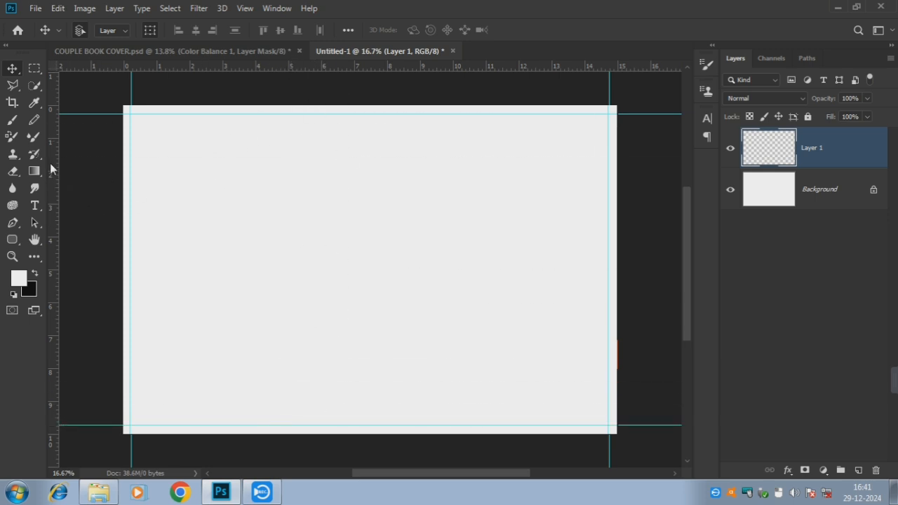
Add two vertical guides marking the spine's sides and pick the maxresdefault photo
drag(50, 162, 343, 213)
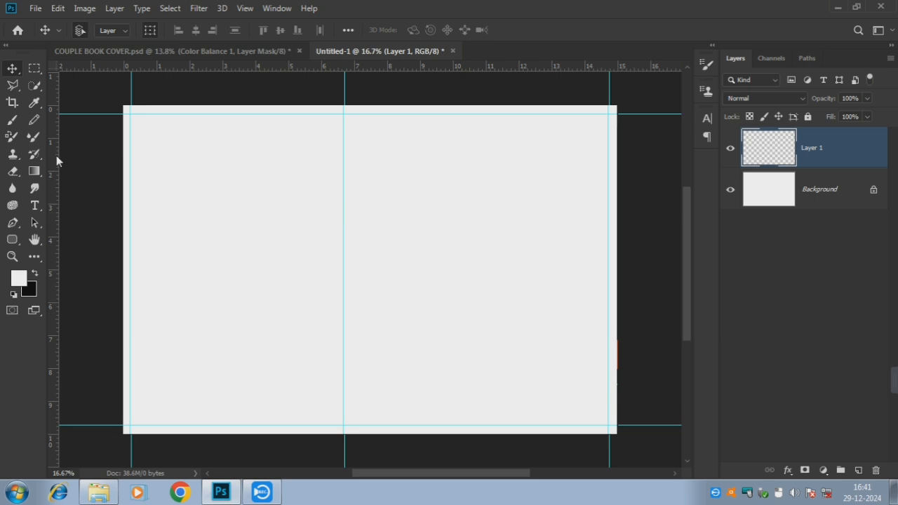
drag(56, 157, 396, 205)
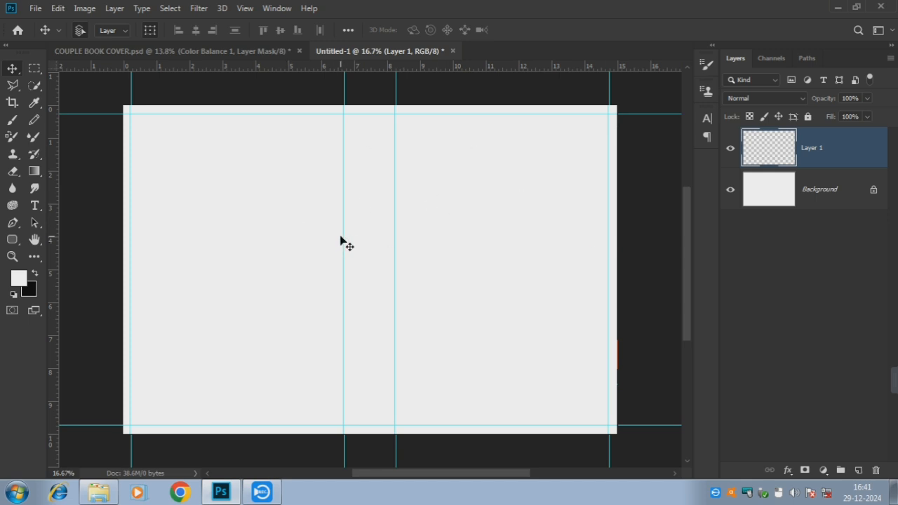
drag(344, 234, 392, 237)
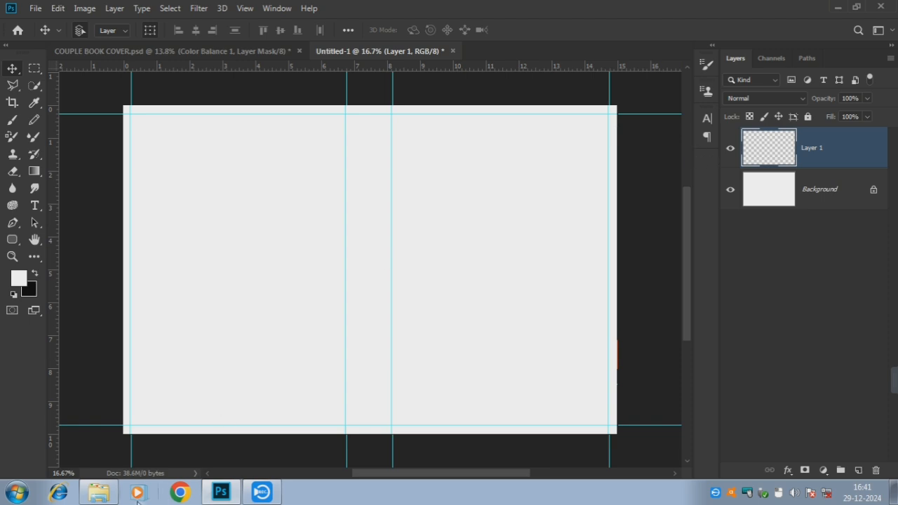
click(98, 492)
Place the maxresdefault photo and resize it to fill the front-cover guides
drag(435, 111, 510, 272)
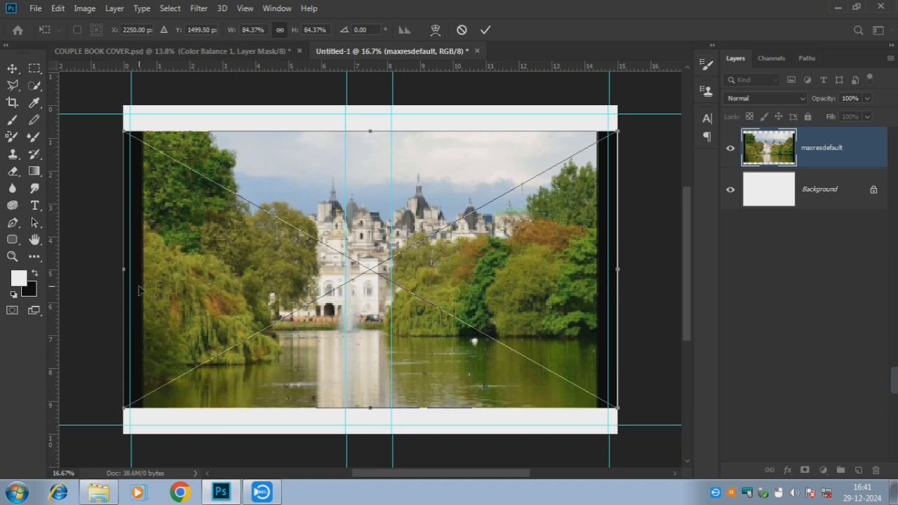
scroll(227, 259, down, 2)
scroll(153, 242, up, 2)
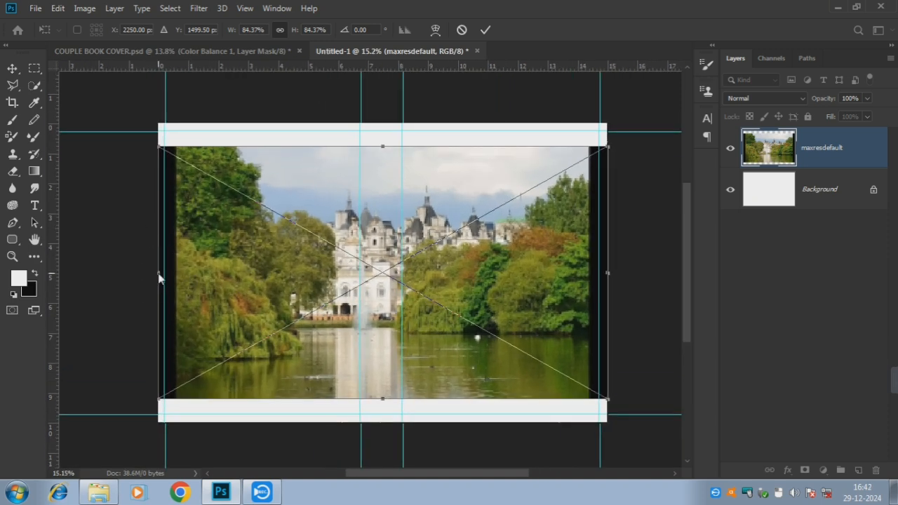
drag(157, 273, 394, 294)
drag(502, 148, 502, 123)
mouse_move(516, 413)
mouse_down()
mouse_move(501, 411)
mouse_move(500, 422)
mouse_up()
mouse_move(607, 273)
mouse_down()
mouse_move(628, 273)
mouse_move(608, 273)
mouse_move(618, 274)
mouse_up()
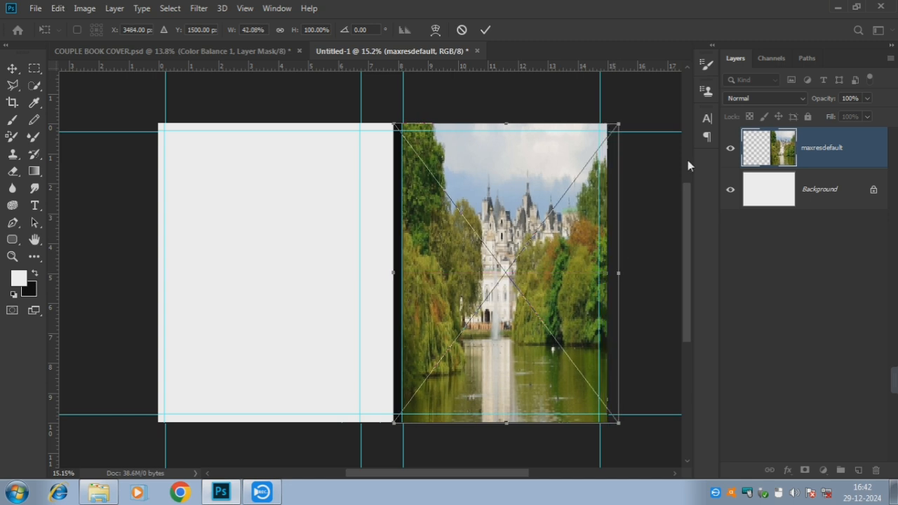
click(485, 30)
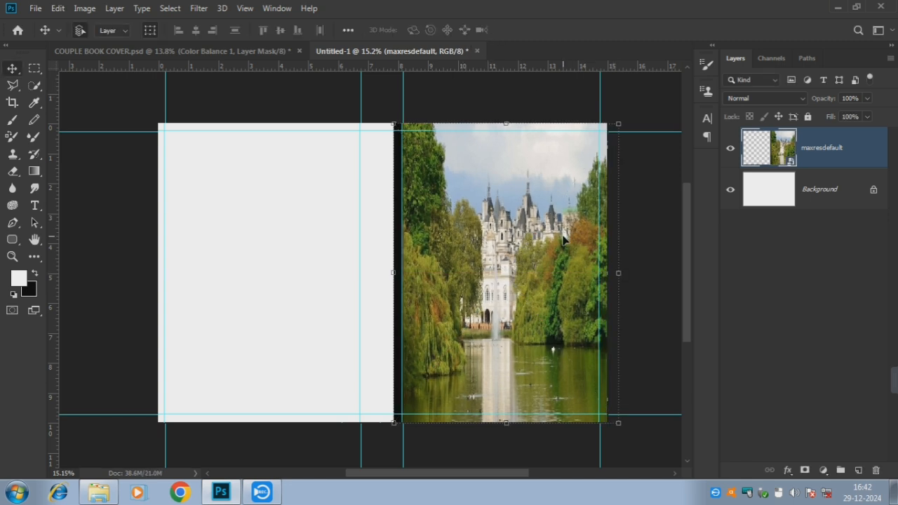
Rasterize the photo layer and delete its dark left-edge strip up to the spine guide
click(629, 106)
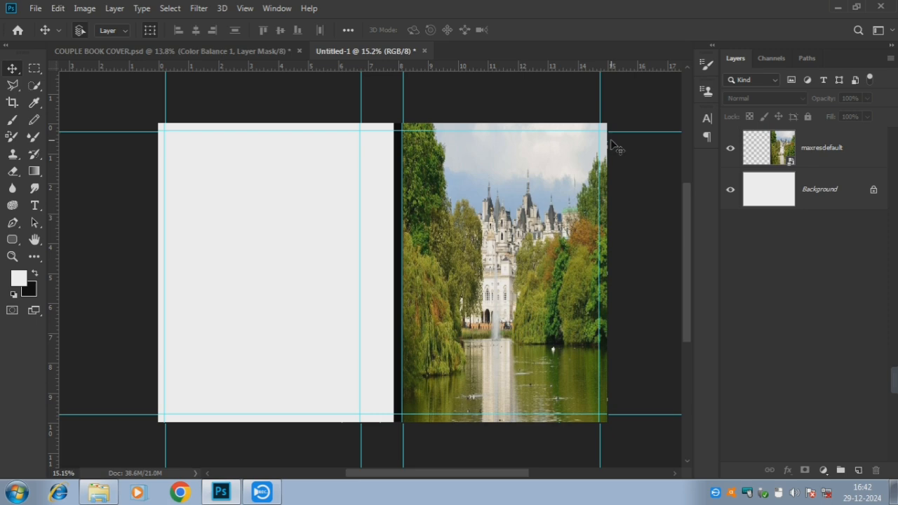
right_click(822, 150)
click(659, 234)
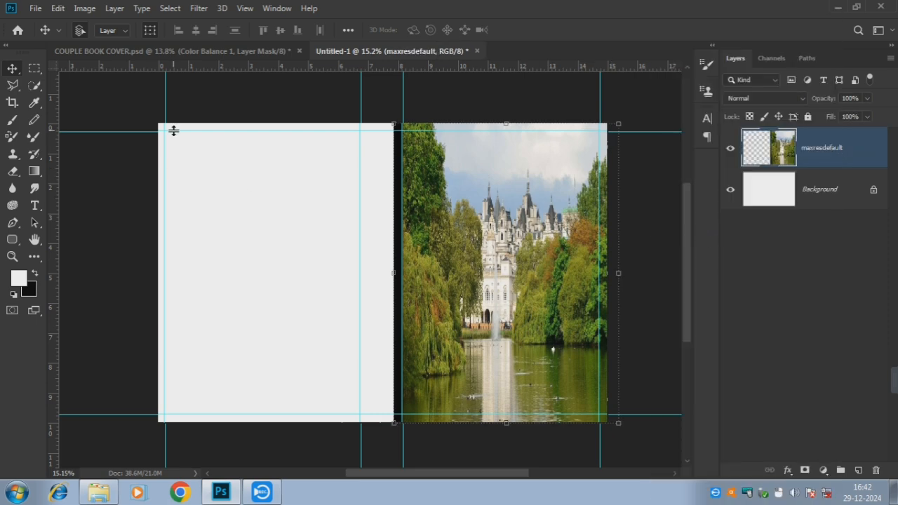
click(35, 69)
drag(386, 121, 400, 438)
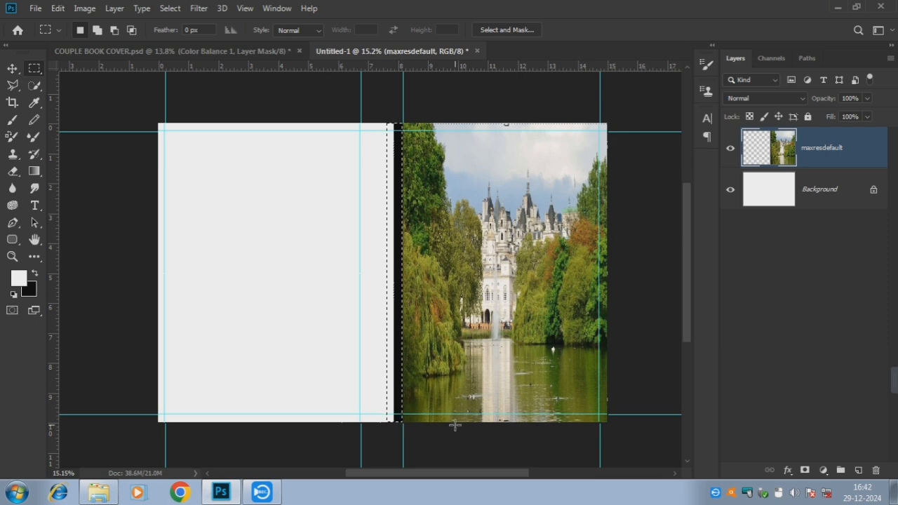
key(Delete)
key(ctrl+d)
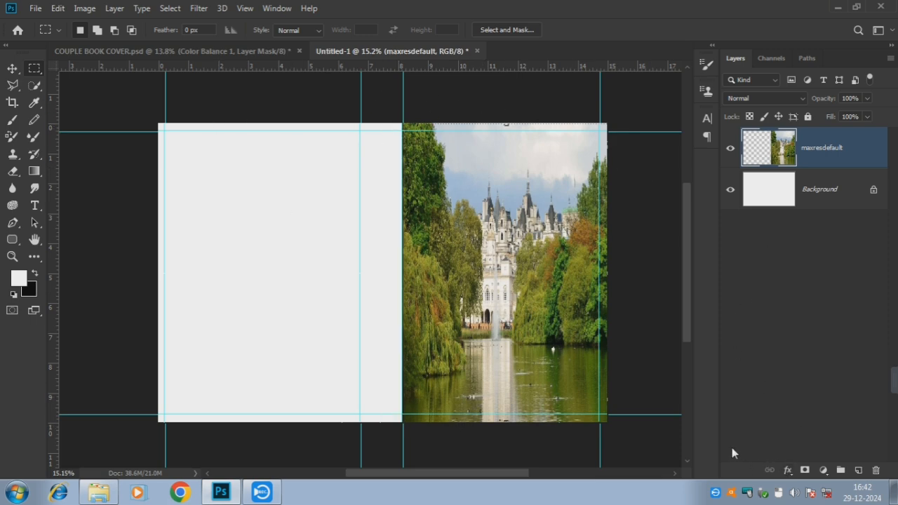
Clip a Color Balance adjustment to the castle photo with midtones at +19, -72, -66
click(824, 469)
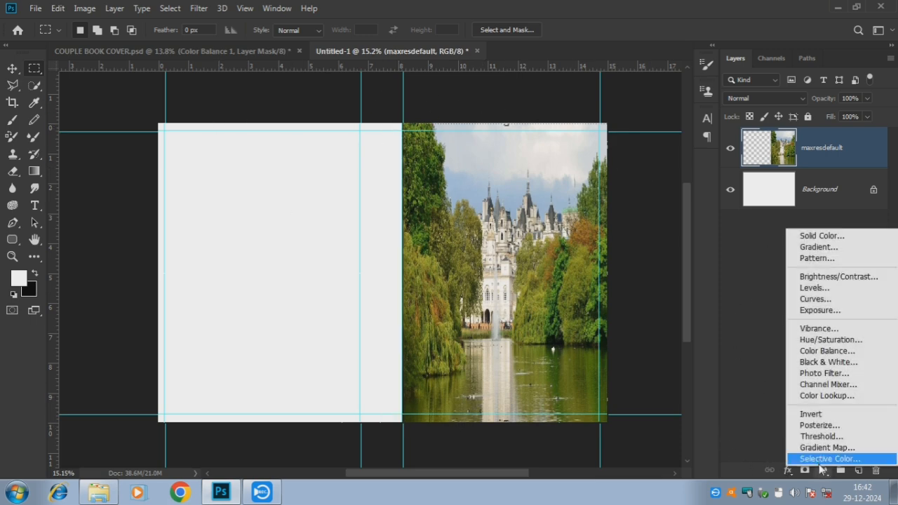
click(842, 352)
click(259, 284)
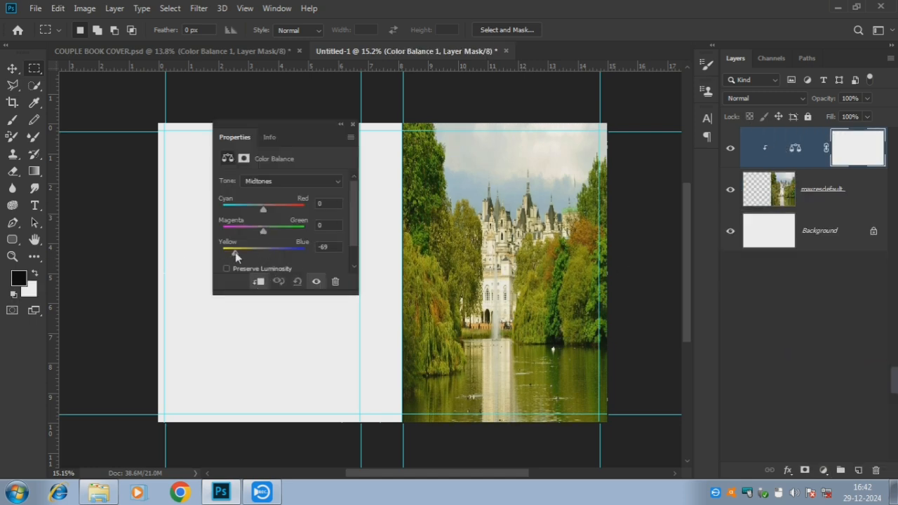
drag(235, 251, 218, 255)
drag(263, 232, 231, 240)
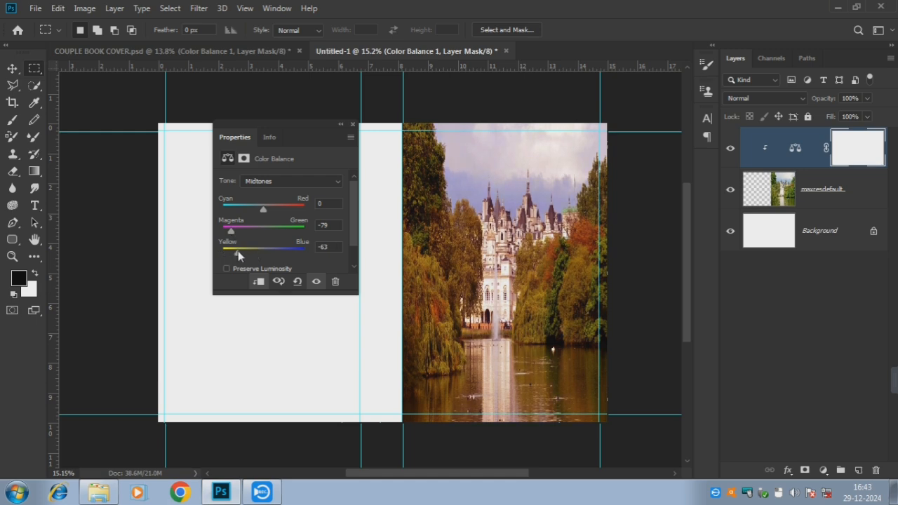
drag(247, 211, 270, 213)
click(352, 125)
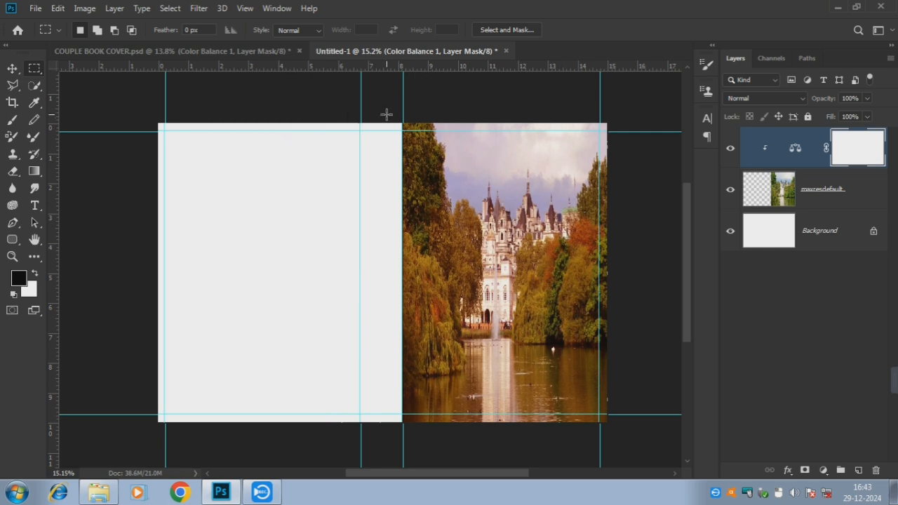
click(11, 69)
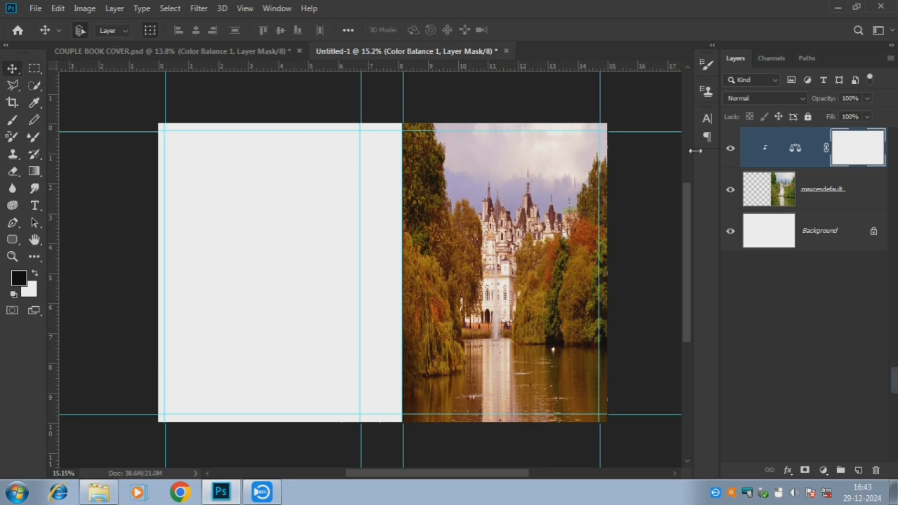
Duplicate the castle photo with its adjustment and scale the copy over the left back-cover half
click(826, 198)
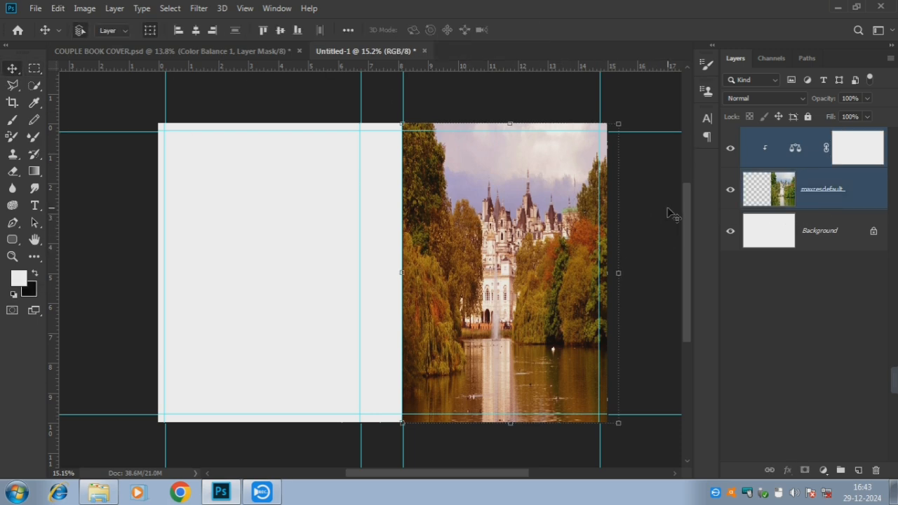
key(ctrl+j)
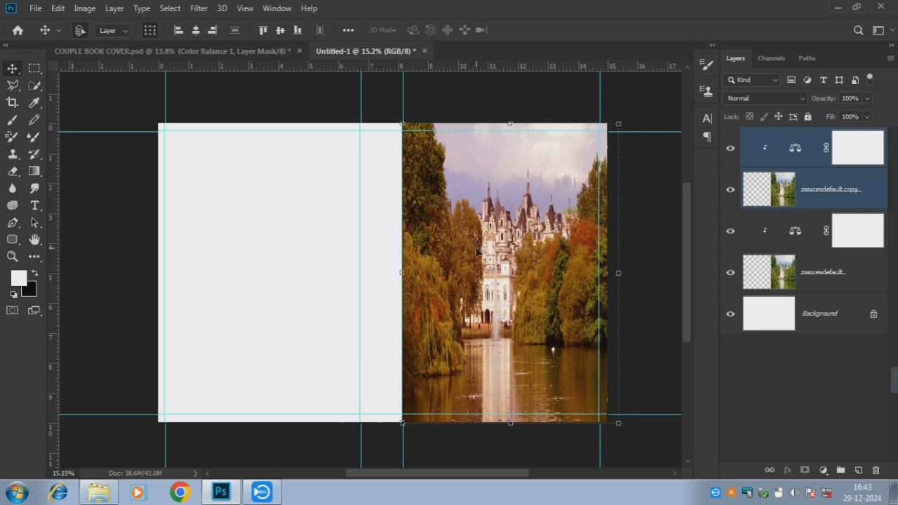
drag(514, 248, 263, 247)
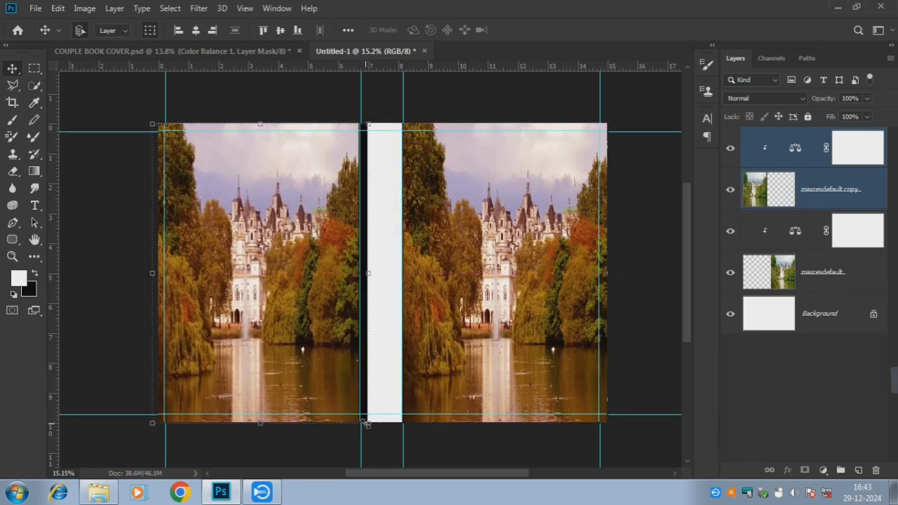
drag(366, 423, 464, 493)
drag(311, 277, 269, 220)
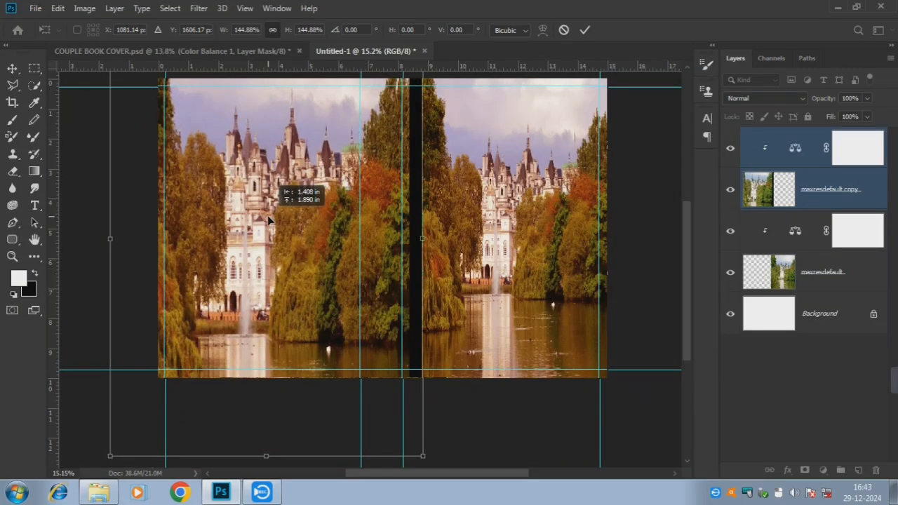
drag(422, 455, 480, 491)
drag(340, 249, 304, 250)
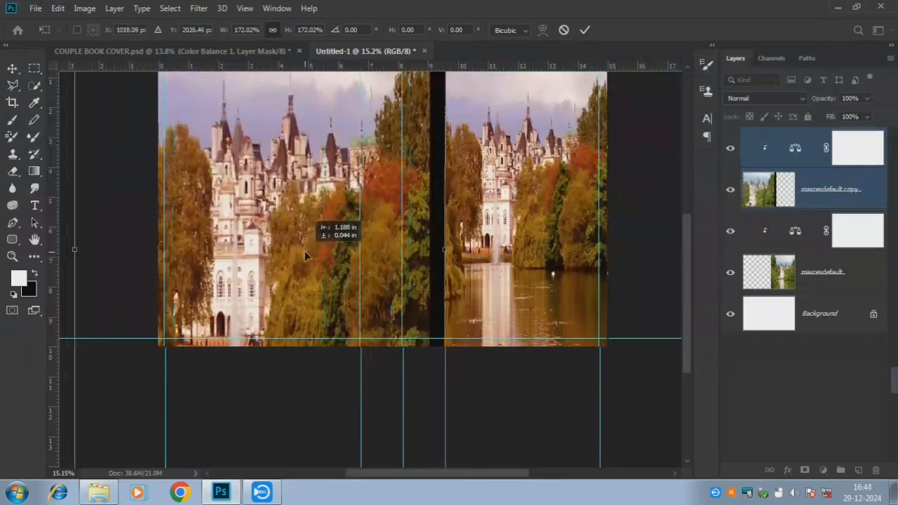
drag(453, 223, 461, 311)
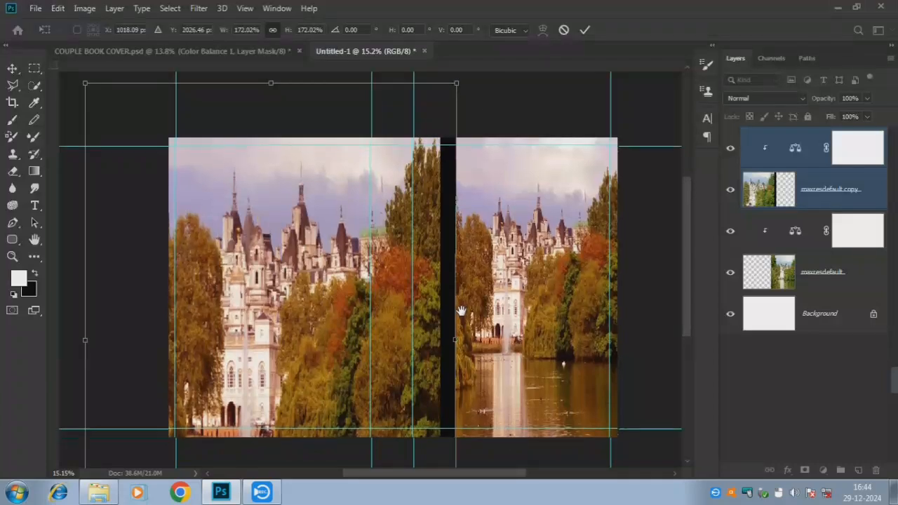
key(ctrl+r)
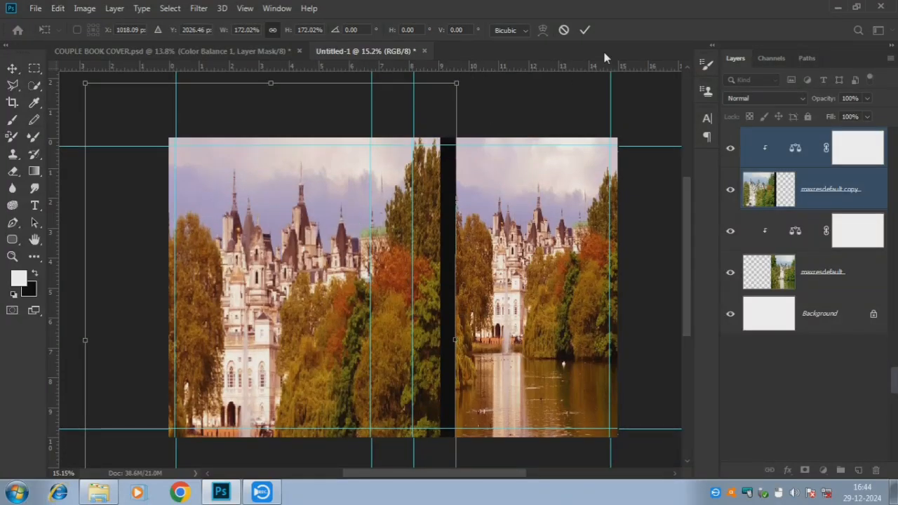
click(584, 33)
Delete the part of the copy that spills over the spine and front cover
key(m)
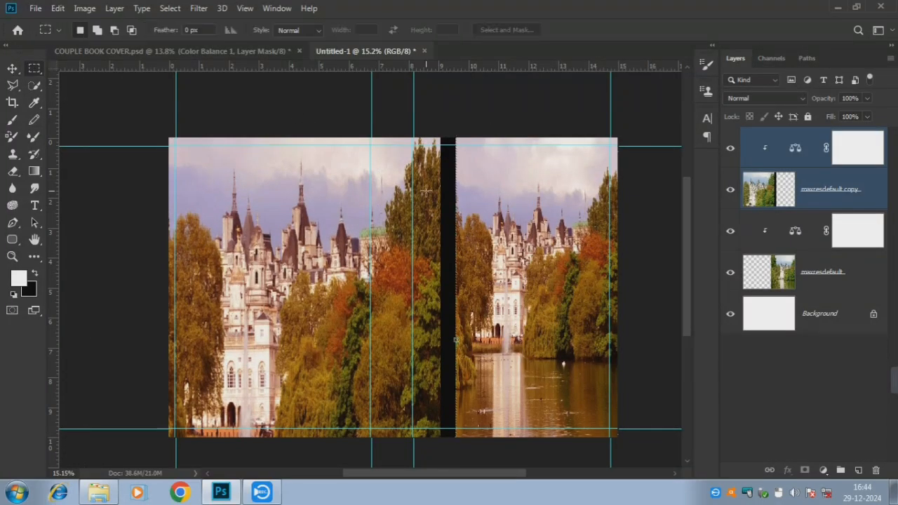
drag(366, 139, 411, 210)
key(ctrl+d)
drag(370, 133, 493, 469)
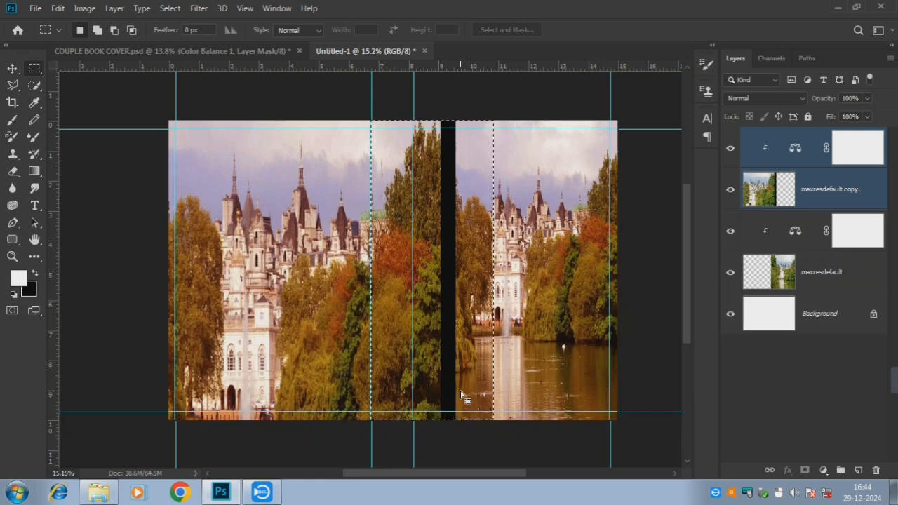
click(763, 158)
click(833, 202)
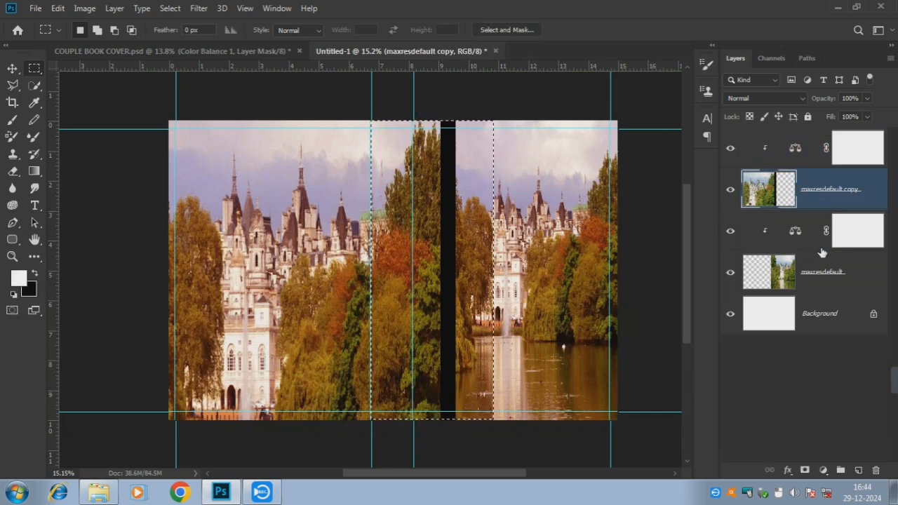
key(Delete)
key(ctrl+d)
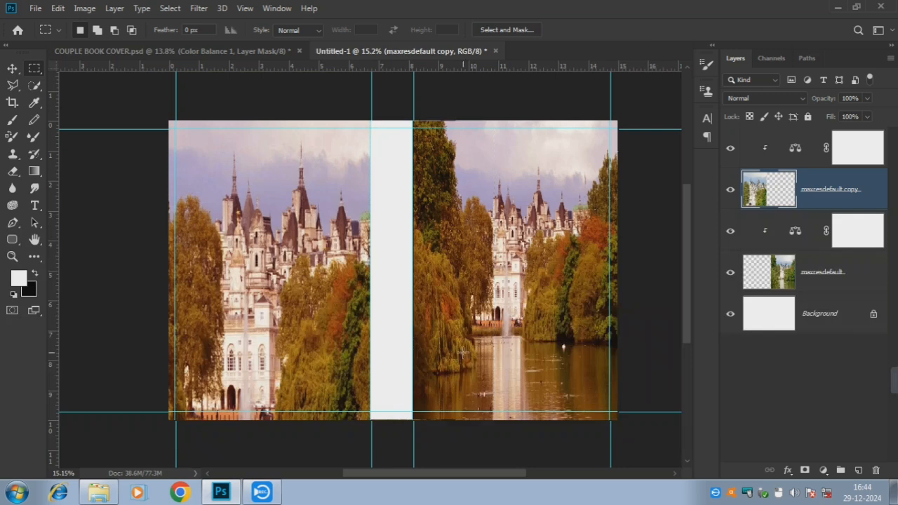
Enlarge the left castle photo slightly and move it down
click(13, 68)
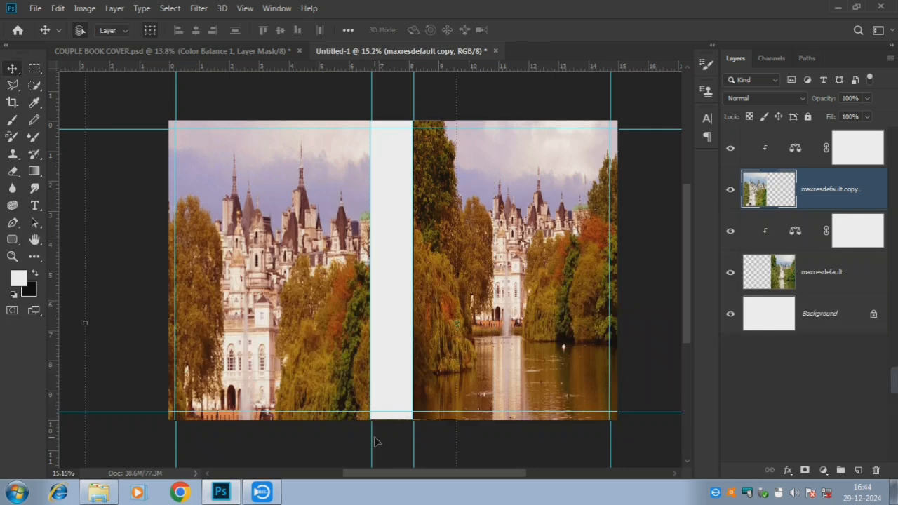
scroll(249, 332, down, 4)
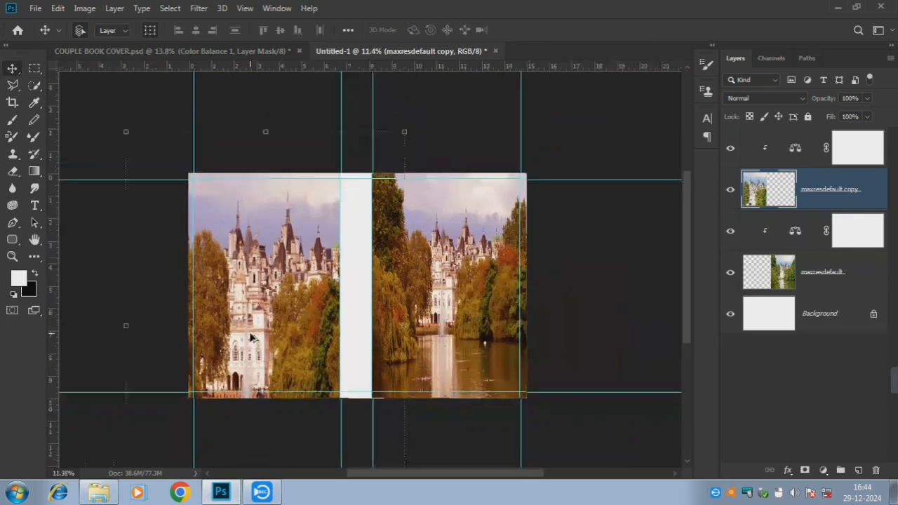
drag(392, 152, 413, 143)
drag(281, 285, 281, 303)
click(584, 29)
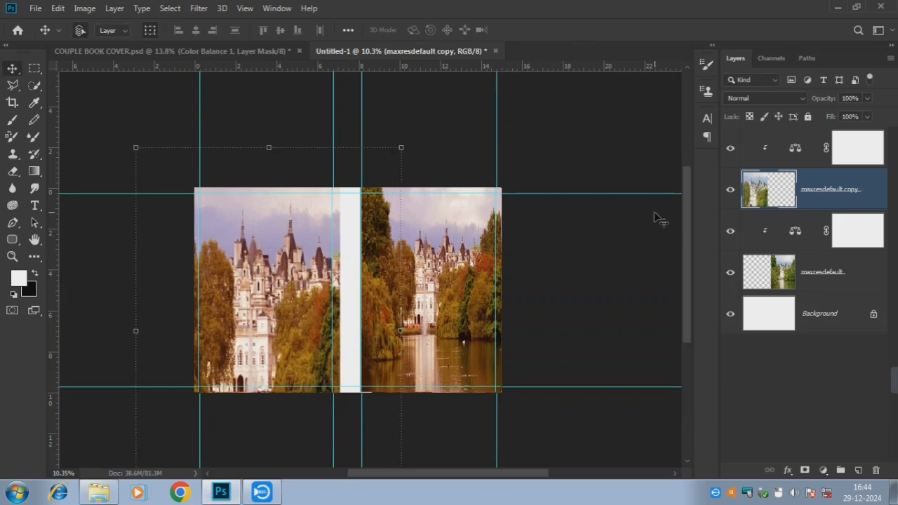
Stretch the right castle photo between the top and bottom guides
click(448, 276)
drag(447, 275, 447, 264)
drag(435, 382, 435, 397)
click(585, 30)
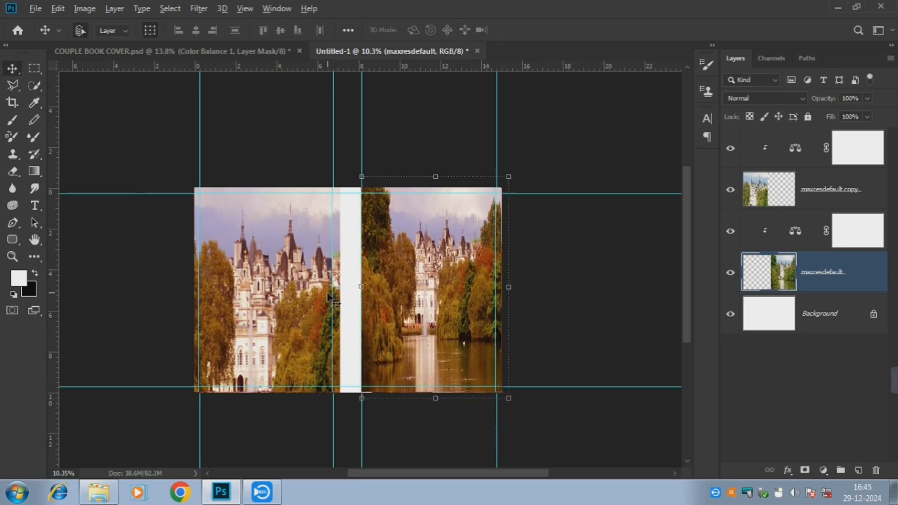
scroll(328, 293, up, 3)
click(304, 82)
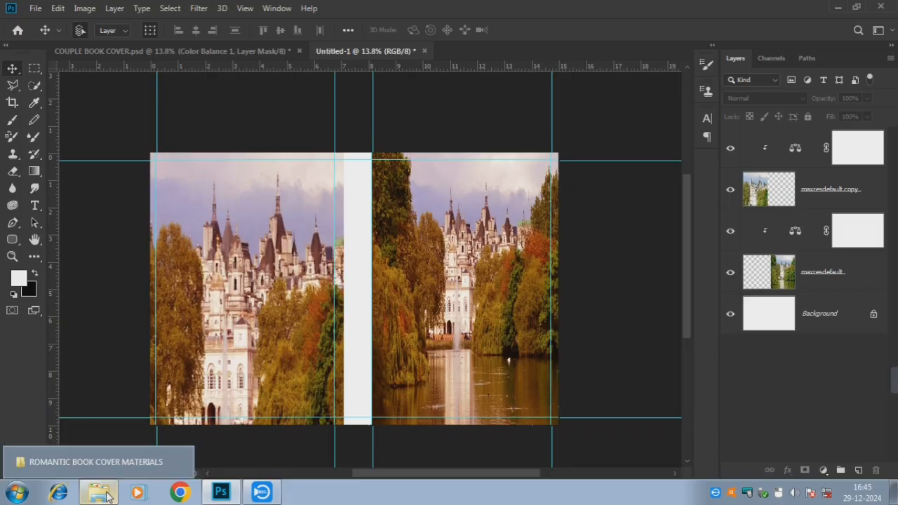
Open the pool image images (1), unlock its layer and delete its top part
click(96, 461)
drag(148, 138, 502, 55)
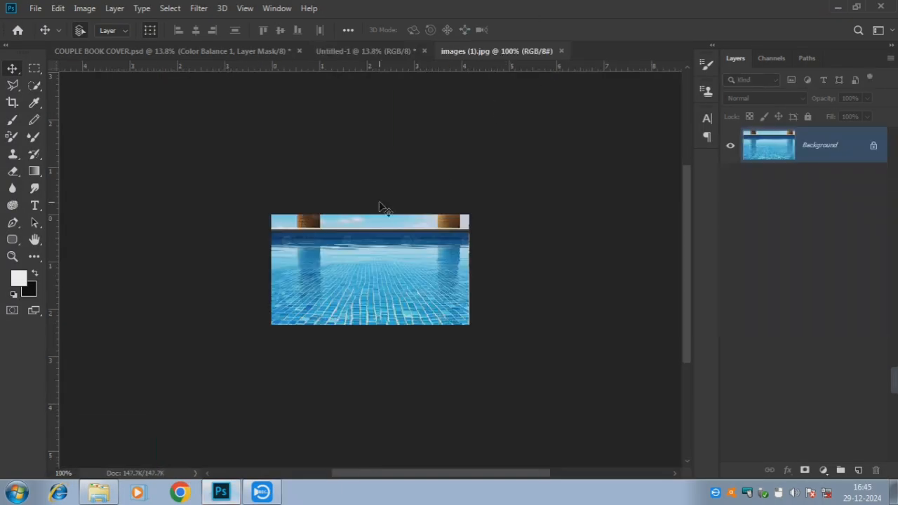
click(869, 145)
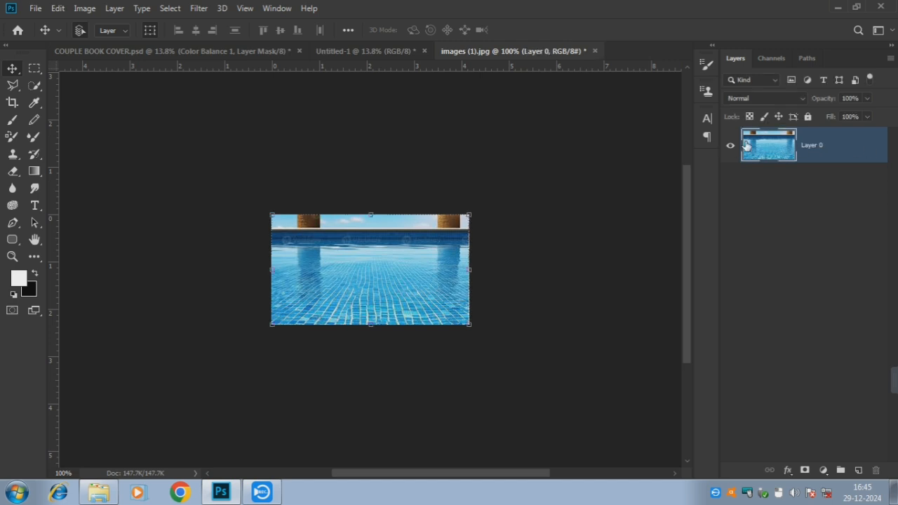
click(35, 68)
drag(262, 212, 486, 259)
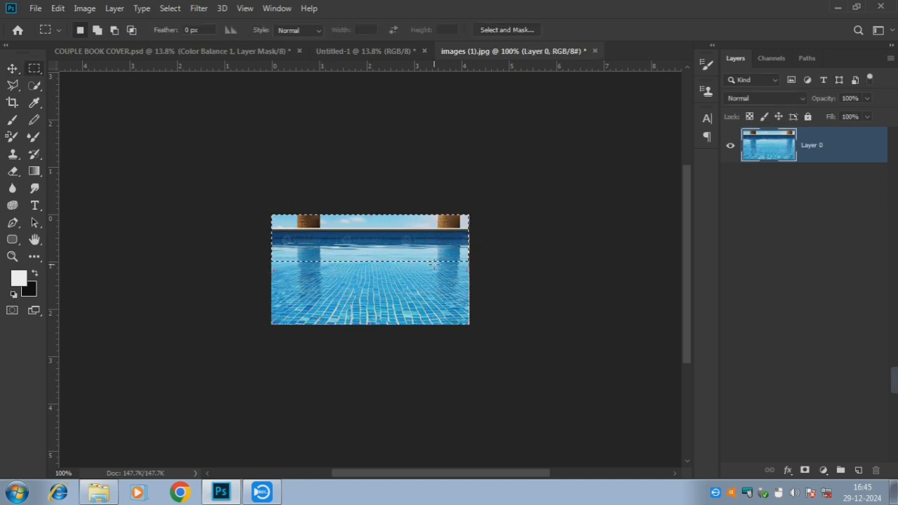
key(Delete)
key(ctrl+d)
key(v)
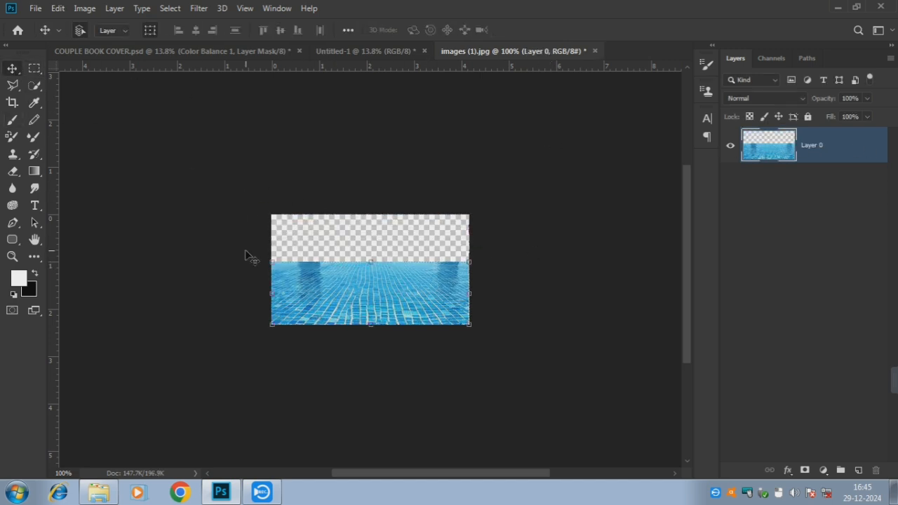
Bring the pool water into Untitled-1 as Layer 1 and stretch it across the cover's bottom
drag(382, 319, 301, 291)
drag(459, 365, 558, 365)
drag(450, 353, 246, 387)
drag(354, 359, 568, 355)
click(584, 29)
click(623, 126)
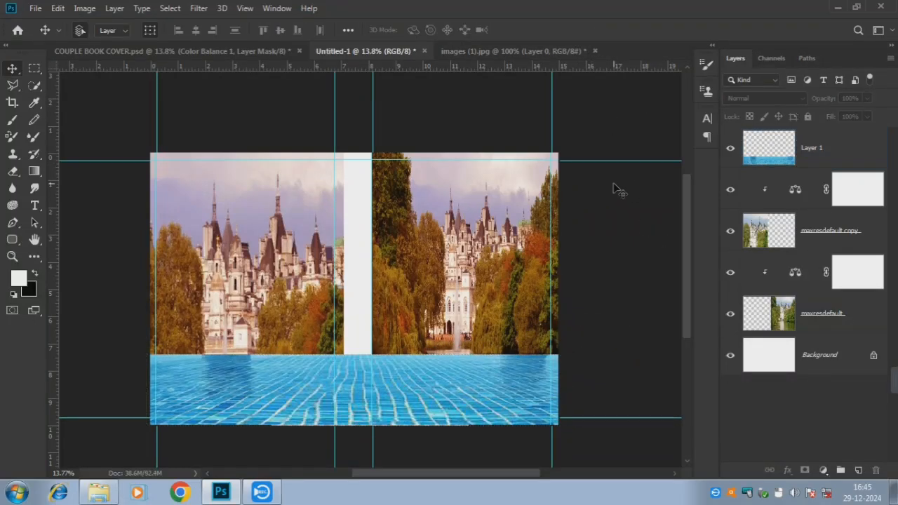
click(849, 141)
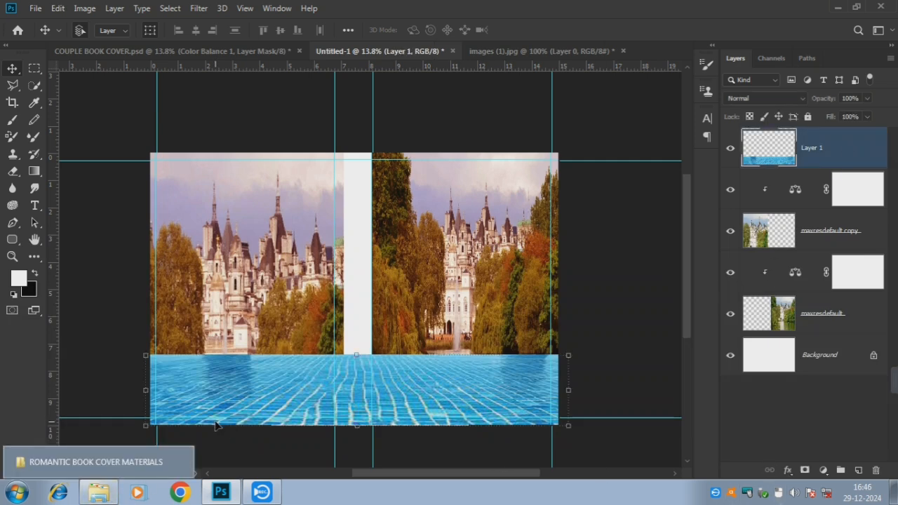
click(110, 497)
drag(367, 128, 664, 55)
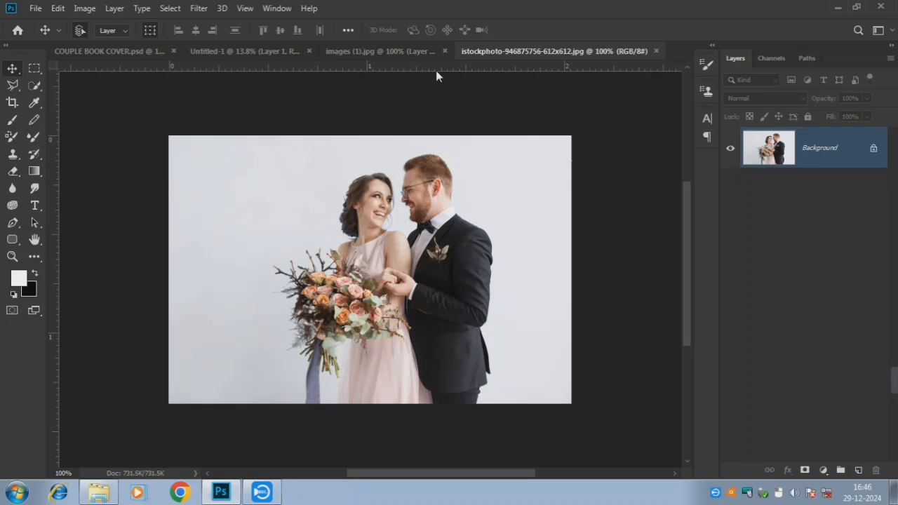
Quick-select the bride and groom, then move them into the cover, enlarged at the pool edge
click(32, 85)
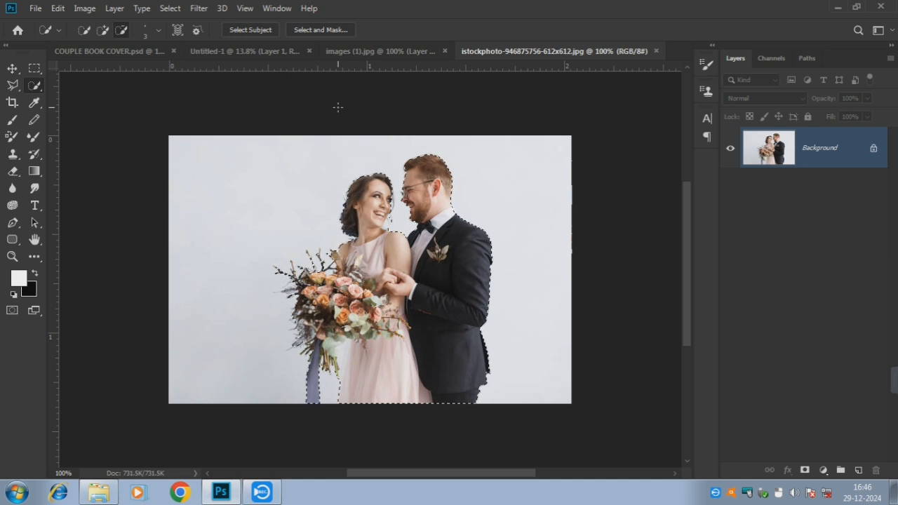
key(v)
drag(447, 294, 525, 188)
drag(510, 287, 485, 285)
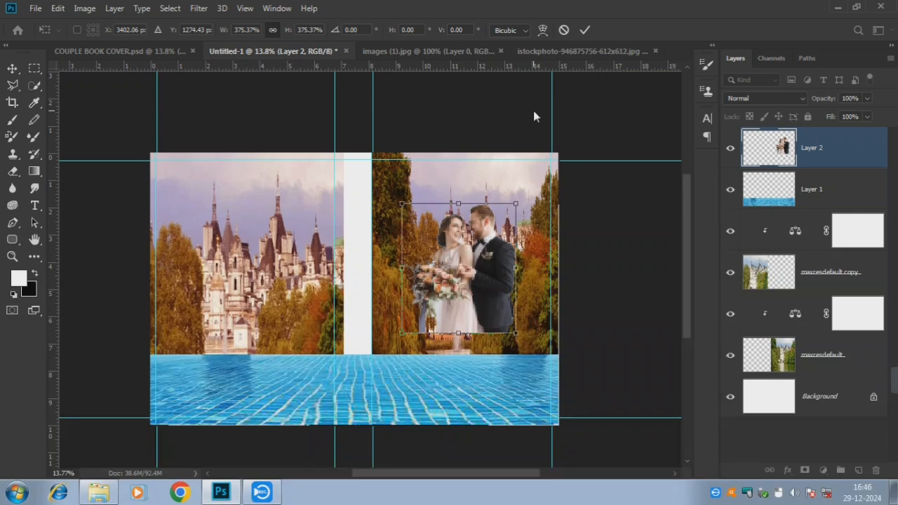
drag(516, 203, 554, 148)
drag(493, 235, 464, 264)
drag(525, 179, 534, 169)
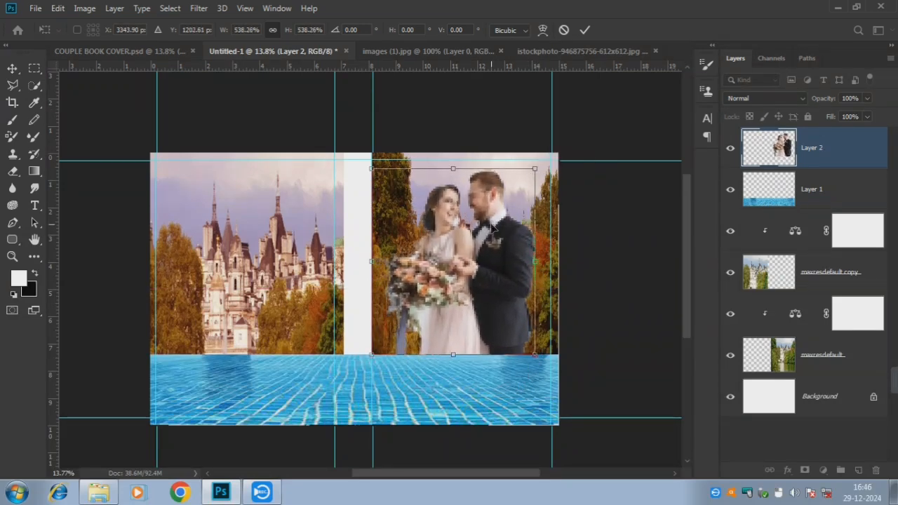
drag(490, 225, 490, 234)
drag(495, 198, 500, 202)
click(585, 30)
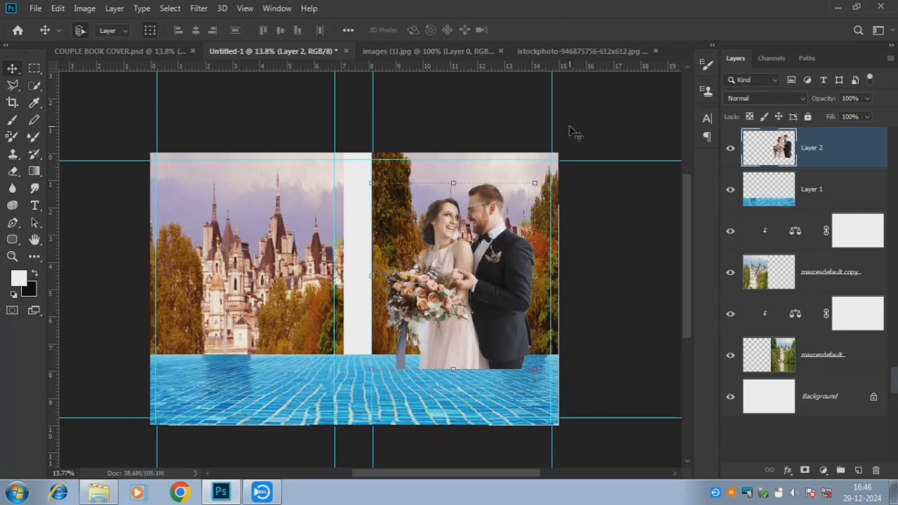
Place the house photo above the pool layer and stretch it wider and taller across the middle band
click(859, 192)
click(98, 492)
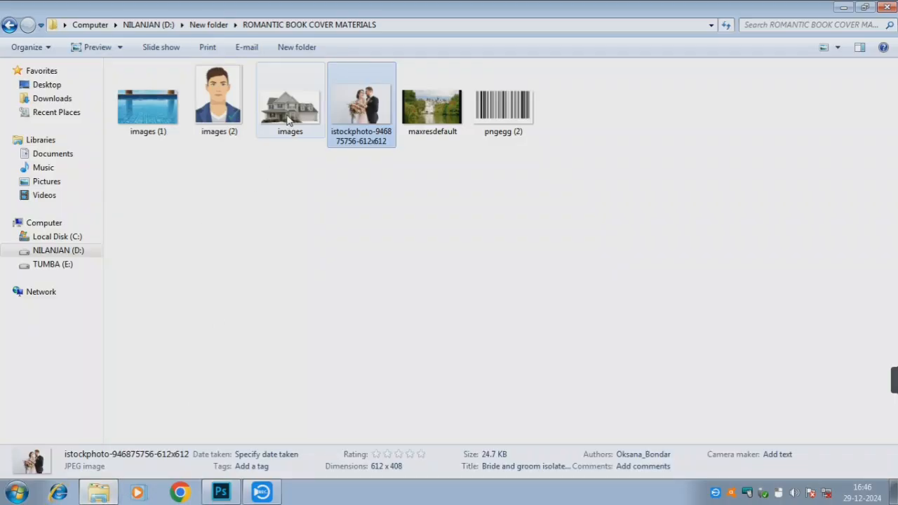
drag(290, 106, 264, 319)
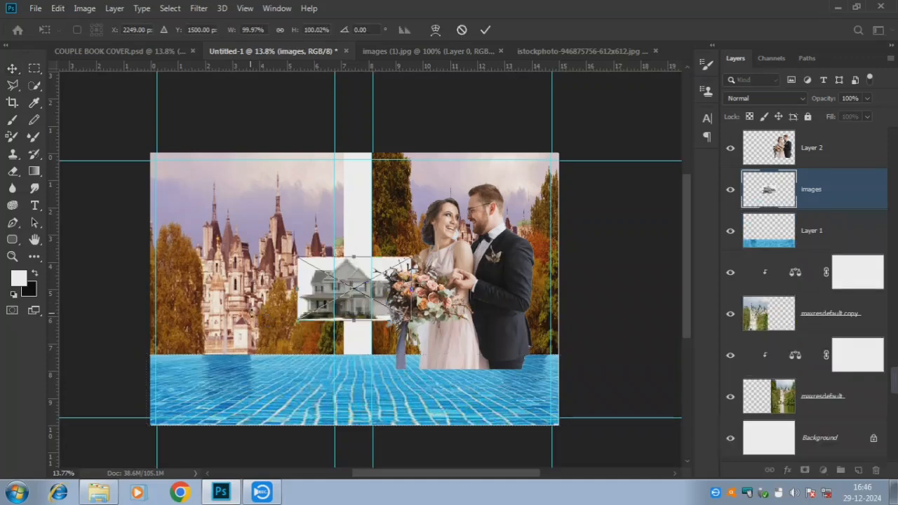
drag(411, 287, 568, 289)
drag(297, 292, 133, 290)
drag(355, 325, 355, 369)
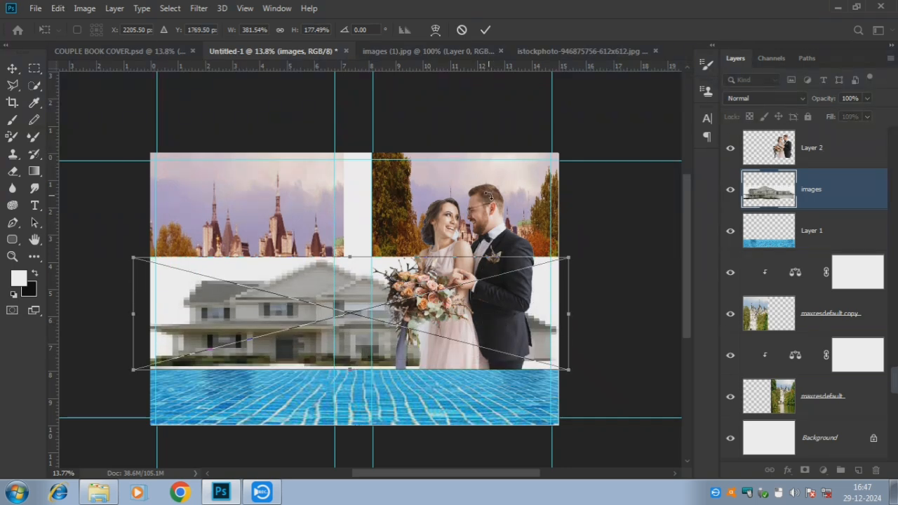
click(485, 29)
drag(12, 171, 63, 197)
Rasterize the house layer and erase its white background with the Magic Eraser
right_click(814, 190)
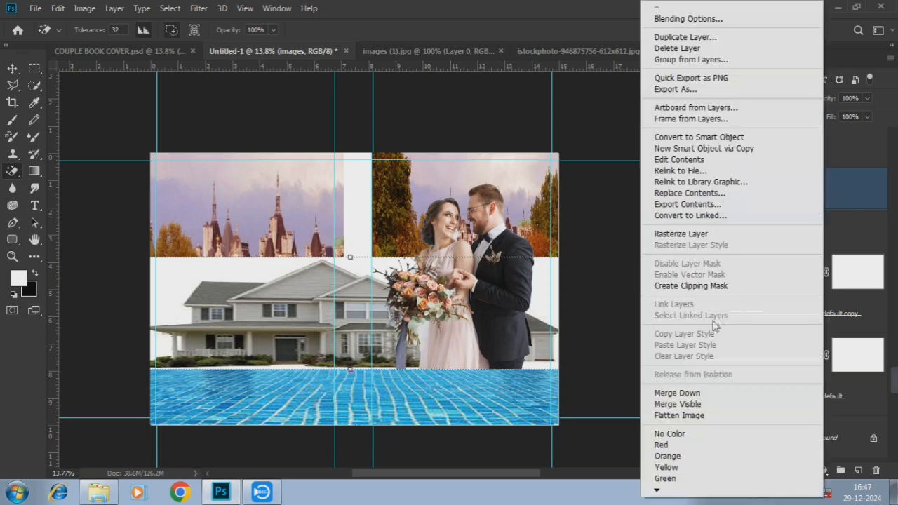
click(820, 236)
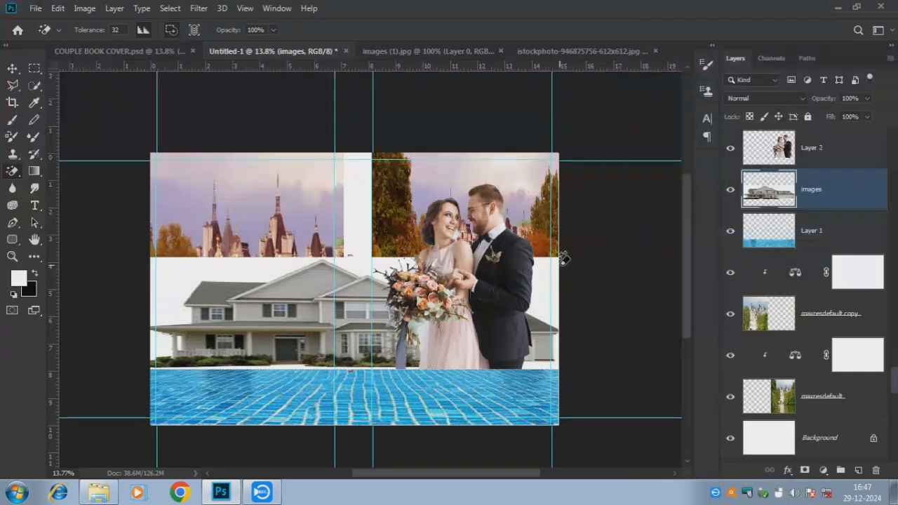
click(167, 351)
click(552, 359)
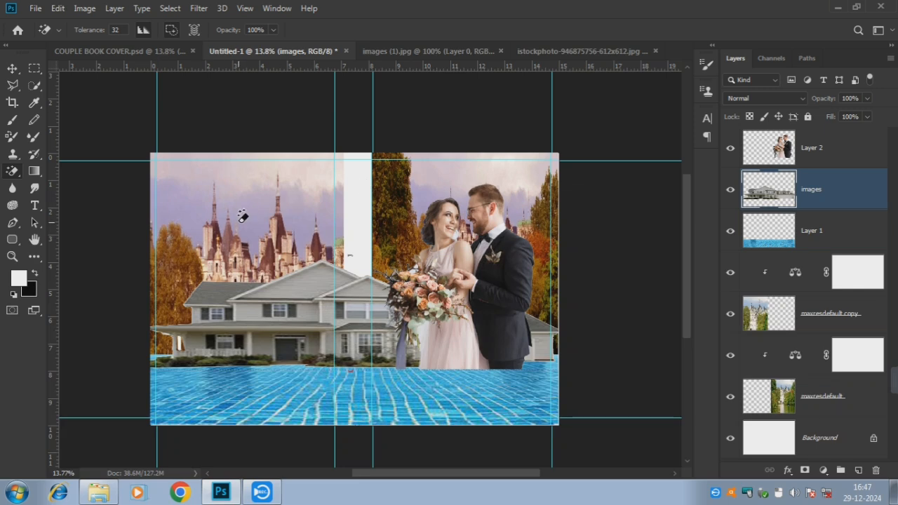
Widen the house to the left and lower it onto the pool edge
click(13, 69)
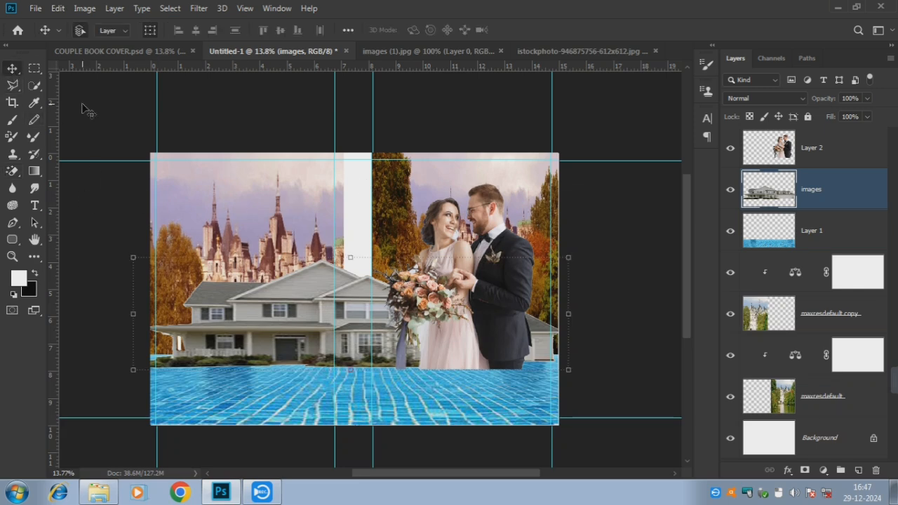
key(shift+Left)
key(shift+Left)
key(shift+Left)
key(shift+Left)
key(shift+Left)
key(shift+Left)
key(shift+Left)
key(shift+Left)
key(shift+Left)
key(shift+Left)
key(shift+Left)
key(shift+Left)
key(shift+Left)
key(shift+Left)
key(shift+Left)
key(shift+Left)
key(shift+Left)
key(shift+Left)
key(shift+Right)
key(shift+Right)
key(shift+Right)
key(shift+Right)
key(shift+Right)
key(shift+Right)
key(shift+Right)
key(shift+Right)
key(shift+Right)
key(shift+Right)
key(shift+Right)
key(shift+Right)
key(shift+Right)
key(shift+Right)
key(shift+Right)
key(shift+Right)
key(shift+Right)
key(shift+Right)
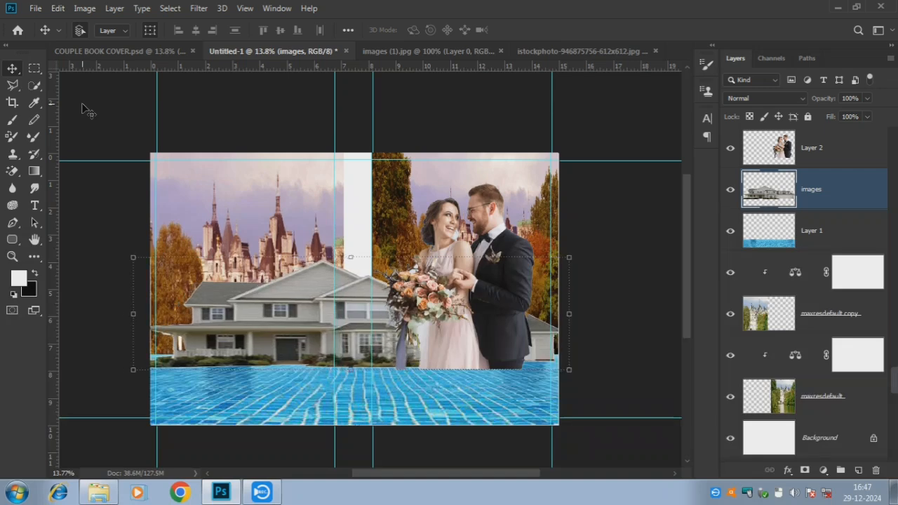
drag(128, 345, 107, 346)
key(shift+Down)
key(shift+Down)
key(shift+Down)
key(shift+Down)
key(shift+Down)
key(shift+Down)
key(shift+Down)
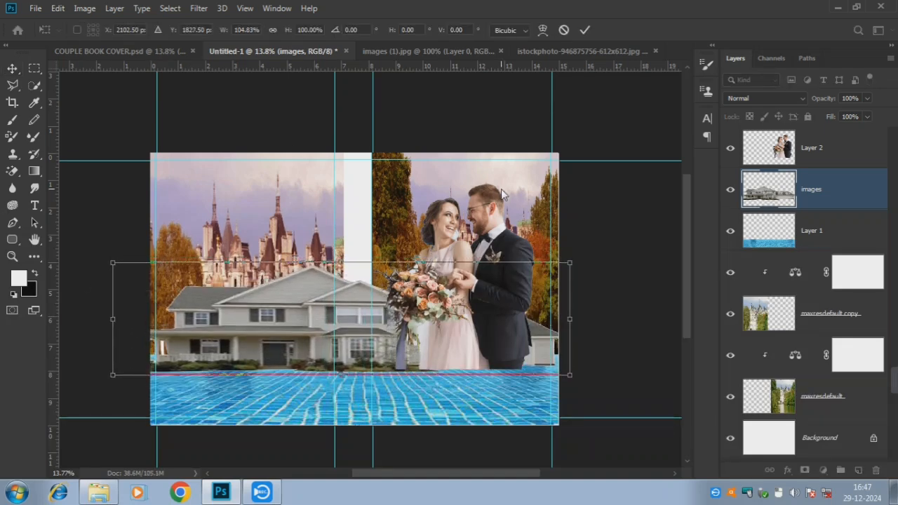
key(shift+Right)
key(shift+Right)
key(shift+Right)
key(shift+Right)
key(Right)
key(Right)
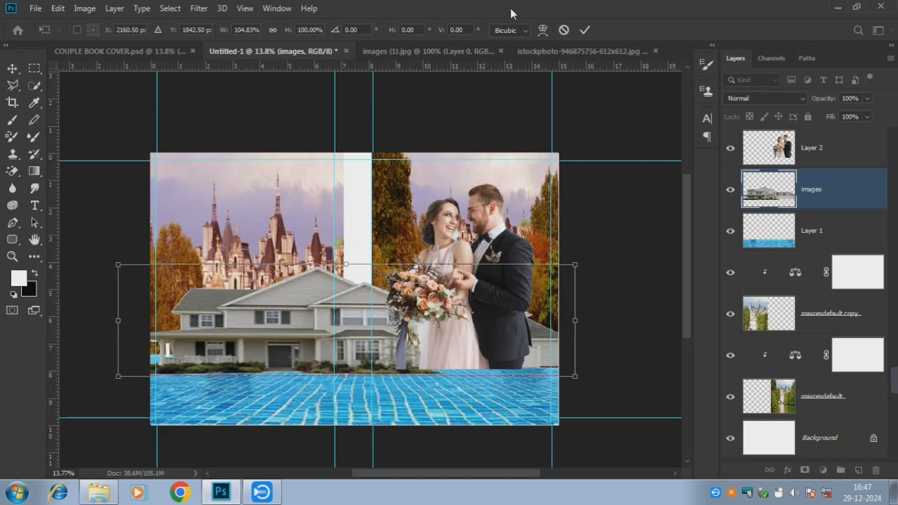
key(Left)
key(Left)
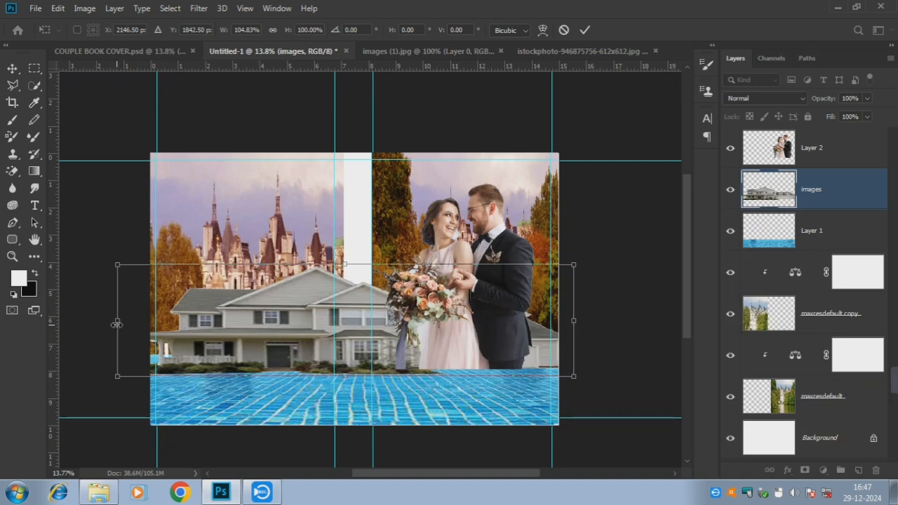
drag(117, 323, 99, 320)
click(584, 30)
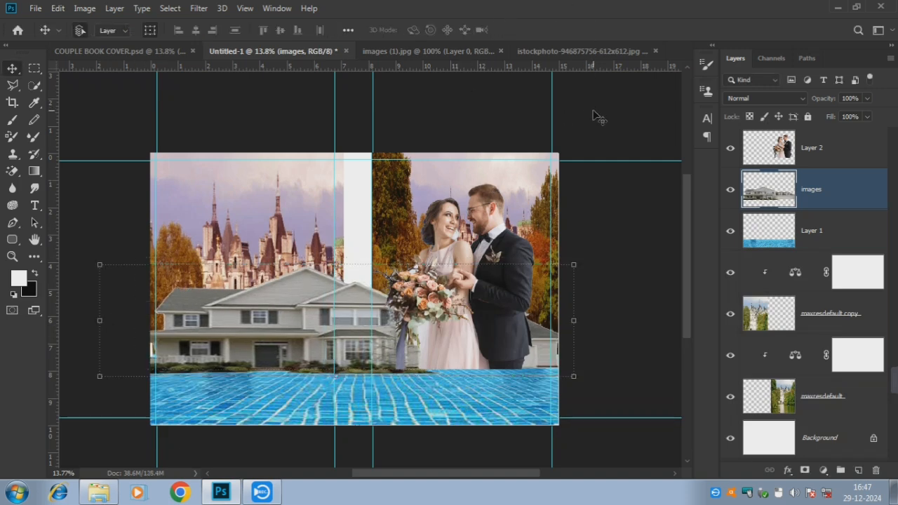
click(510, 100)
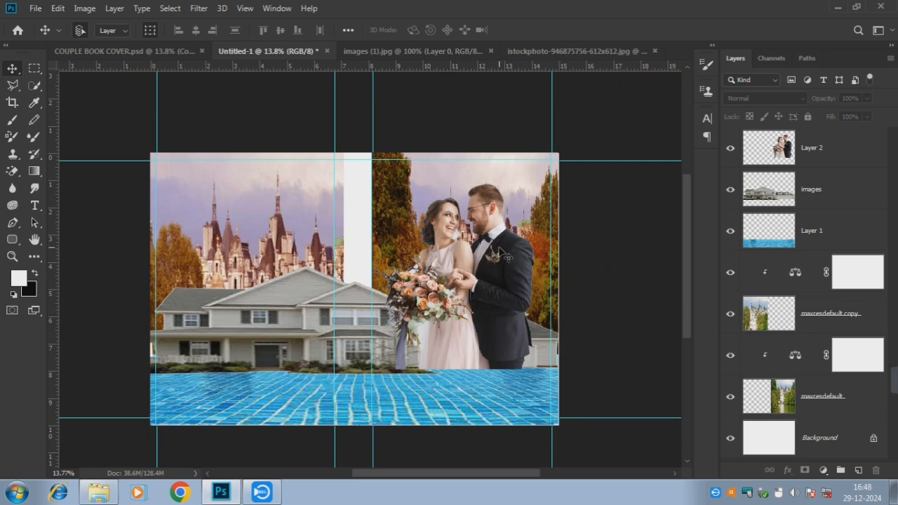
Add a new layer above Layer 2 and set a crimson brush colour
scroll(298, 241, up, 1)
scroll(368, 273, down, 1)
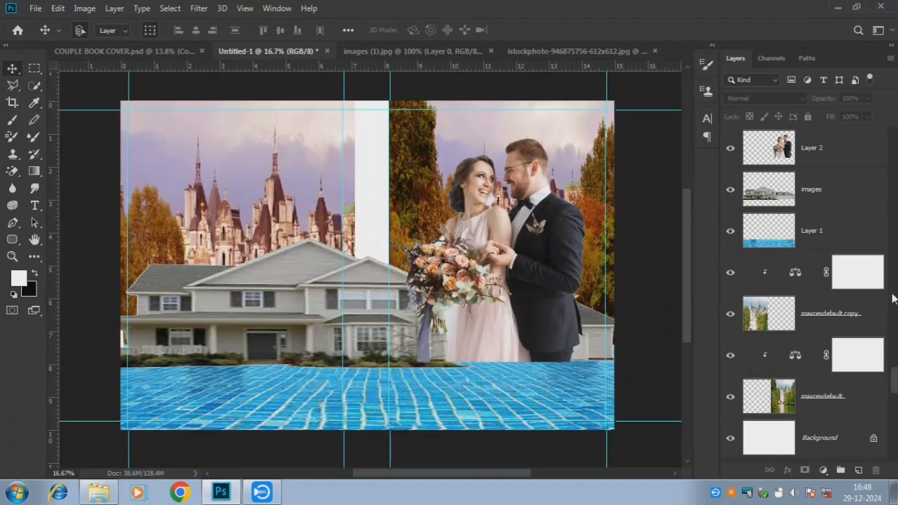
click(838, 154)
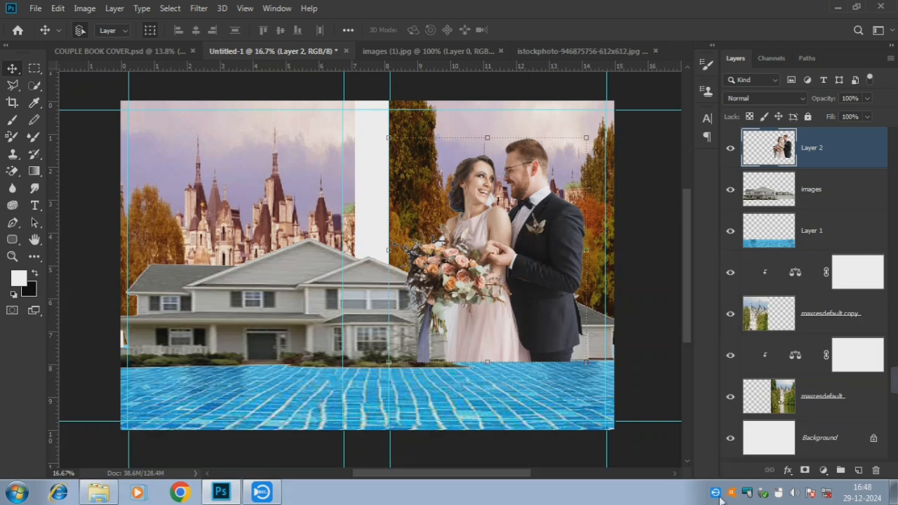
click(857, 470)
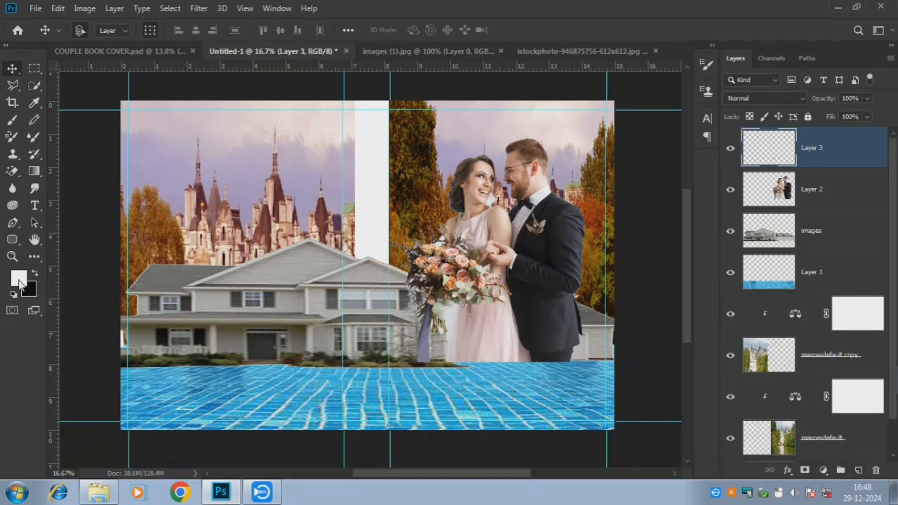
click(12, 121)
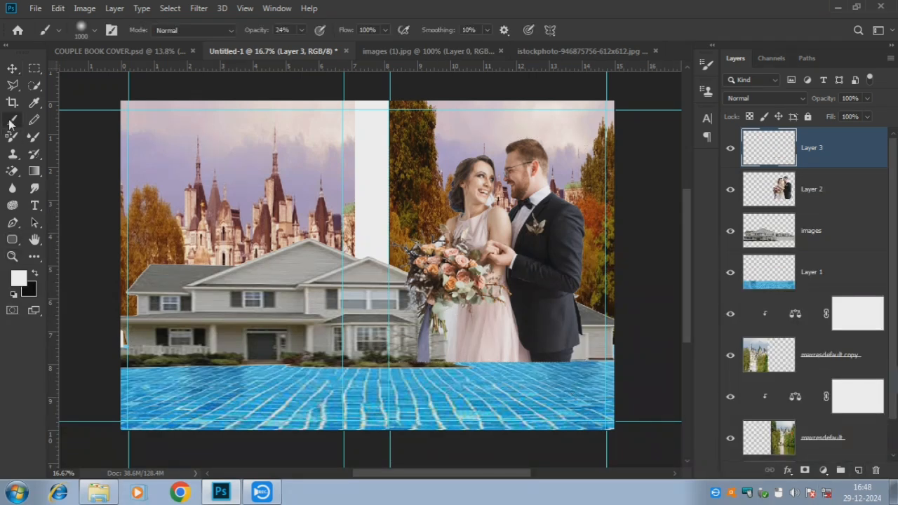
click(18, 281)
click(547, 246)
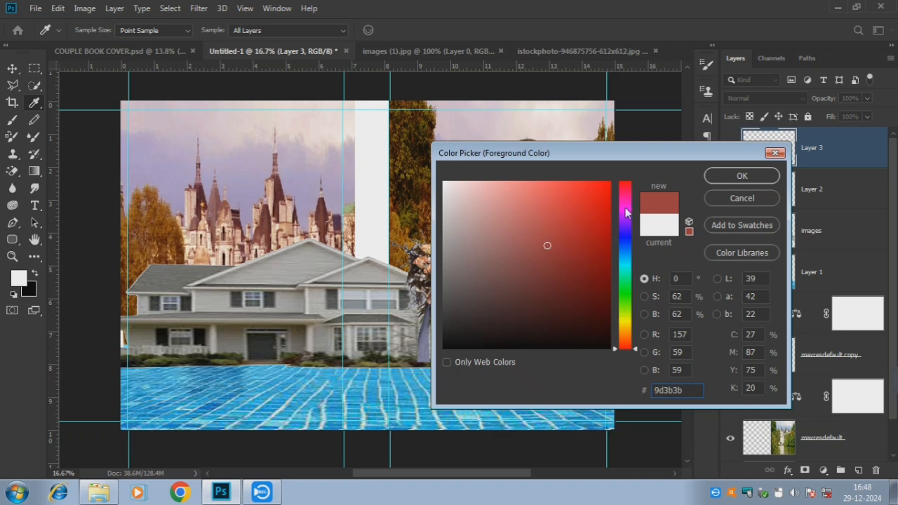
drag(626, 211, 626, 193)
click(577, 269)
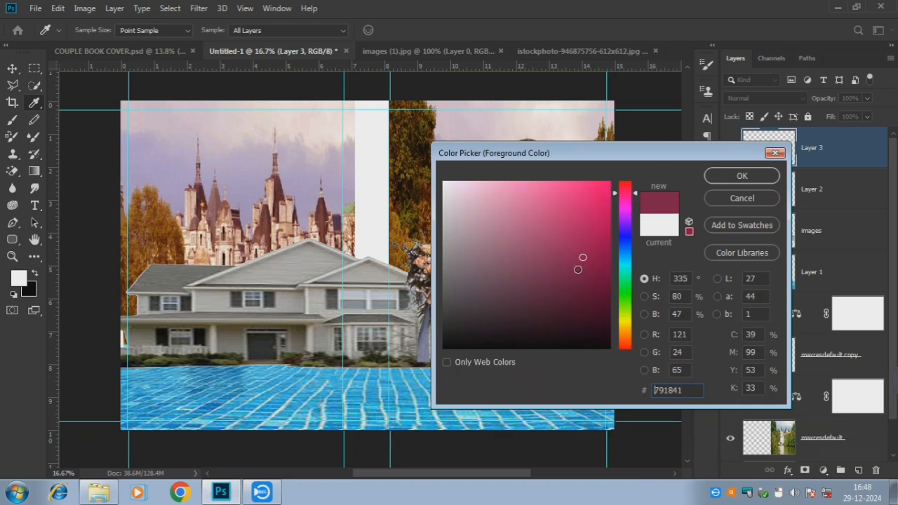
click(574, 255)
click(741, 176)
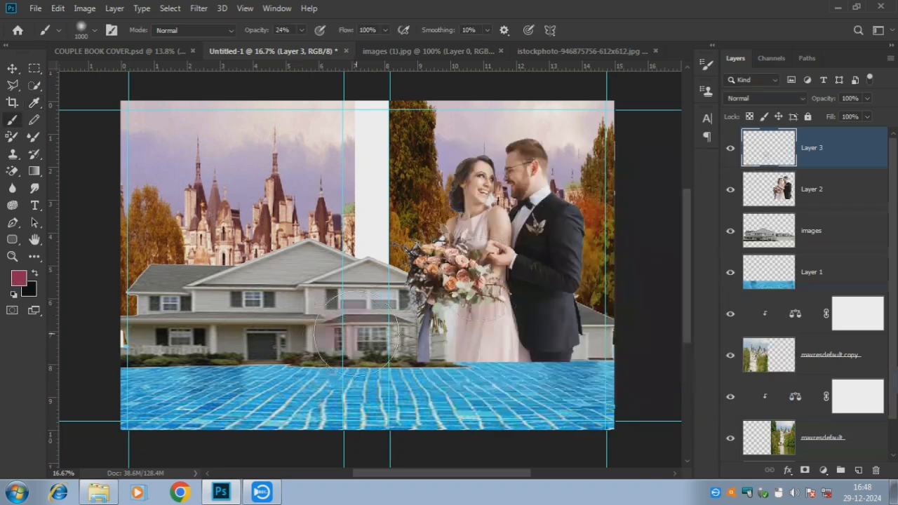
Paint a crimson band at 100% opacity over the house, pool and couple's lower edge
click(302, 31)
drag(295, 48, 371, 47)
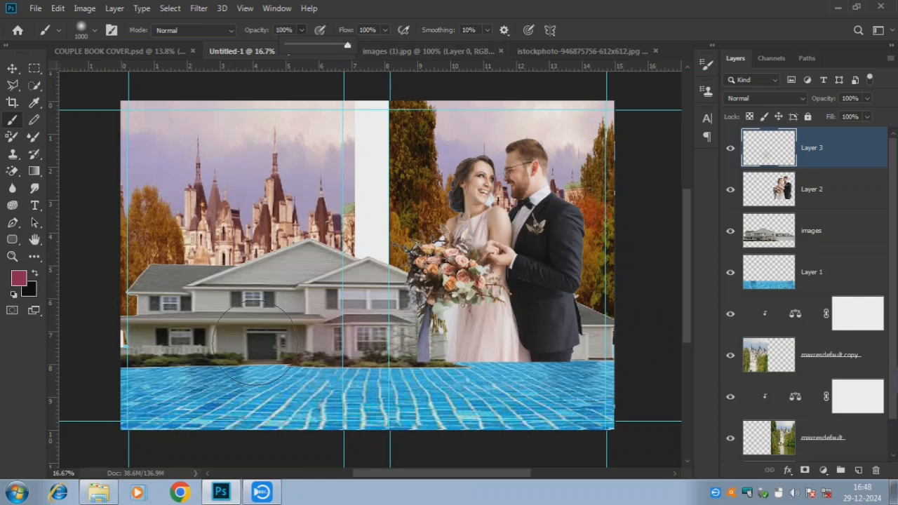
mouse_move(261, 387)
mouse_down()
mouse_move(317, 385)
mouse_move(344, 368)
mouse_move(311, 341)
mouse_move(136, 386)
mouse_move(360, 400)
mouse_up()
mouse_move(145, 344)
mouse_down()
mouse_move(270, 403)
mouse_move(176, 327)
mouse_move(165, 291)
mouse_move(281, 319)
mouse_move(404, 402)
mouse_move(281, 407)
mouse_move(475, 411)
mouse_move(363, 387)
mouse_move(409, 359)
mouse_move(667, 376)
mouse_move(579, 402)
mouse_move(615, 377)
mouse_up()
mouse_move(643, 298)
mouse_down()
mouse_move(411, 363)
mouse_move(445, 372)
mouse_move(585, 355)
mouse_move(589, 323)
mouse_move(404, 322)
mouse_move(544, 350)
mouse_move(478, 367)
mouse_move(383, 273)
mouse_move(418, 395)
mouse_up()
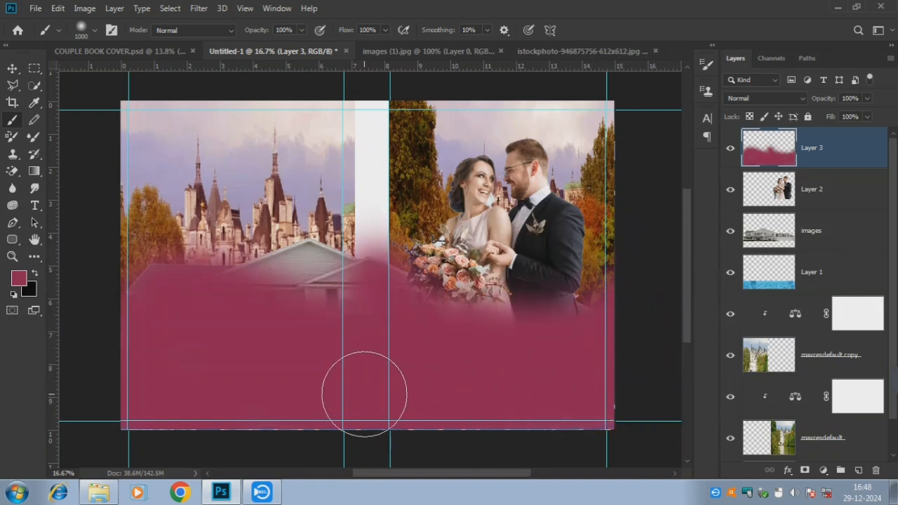
mouse_move(392, 357)
mouse_down()
mouse_move(340, 368)
mouse_move(354, 303)
mouse_move(347, 285)
mouse_move(267, 270)
mouse_move(186, 312)
mouse_move(158, 307)
mouse_up()
mouse_move(315, 325)
mouse_down()
mouse_move(354, 294)
mouse_move(457, 430)
mouse_up()
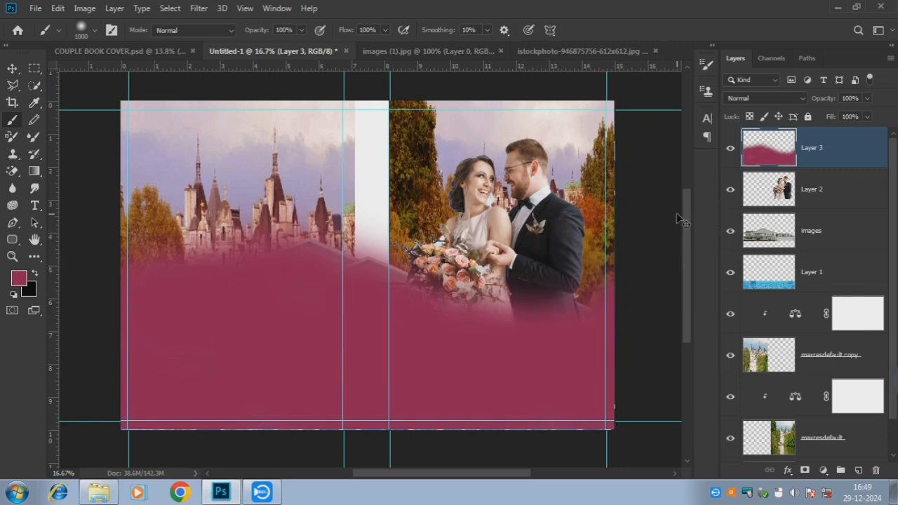
click(499, 327)
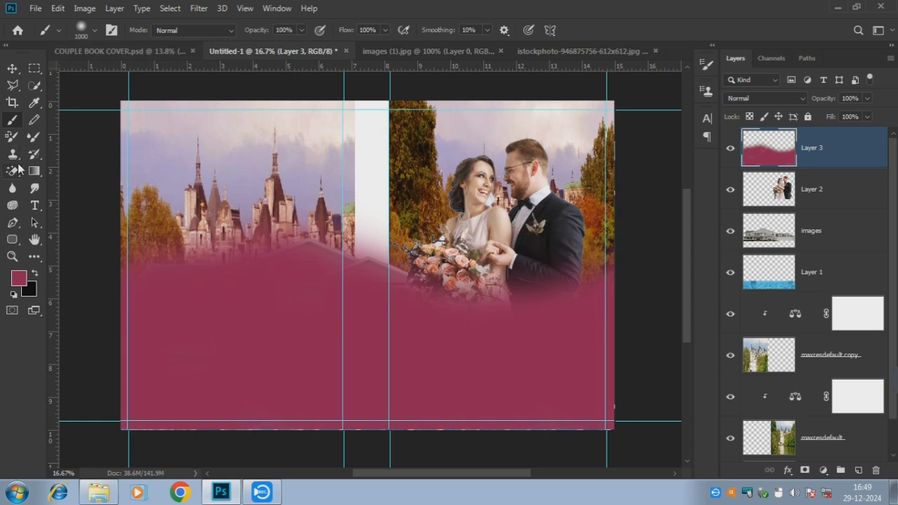
Erase part of the crimson to reveal the roof, then add crimson dabs to deepen the band
click(13, 172)
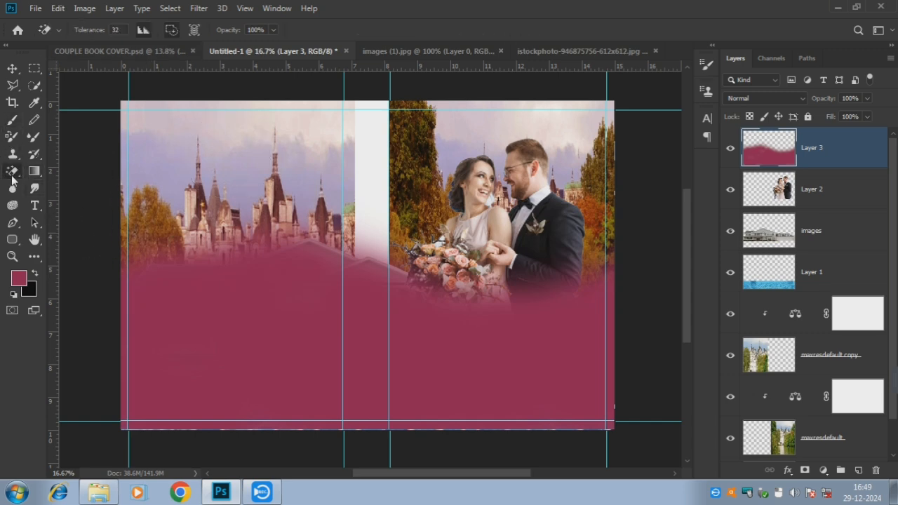
mouse_move(260, 173)
mouse_down()
mouse_move(246, 263)
mouse_move(230, 250)
mouse_move(358, 290)
mouse_move(270, 240)
mouse_move(431, 266)
mouse_up()
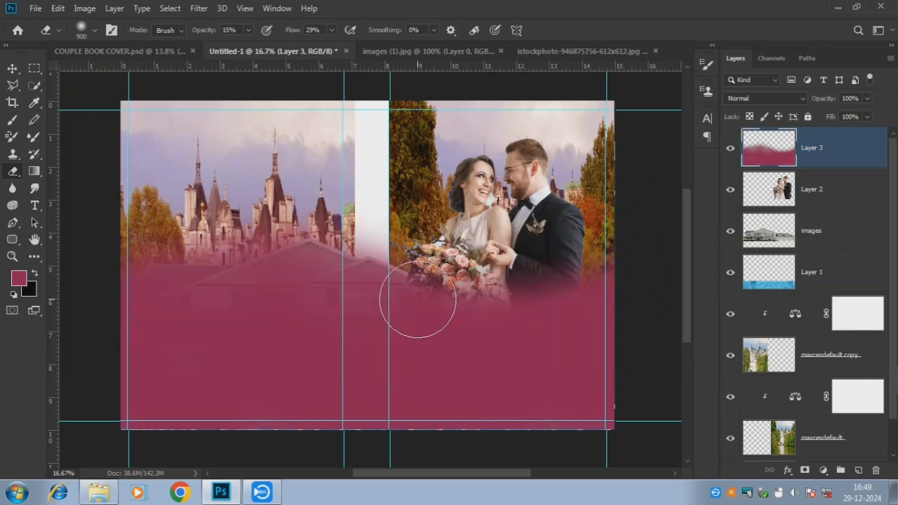
click(12, 119)
click(399, 287)
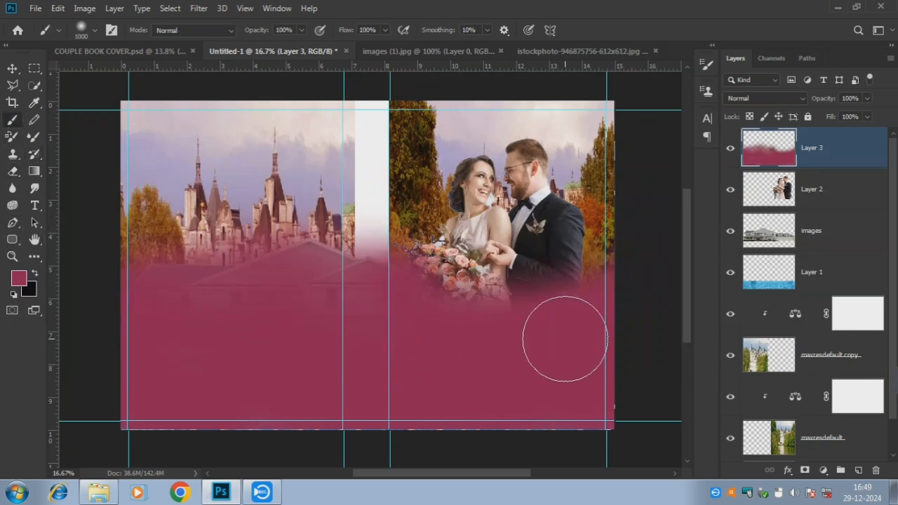
click(468, 289)
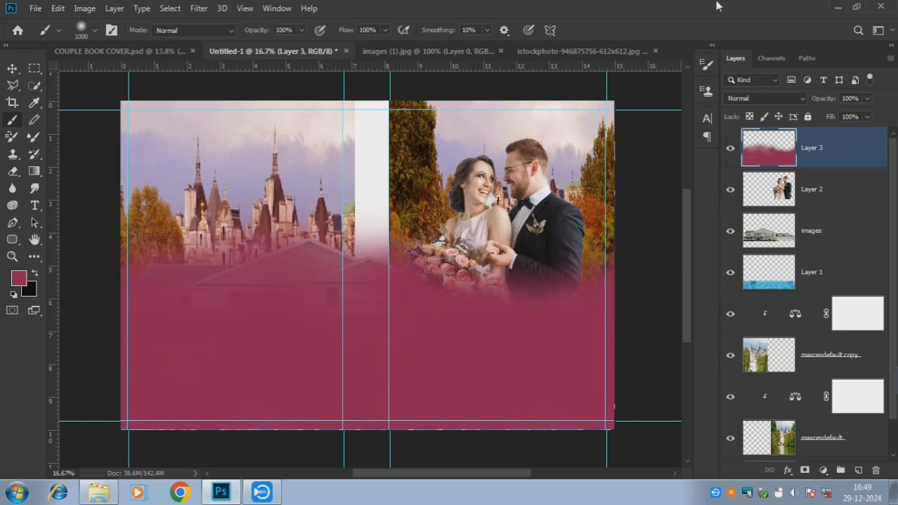
Apply a subtle, low-radius Gaussian Blur to the maxresdefault castle layer
scroll(888, 251, down, 1)
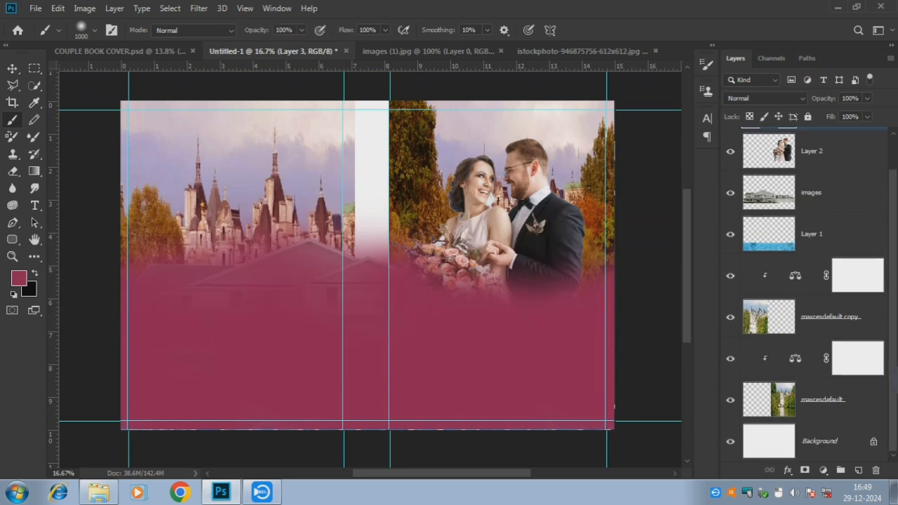
click(827, 410)
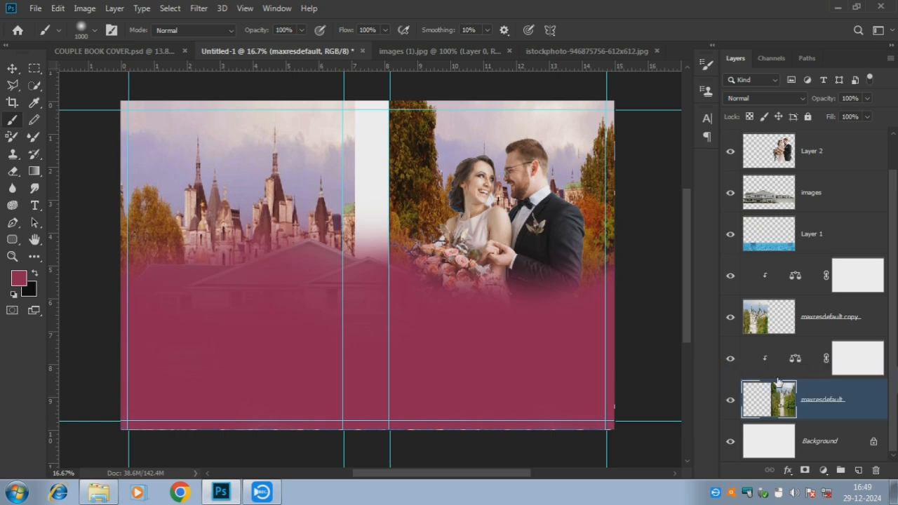
click(731, 401)
click(731, 400)
click(196, 9)
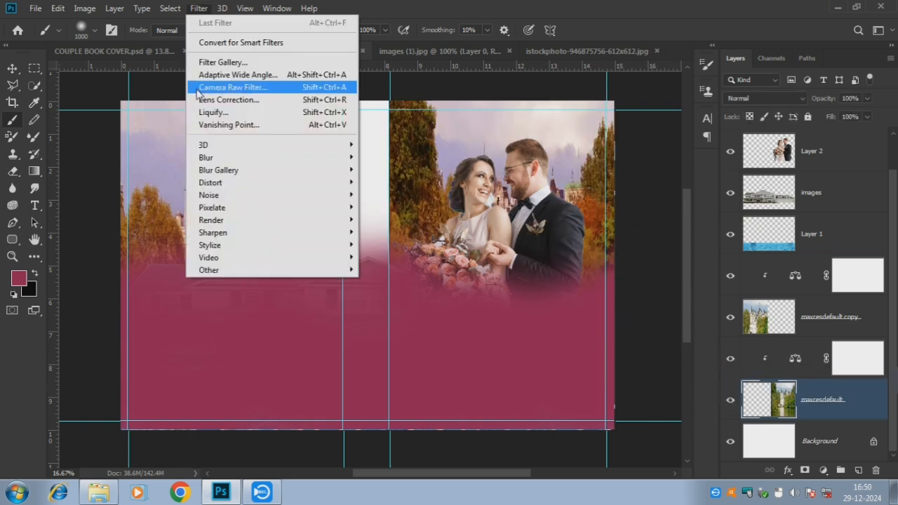
mouse_move(225, 158)
click(381, 208)
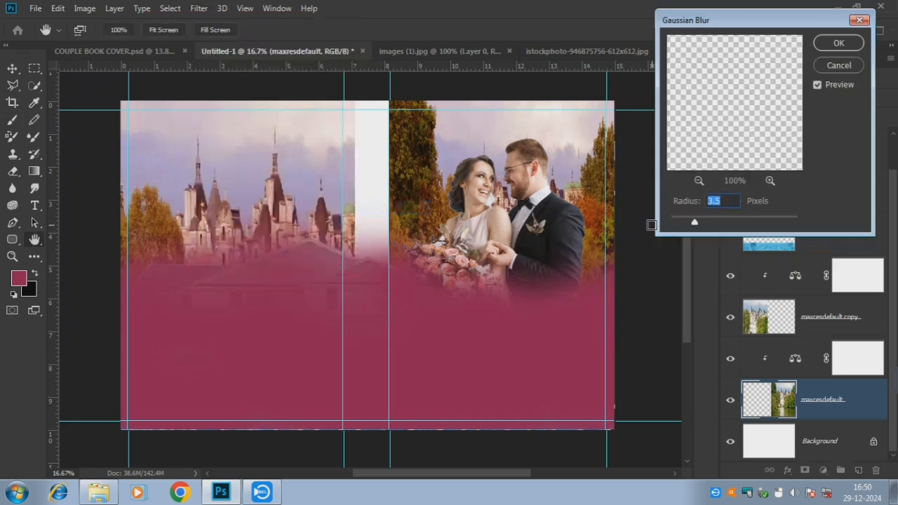
drag(738, 224, 713, 225)
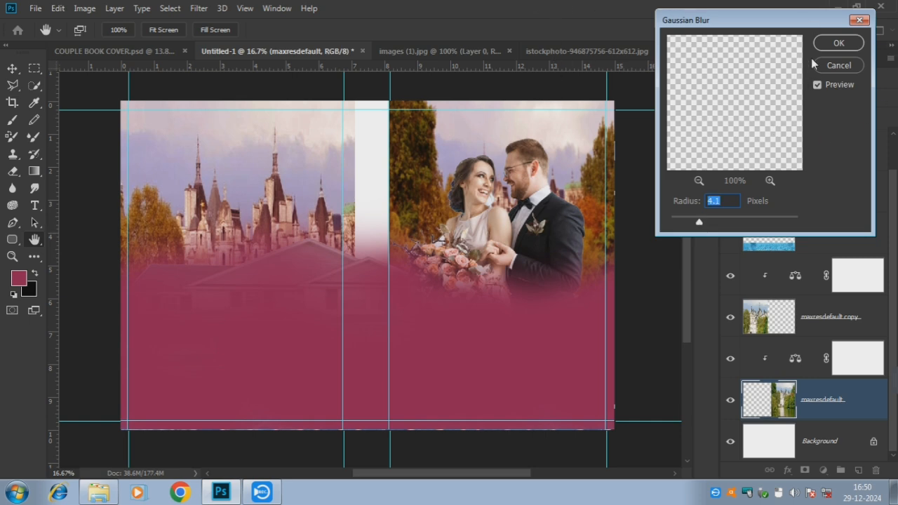
click(834, 43)
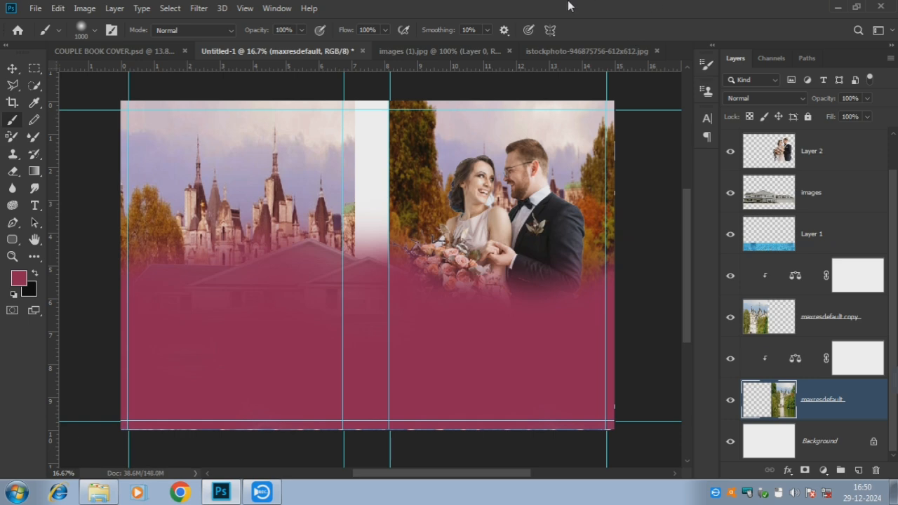
Apply the same 4.0-pixel Gaussian Blur to the maxresdefault copy layer
click(730, 317)
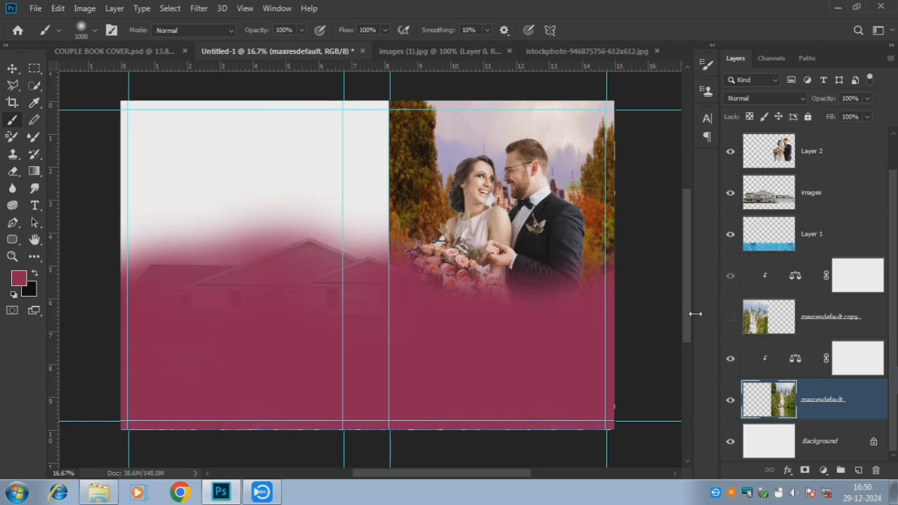
click(730, 317)
click(805, 333)
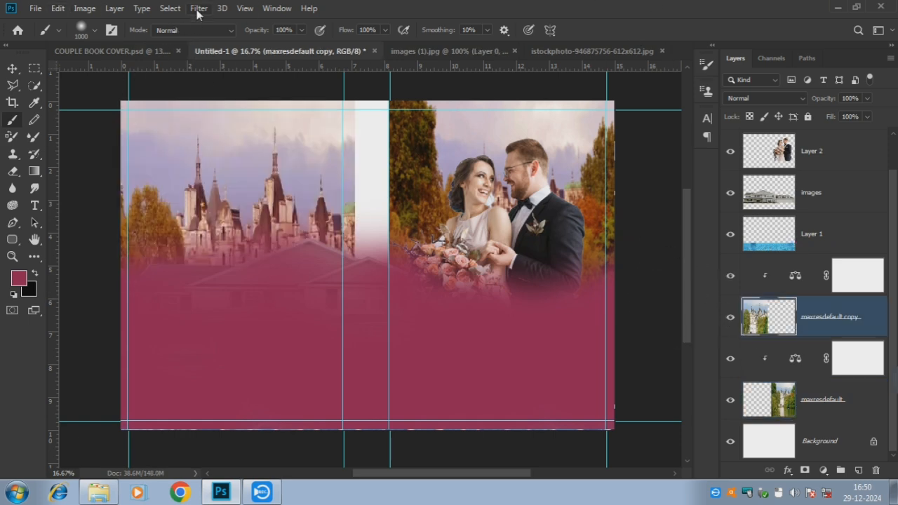
click(198, 10)
mouse_move(349, 158)
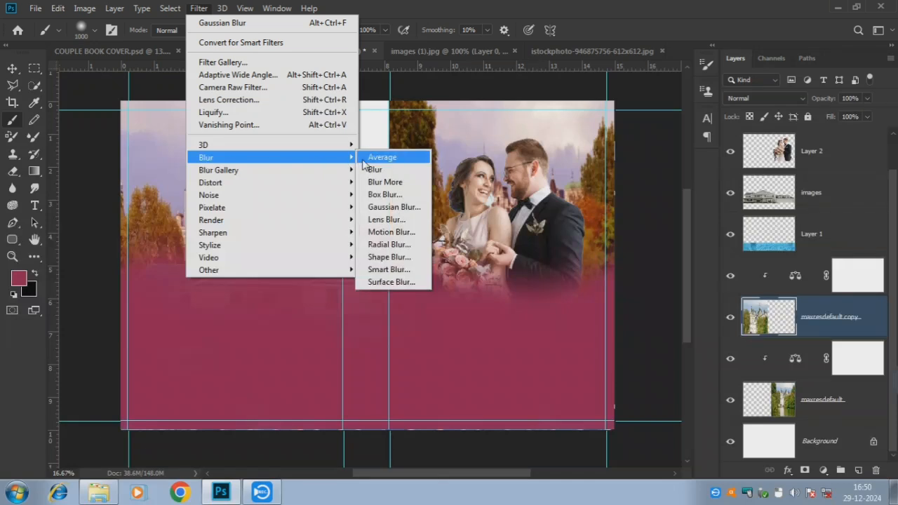
click(392, 207)
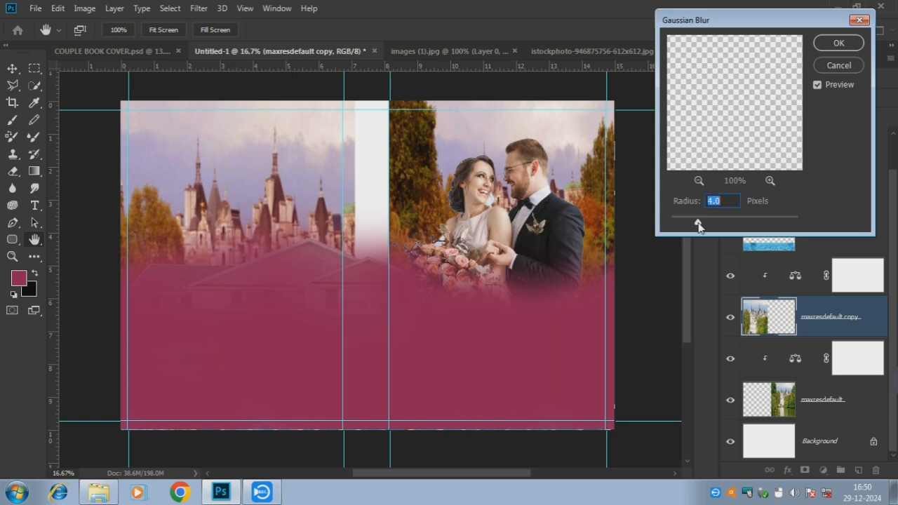
click(838, 43)
key(b)
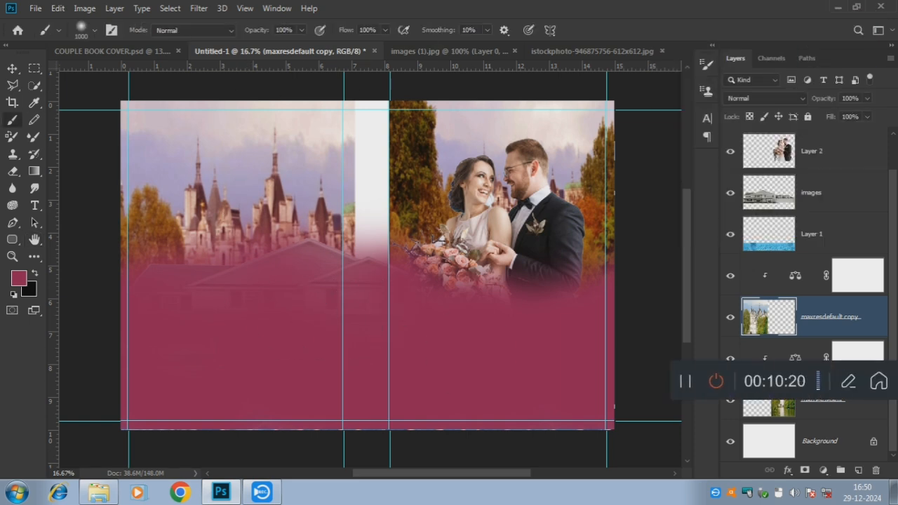
scroll(762, 380, up, 2)
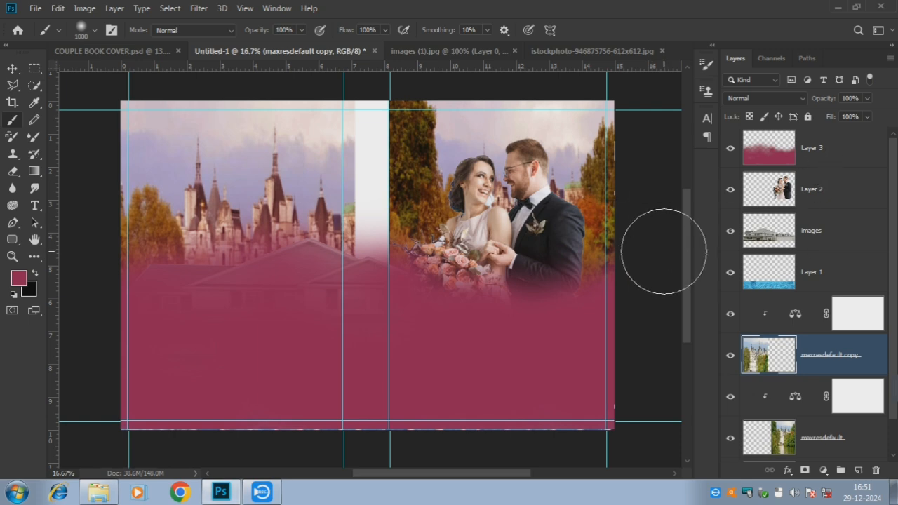
Add Layer 4 above the crimson band and brush soft pink over the back-cover sky and castles at 56% flow
click(817, 166)
click(857, 471)
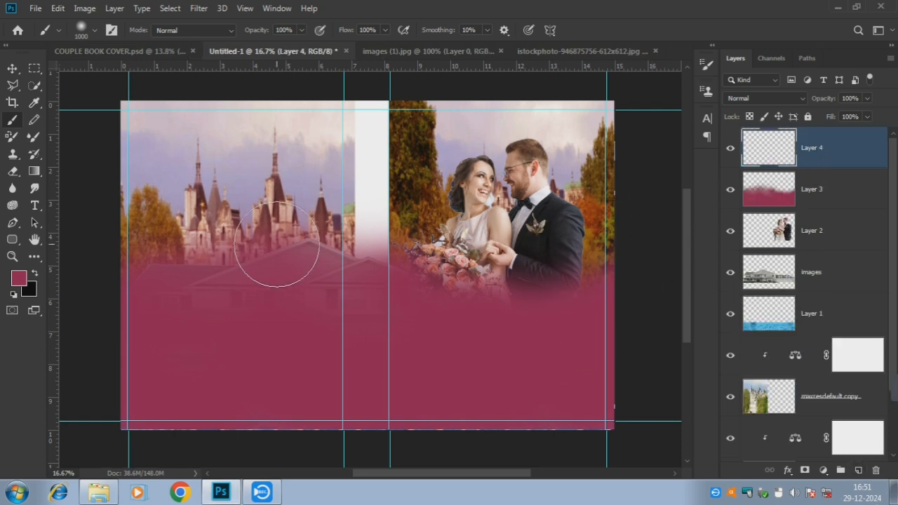
click(301, 30)
click(384, 32)
click(359, 46)
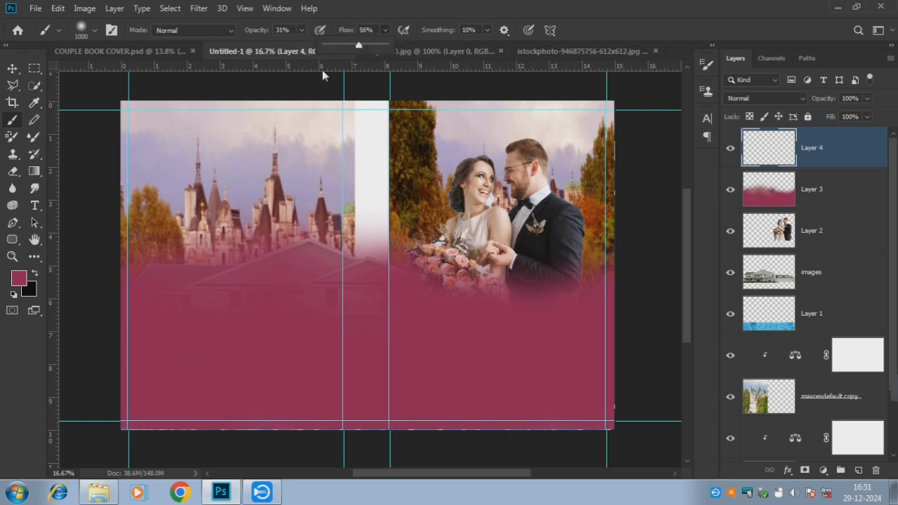
mouse_move(146, 129)
mouse_down()
mouse_move(214, 250)
mouse_move(179, 134)
mouse_move(298, 133)
mouse_move(310, 191)
mouse_move(204, 273)
mouse_move(243, 290)
mouse_up()
mouse_move(303, 301)
mouse_down()
mouse_move(212, 334)
mouse_move(205, 277)
mouse_move(343, 291)
mouse_move(302, 379)
mouse_move(301, 317)
mouse_move(322, 333)
mouse_move(287, 361)
mouse_move(342, 308)
mouse_move(344, 256)
mouse_up()
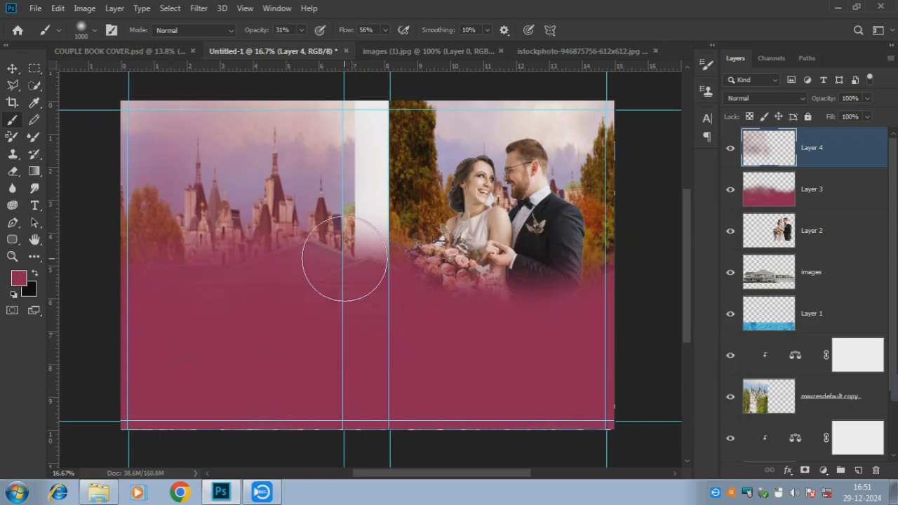
click(301, 30)
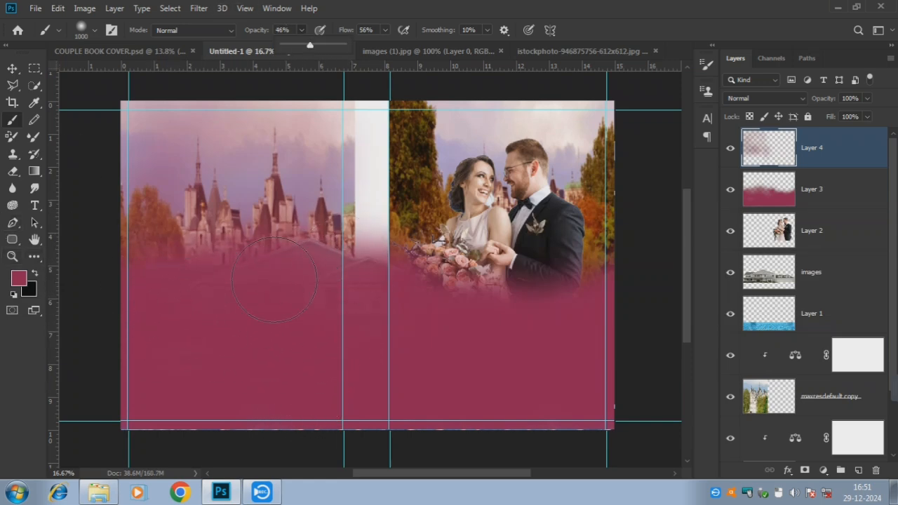
mouse_move(274, 279)
mouse_down()
mouse_move(207, 299)
mouse_move(334, 279)
mouse_move(316, 265)
mouse_move(331, 275)
mouse_move(252, 294)
mouse_move(122, 272)
mouse_move(235, 294)
mouse_up()
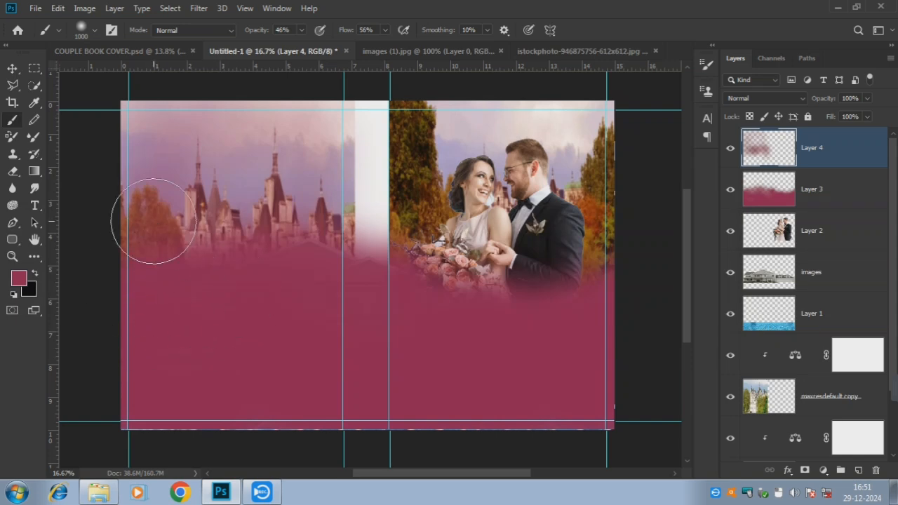
mouse_move(154, 221)
mouse_down()
mouse_move(147, 133)
mouse_move(303, 123)
mouse_move(176, 184)
mouse_move(134, 178)
mouse_move(301, 278)
mouse_move(308, 200)
mouse_up()
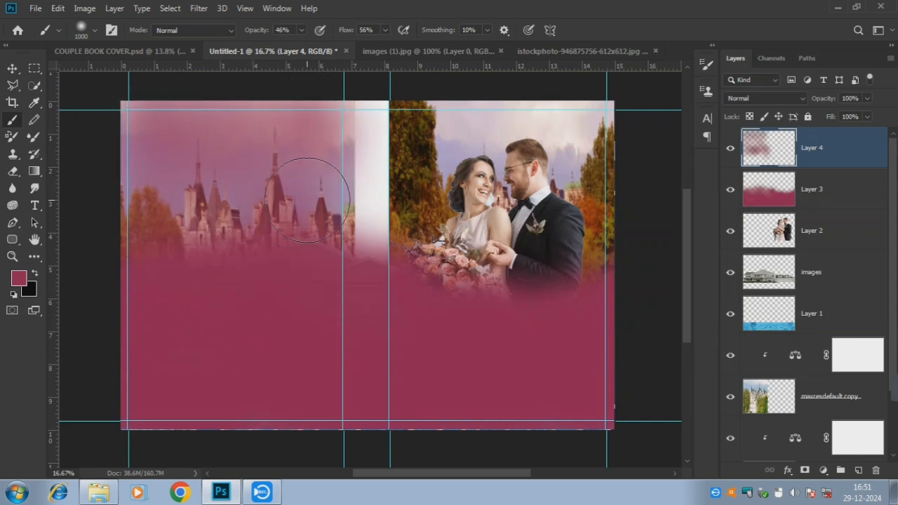
Marquee-select the back cover area and set Layer 4's opacity to 90%
click(35, 68)
mouse_move(120, 100)
mouse_down()
mouse_move(278, 395)
mouse_move(343, 428)
mouse_up()
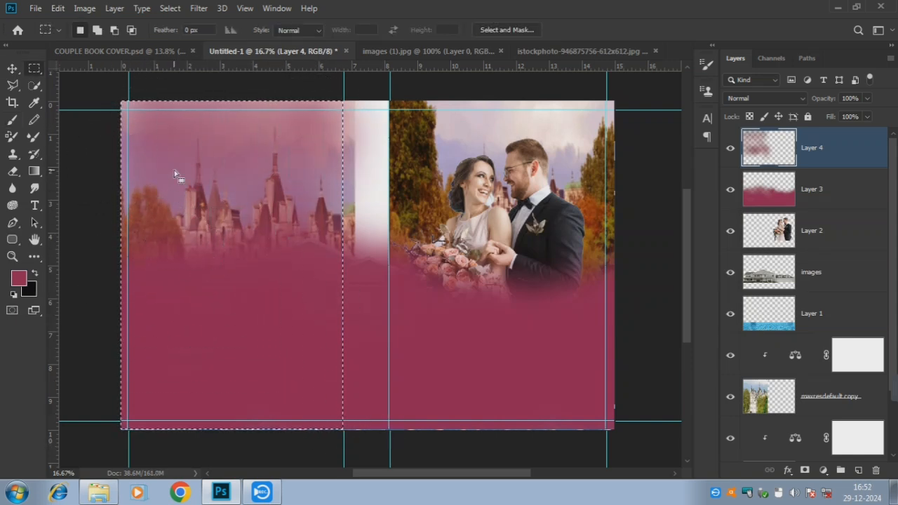
click(12, 119)
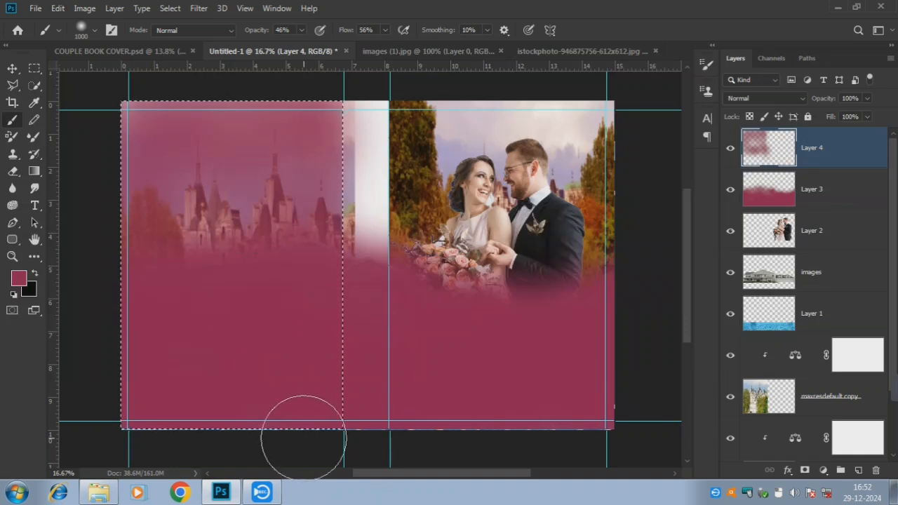
click(855, 99)
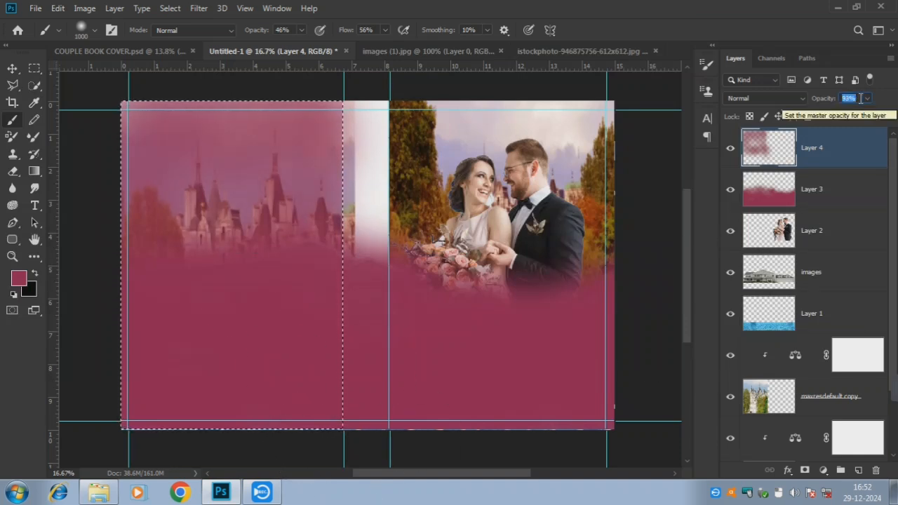
text(90)
key(Return)
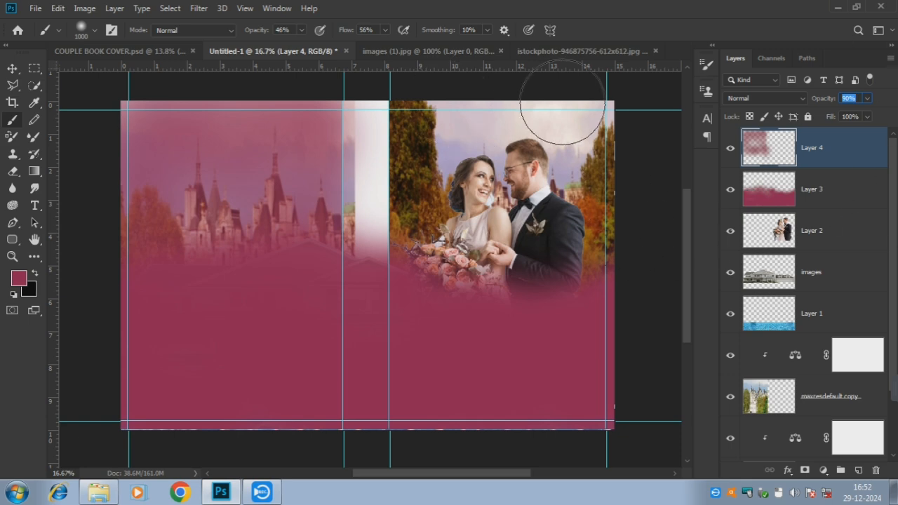
click(817, 235)
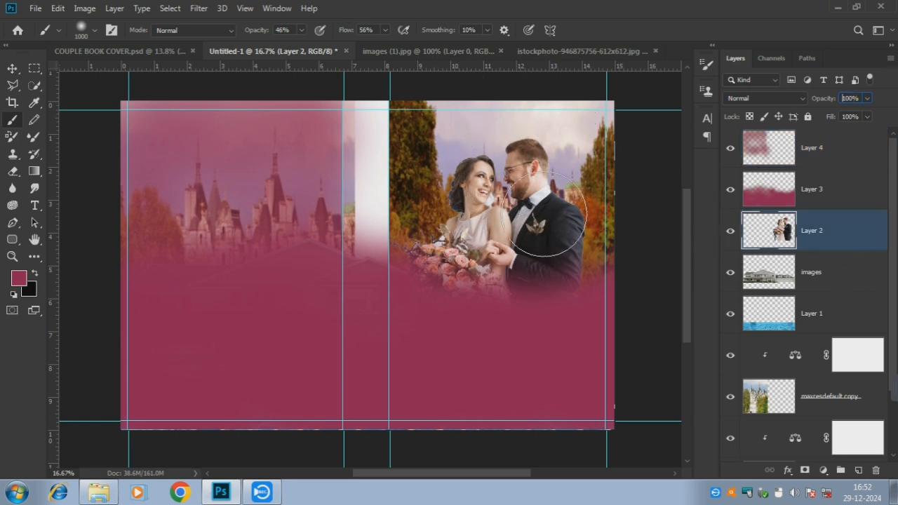
Zoom in and set the Eraser to size 50 with about 62% opacity
click(13, 172)
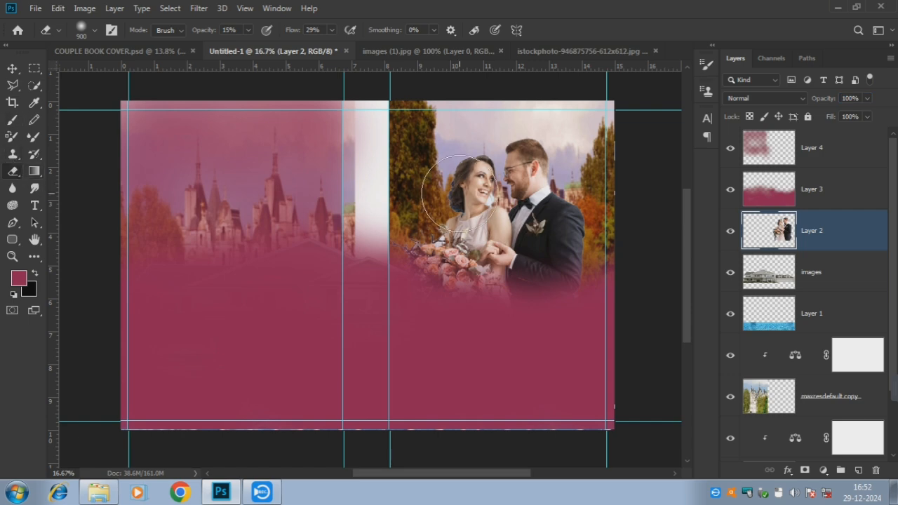
scroll(467, 183, up, 8)
scroll(461, 193, up, 3)
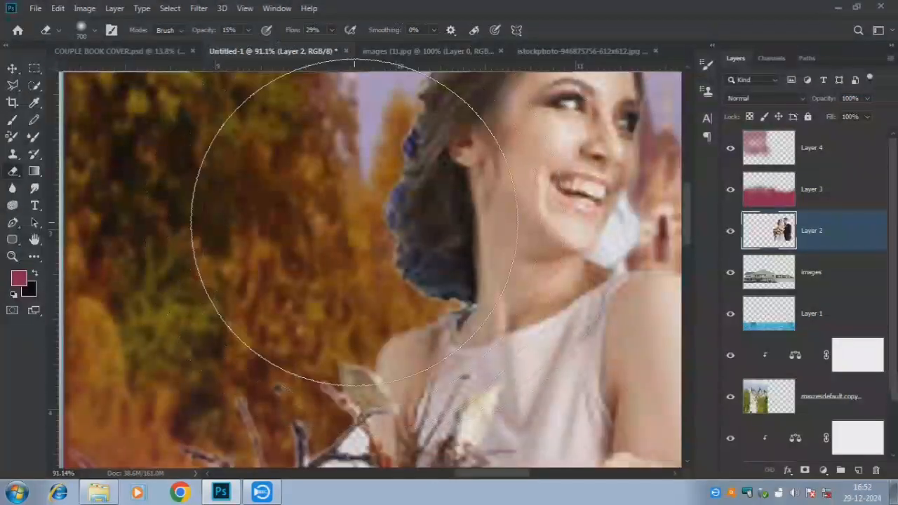
key(bracketleft)
key(bracketleft)
key(bracketleft)
key(bracketleft)
key(bracketleft)
key(bracketleft)
key(bracketleft)
key(bracketleft)
key(bracketleft)
key(bracketleft)
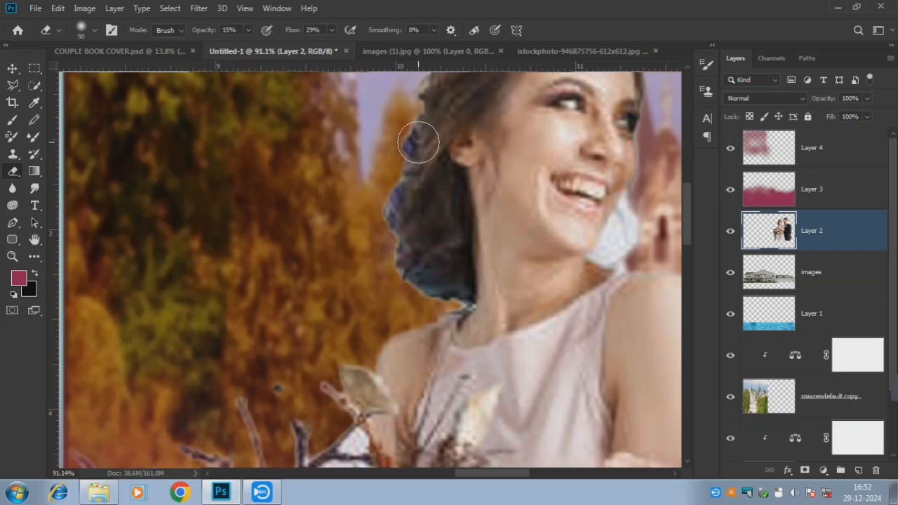
click(246, 29)
click(278, 45)
mouse_move(406, 155)
mouse_down()
mouse_move(406, 128)
mouse_move(374, 215)
mouse_move(389, 228)
mouse_move(408, 118)
mouse_move(379, 180)
mouse_move(390, 246)
mouse_move(447, 298)
mouse_move(405, 270)
mouse_move(408, 139)
mouse_move(365, 160)
mouse_up()
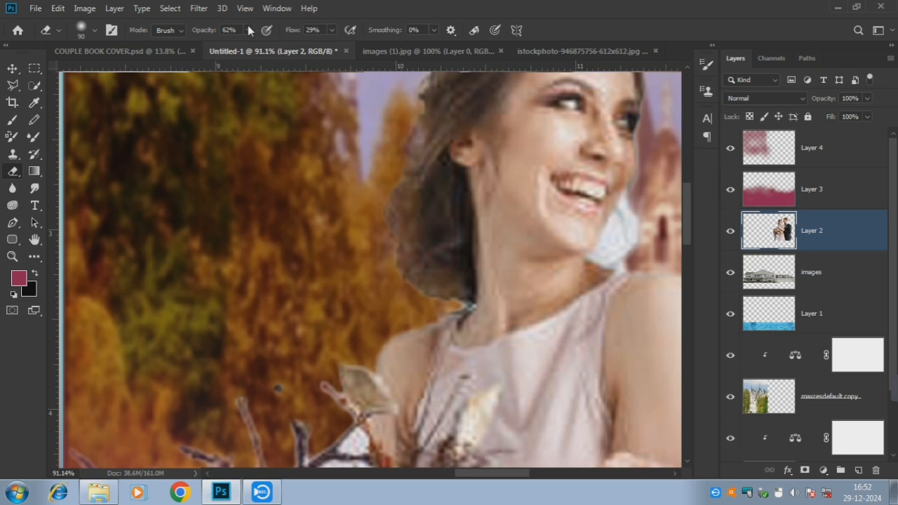
click(391, 218)
key(bracketleft)
key(bracketleft)
key(bracketleft)
key(bracketleft)
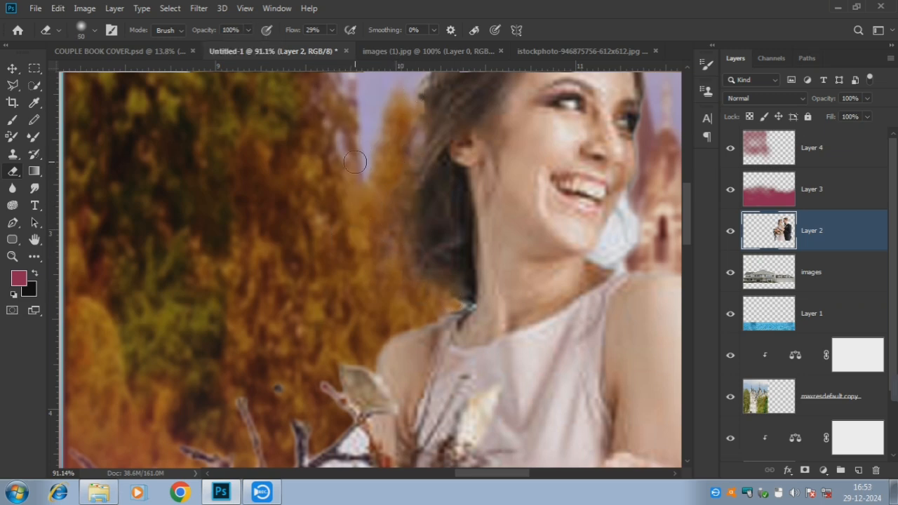
click(400, 198)
click(331, 30)
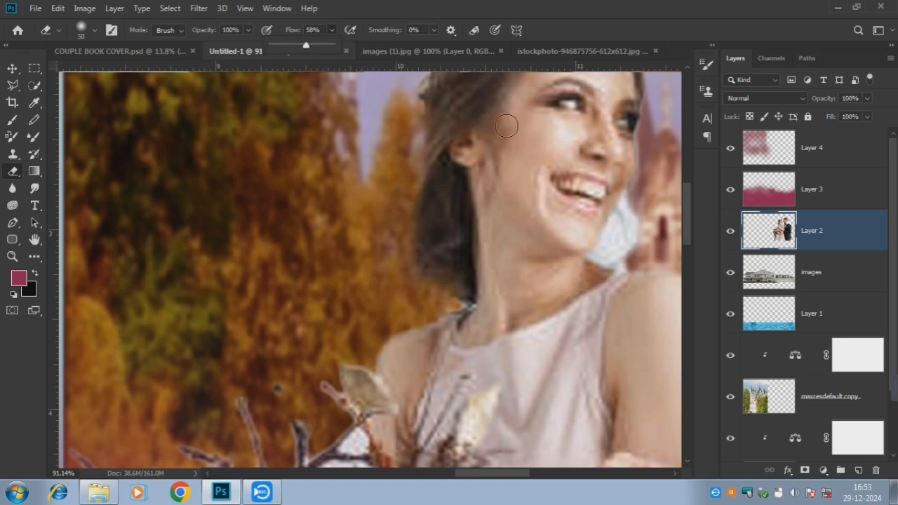
Erase the white halo beside the bride's neck and cheek, then return to the full spread
drag(596, 240, 444, 231)
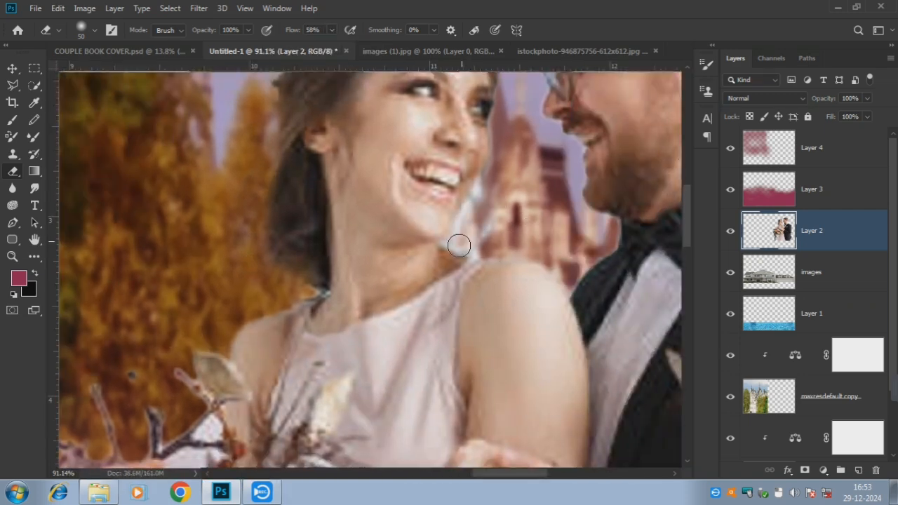
mouse_move(490, 202)
mouse_down()
mouse_move(490, 228)
mouse_move(476, 244)
mouse_up()
drag(479, 214, 500, 172)
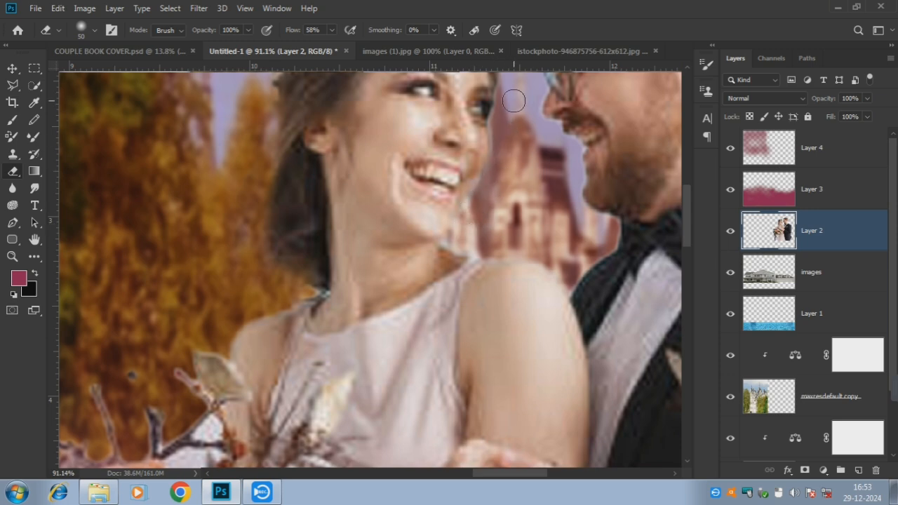
scroll(432, 205, down, 5)
drag(291, 215, 407, 222)
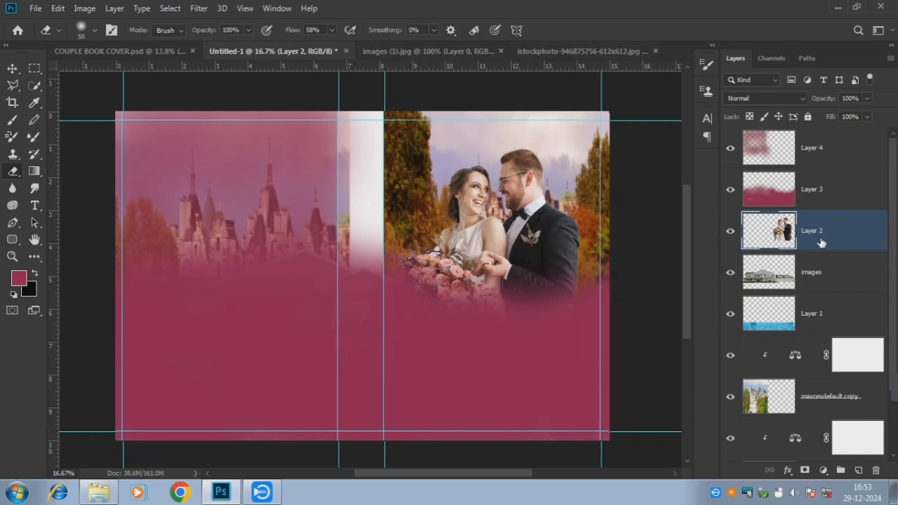
Create Layer 5 above Layer 4 and select the spine strip between the guides
click(831, 149)
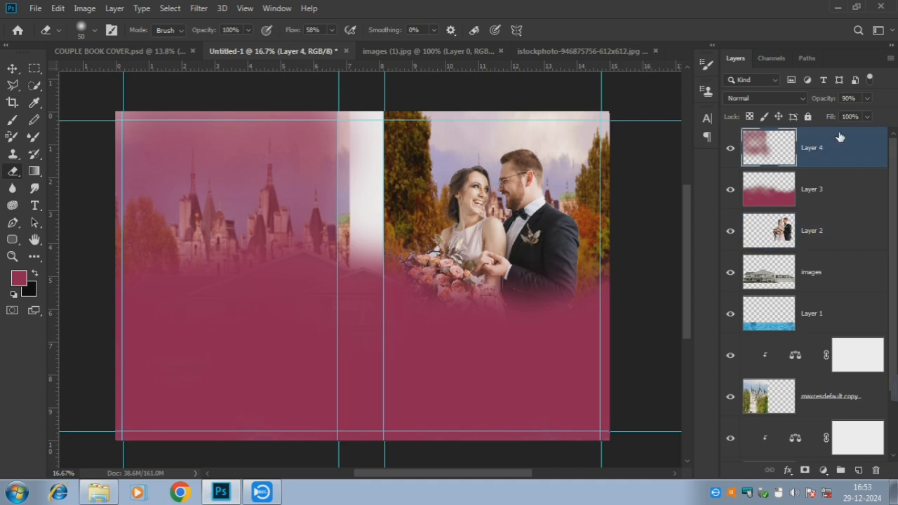
click(858, 470)
click(35, 68)
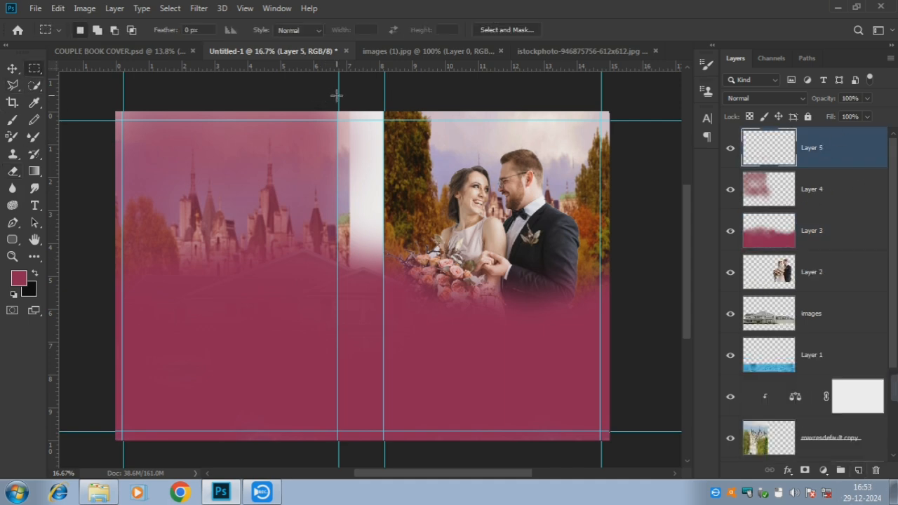
drag(336, 99, 384, 439)
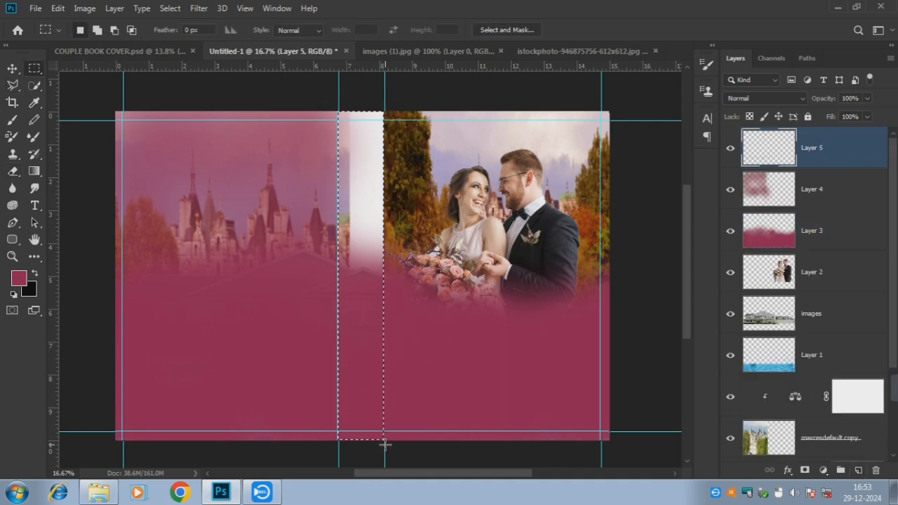
click(331, 96)
drag(336, 96, 382, 450)
right_click(383, 451)
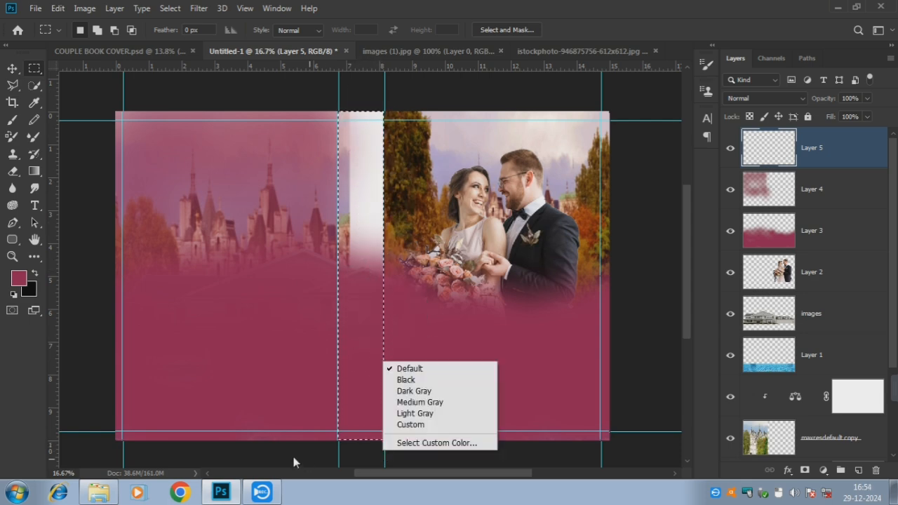
click(10, 282)
Brush pink over the selected spine strip and deselect it
click(13, 120)
mouse_move(291, 217)
mouse_down()
mouse_move(358, 141)
mouse_move(361, 280)
mouse_move(382, 201)
mouse_move(364, 177)
mouse_move(357, 277)
mouse_move(354, 147)
mouse_move(361, 401)
mouse_up()
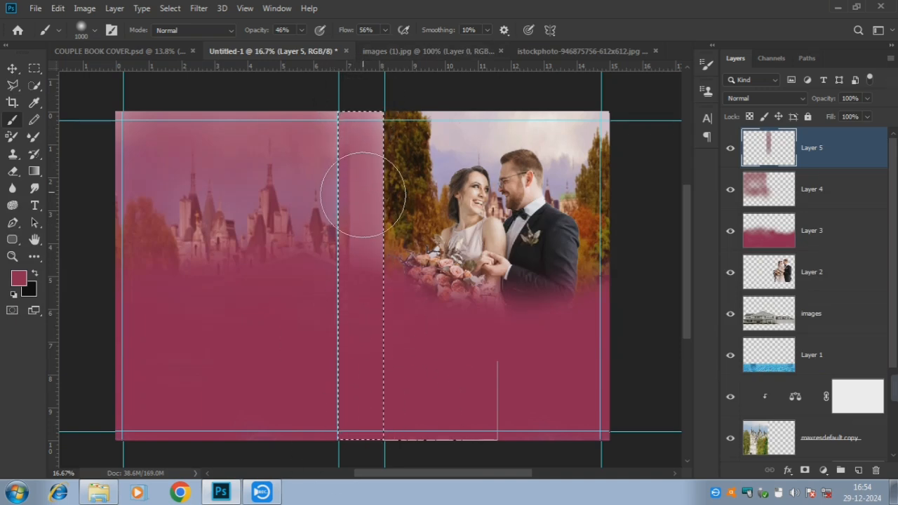
key(ctrl+d)
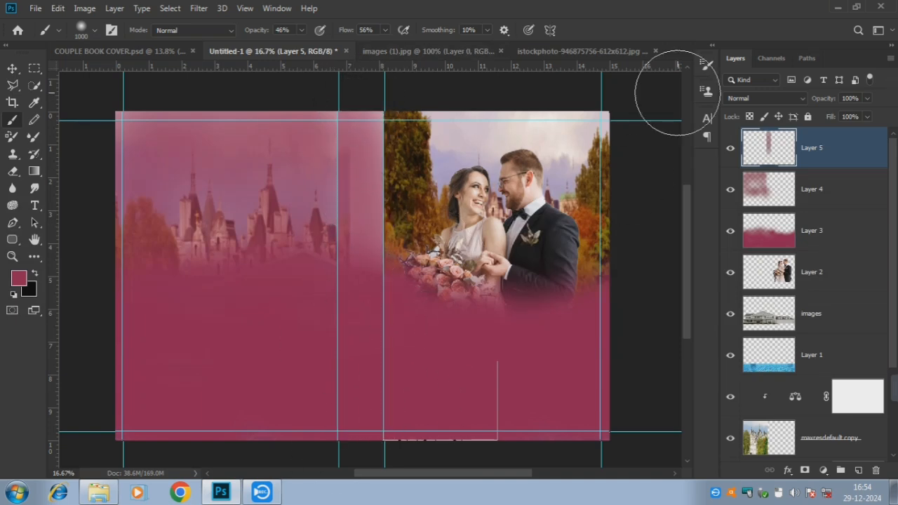
click(824, 279)
click(199, 7)
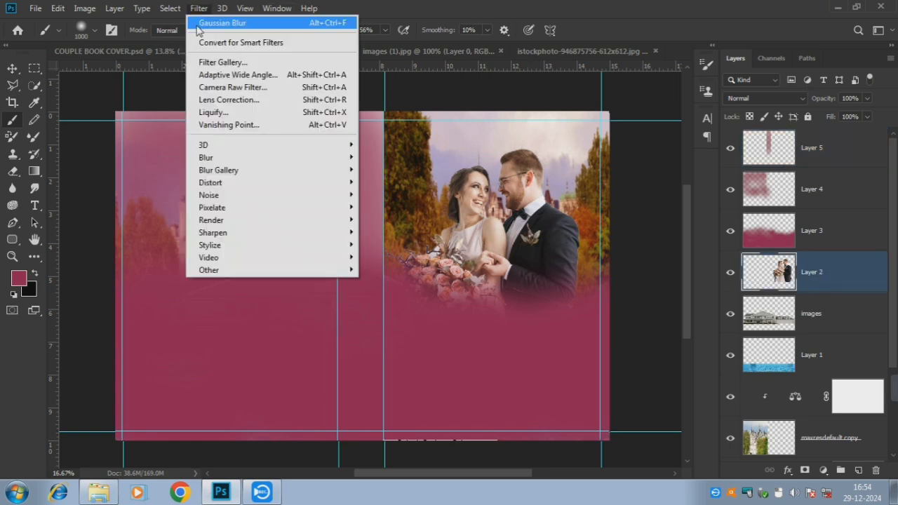
Apply Camera Raw to the couple photo: Saturation +43, Vibrance +8, Blacks +18, Whites -63
click(212, 83)
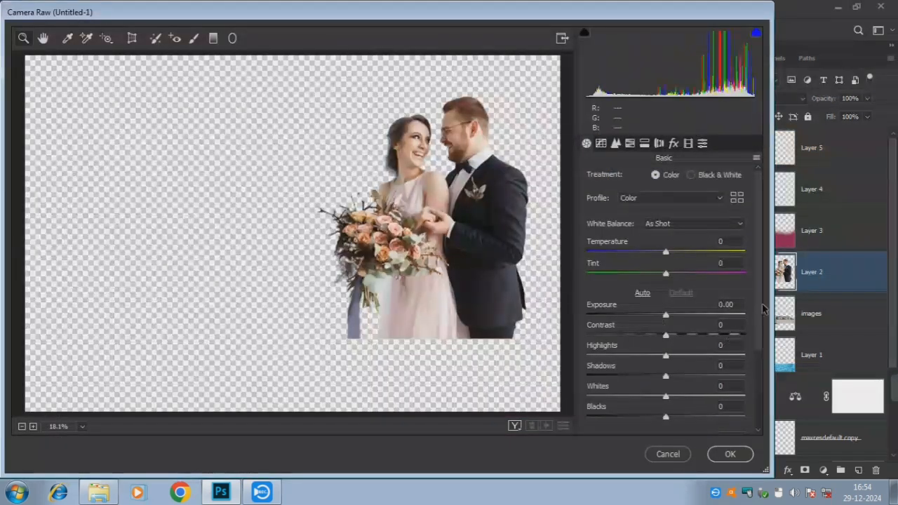
scroll(707, 418, down, 3)
drag(707, 419, 700, 421)
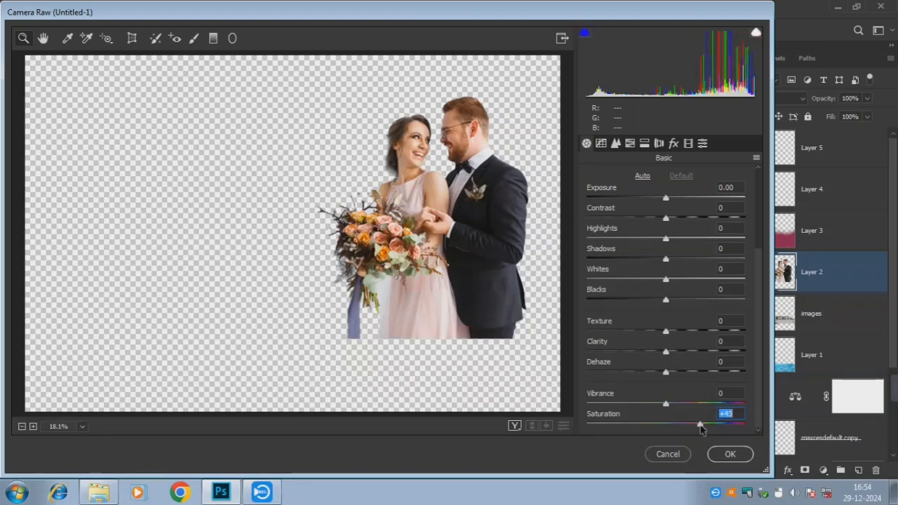
click(667, 404)
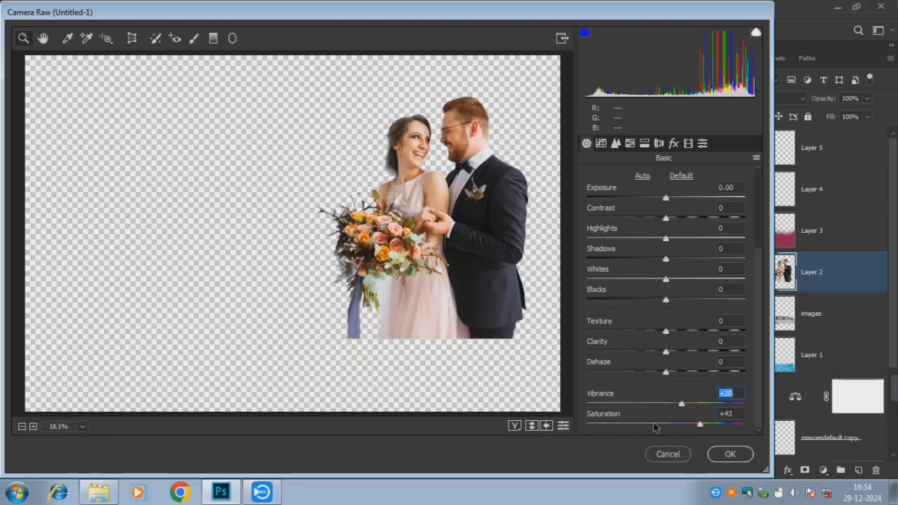
click(674, 406)
click(672, 405)
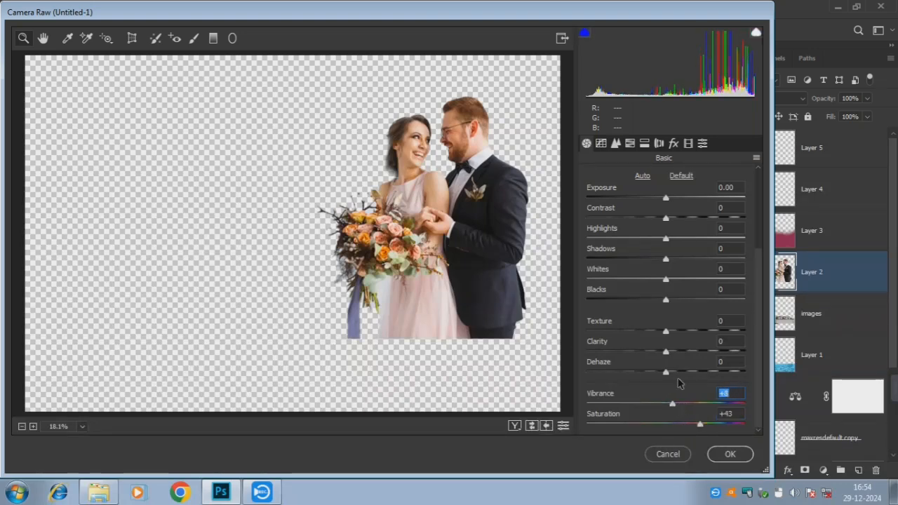
click(682, 300)
click(679, 300)
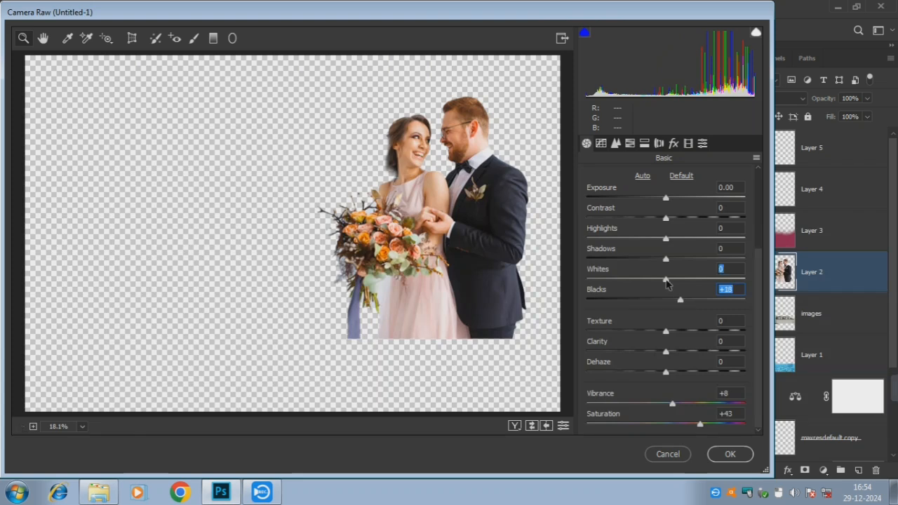
drag(666, 279, 616, 280)
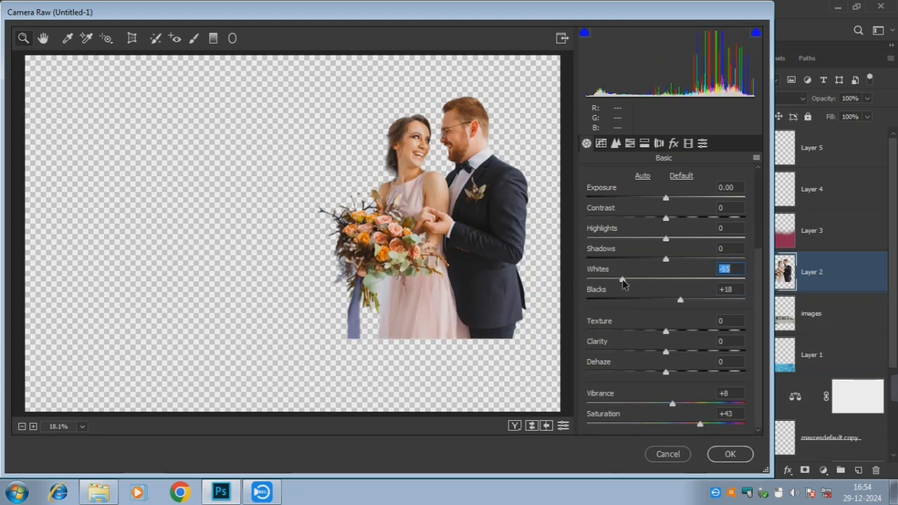
click(729, 453)
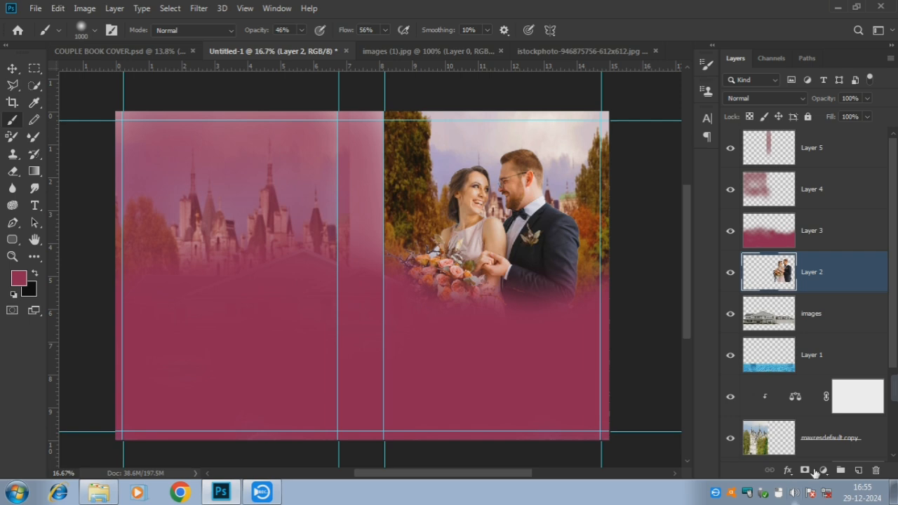
Add a white 'Bride Couple' text layer below the photo and move it to the top of the layers
mouse_move(893, 388)
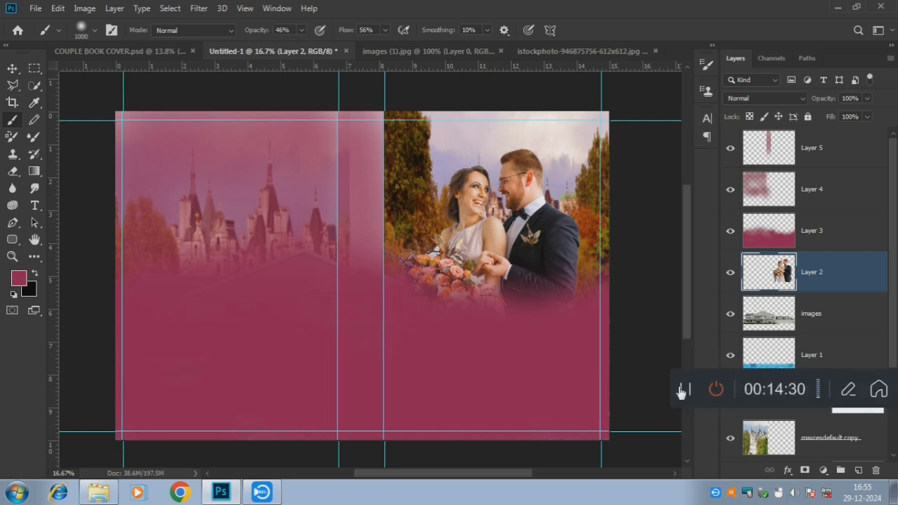
scroll(680, 391, down, 3)
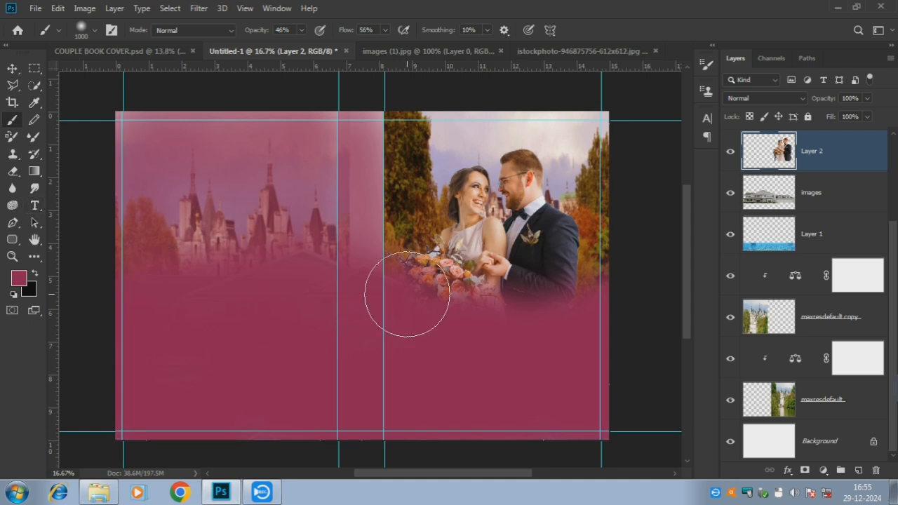
key(t)
click(471, 346)
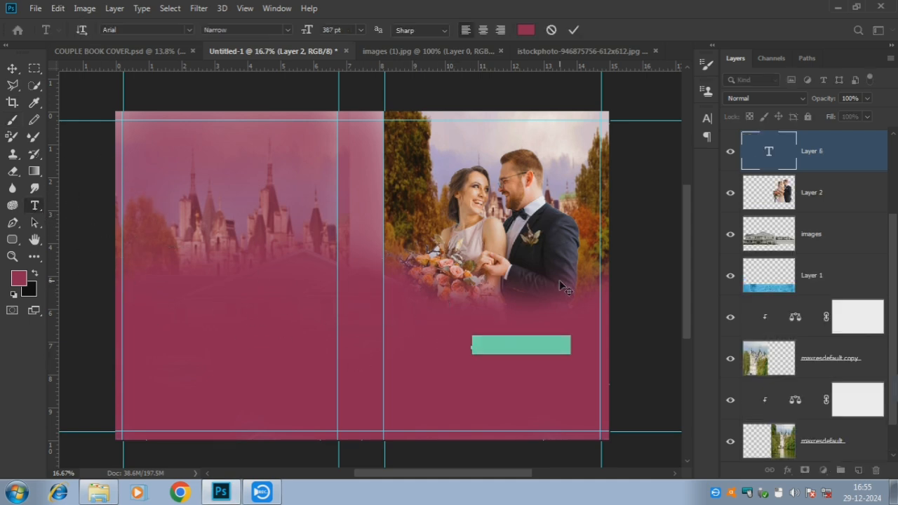
click(525, 29)
click(446, 185)
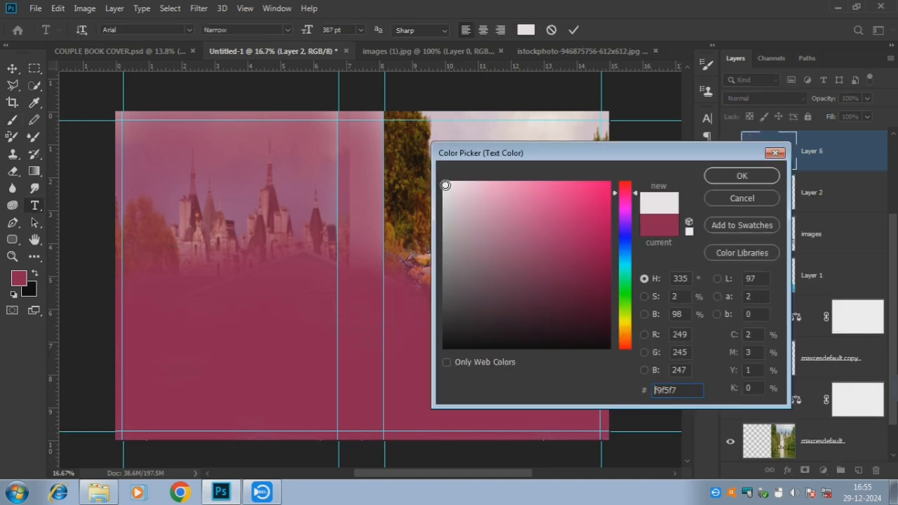
click(732, 174)
key(BackSpace)
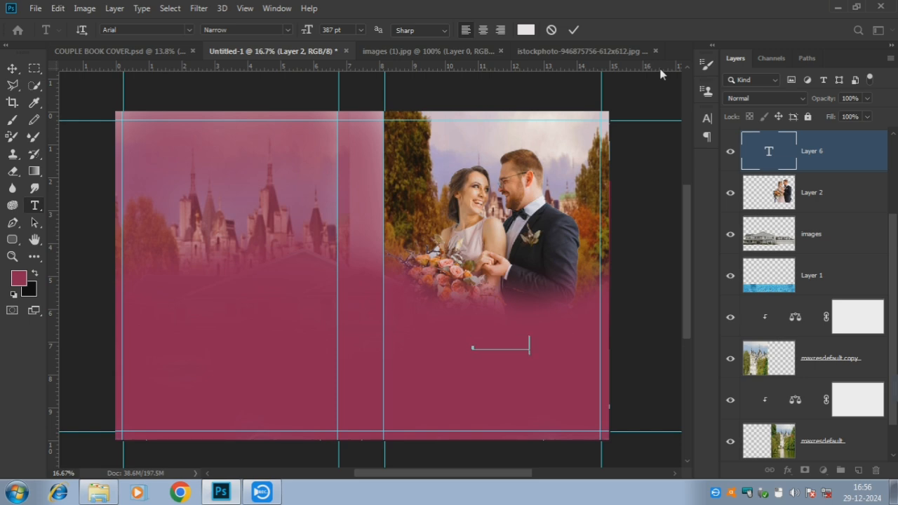
triple_click(534, 349)
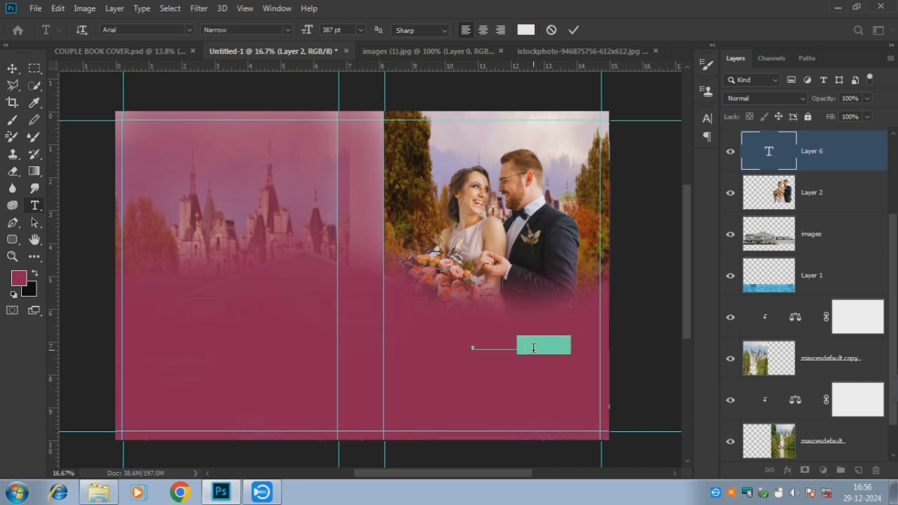
click(713, 46)
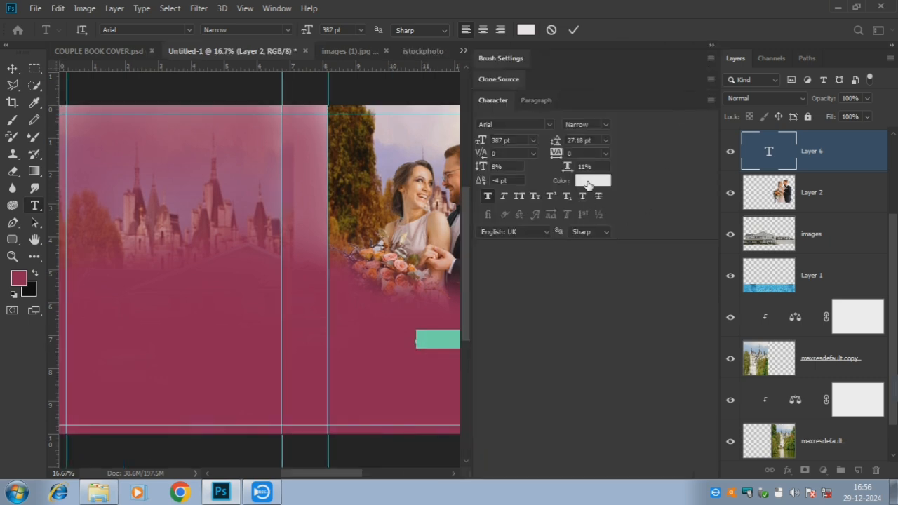
click(588, 181)
key(Return)
click(573, 30)
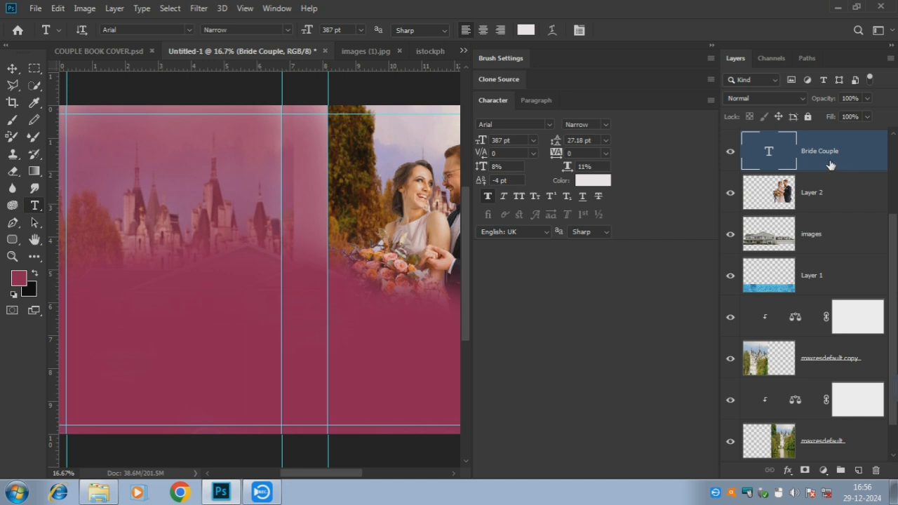
drag(830, 164, 828, 141)
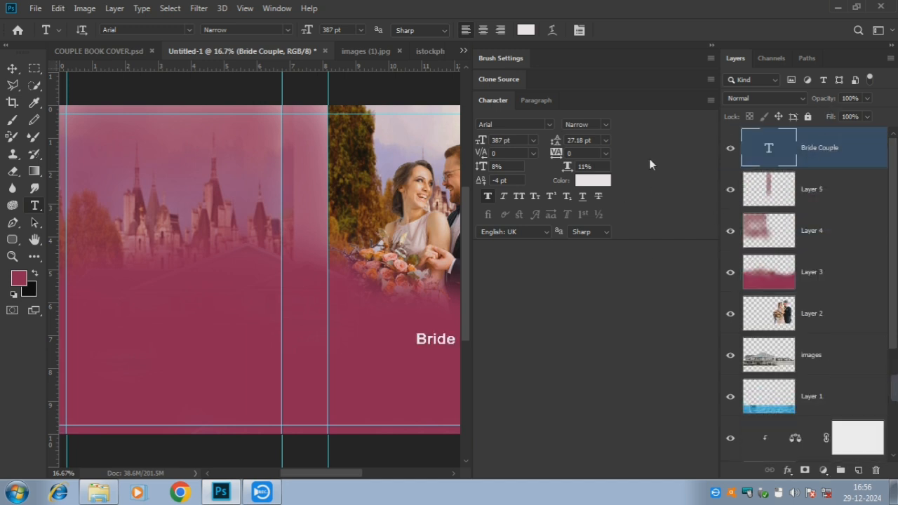
click(713, 47)
Split the title into 'Bride' and 'Couple' lines, centre-aligned beneath the couple
double_click(549, 337)
key(ctrl+a)
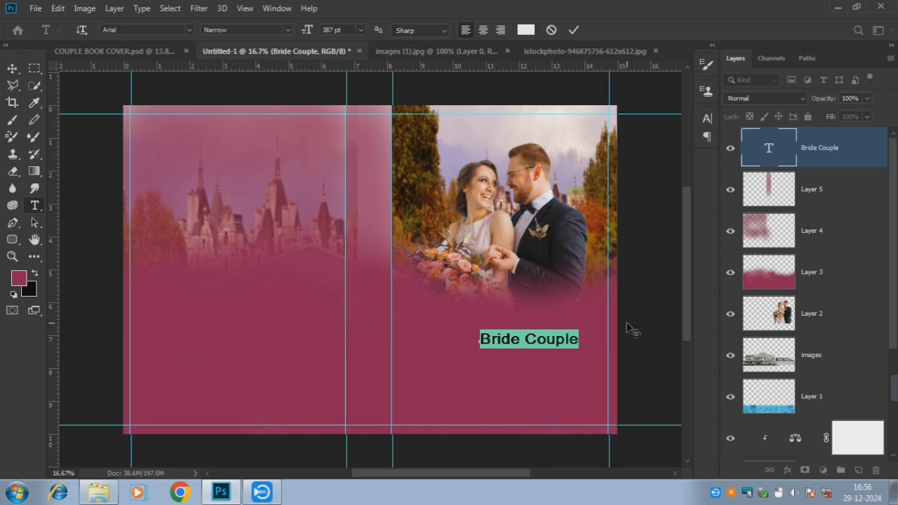
click(526, 337)
key(BackSpace)
key(Return)
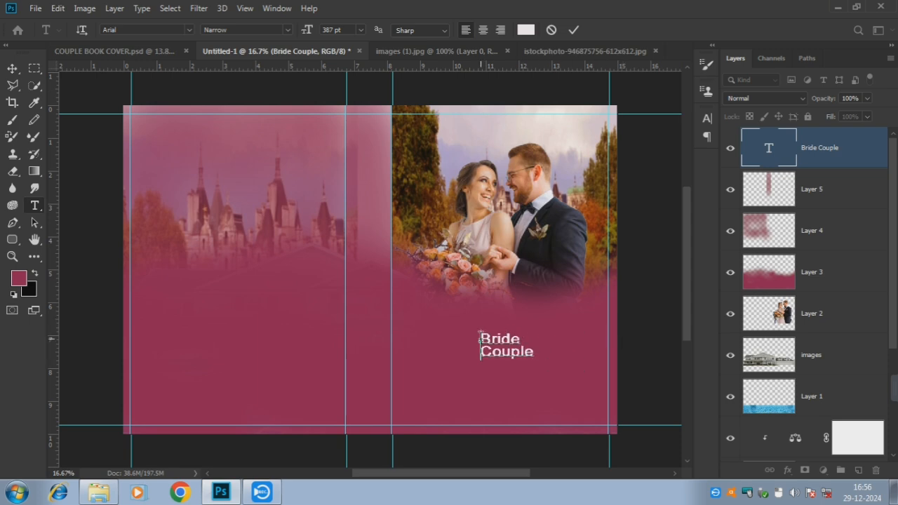
double_click(511, 350)
key(ctrl+a)
click(483, 29)
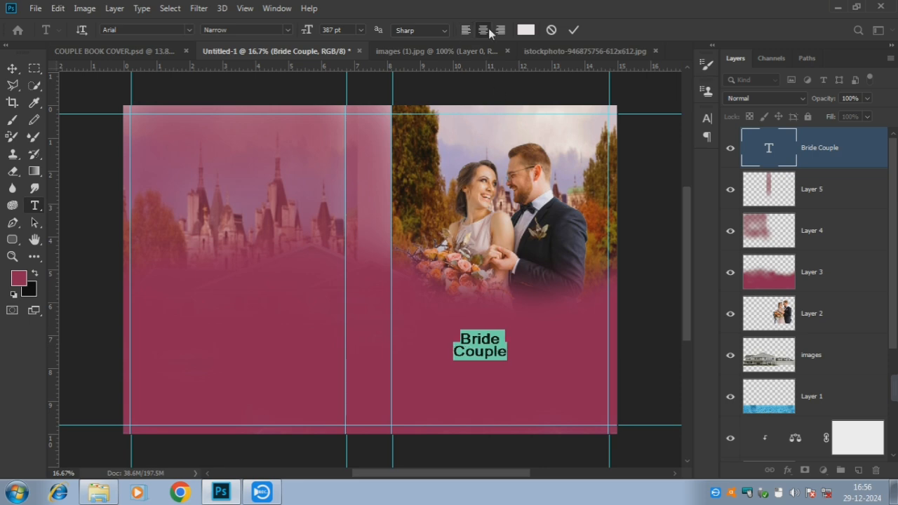
mouse_move(490, 373)
mouse_down()
mouse_move(500, 357)
mouse_move(496, 364)
mouse_up()
Enlarge the Bride Couple title text to 590 pt
click(707, 47)
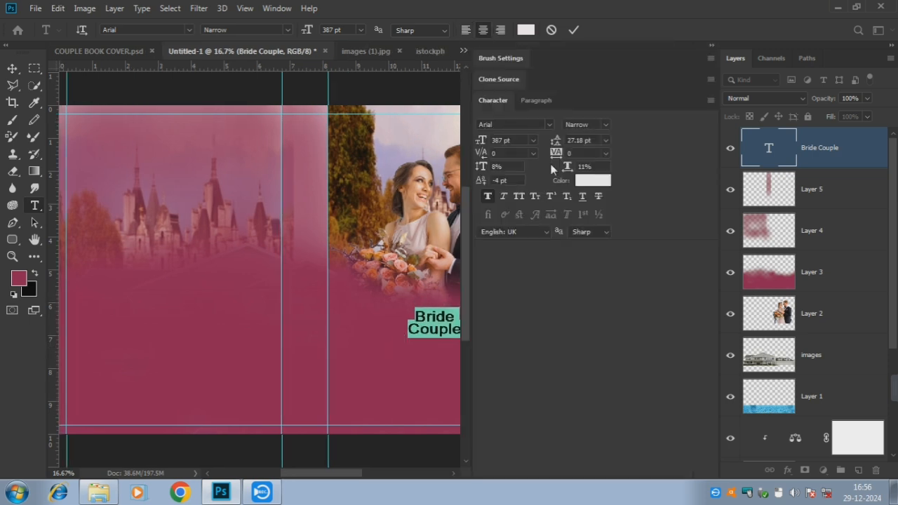
key(shift+Up)
key(shift+Up)
key(shift+Up)
key(shift+Up)
key(shift+Up)
key(shift+Up)
key(shift+Up)
key(shift+Up)
key(shift+Up)
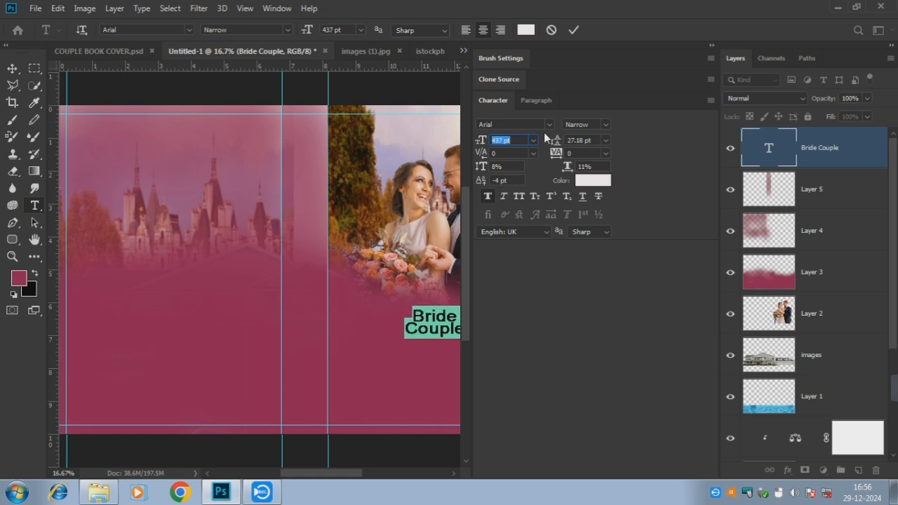
key(shift+Up)
key(shift+Up)
key(shift+Up)
key(shift+Up)
key(shift+Up)
key(shift+Up)
key(shift+Up)
key(shift+Up)
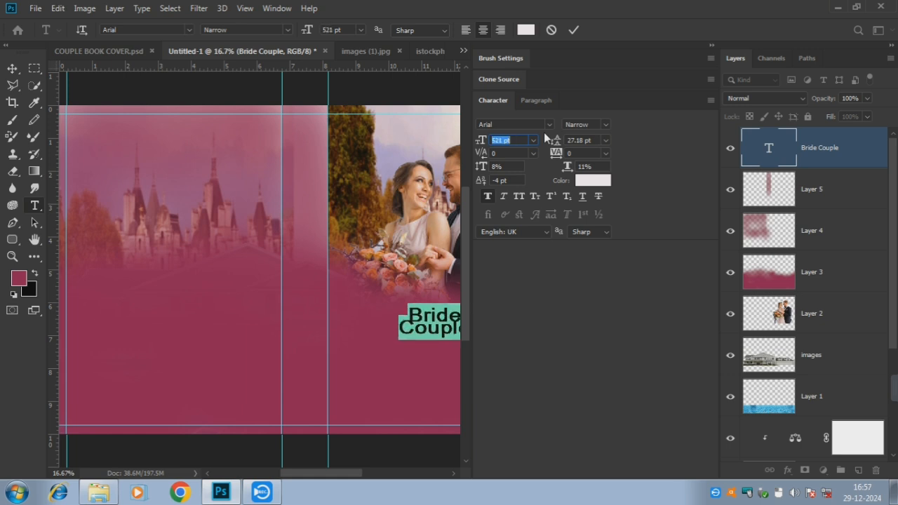
key(shift+Up)
key(shift+Up)
key(shift+Up)
key(shift+Up)
key(shift+Up)
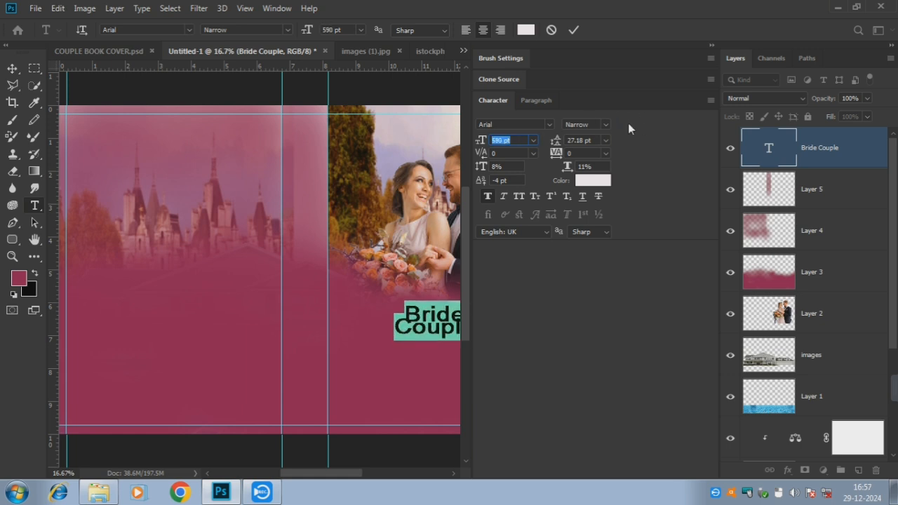
Set the title to the Black font style with 44 pt leading at 683 pt, and commit
click(603, 124)
click(617, 189)
click(589, 140)
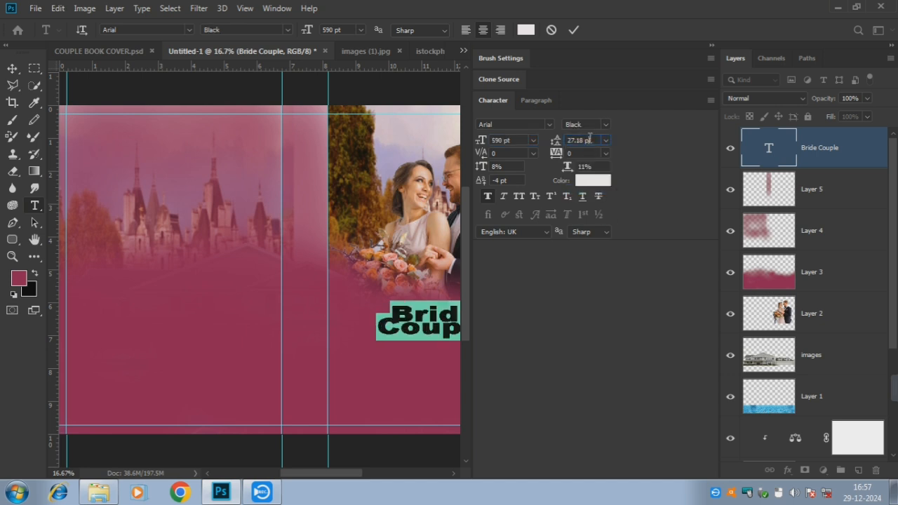
key(Up)
key(Up)
key(Up)
key(Up)
key(Up)
key(Up)
key(Up)
key(Up)
key(Up)
key(Up)
key(Up)
key(Up)
key(Up)
key(Up)
key(Up)
key(Up)
key(Up)
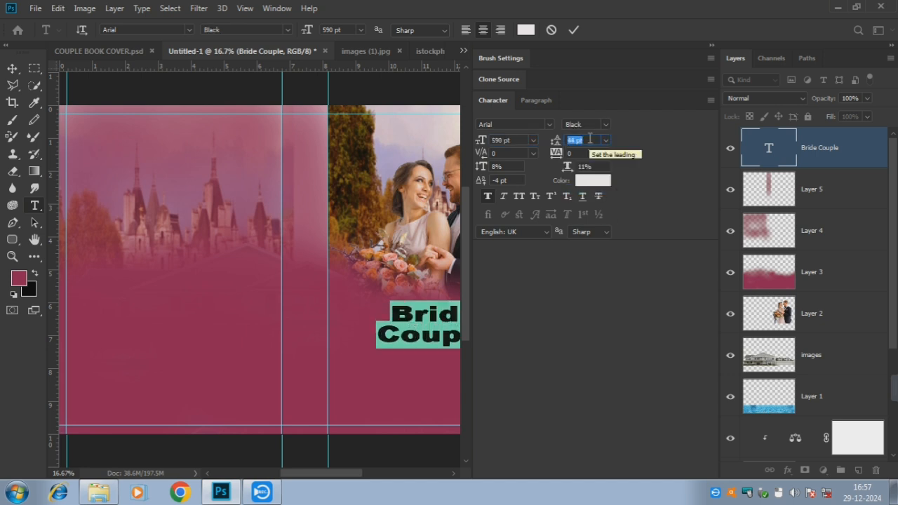
click(512, 140)
key(shift+Up)
key(shift+Up)
key(shift+Up)
key(shift+Up)
key(shift+Up)
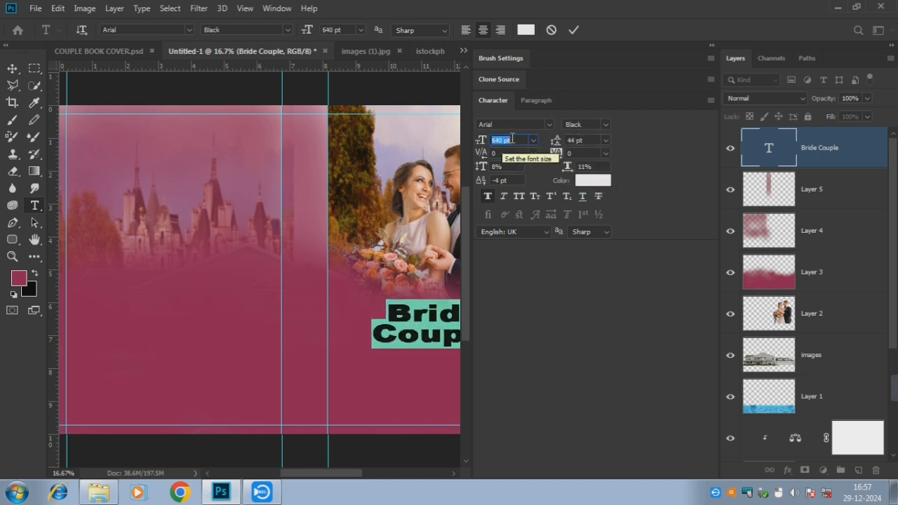
key(Up)
key(Up)
key(Up)
key(Up)
key(Up)
key(Up)
key(Up)
key(Up)
key(Up)
key(Up)
key(Up)
key(Up)
key(Up)
key(Up)
key(Up)
key(Up)
key(Up)
key(Up)
key(Up)
key(Up)
click(710, 46)
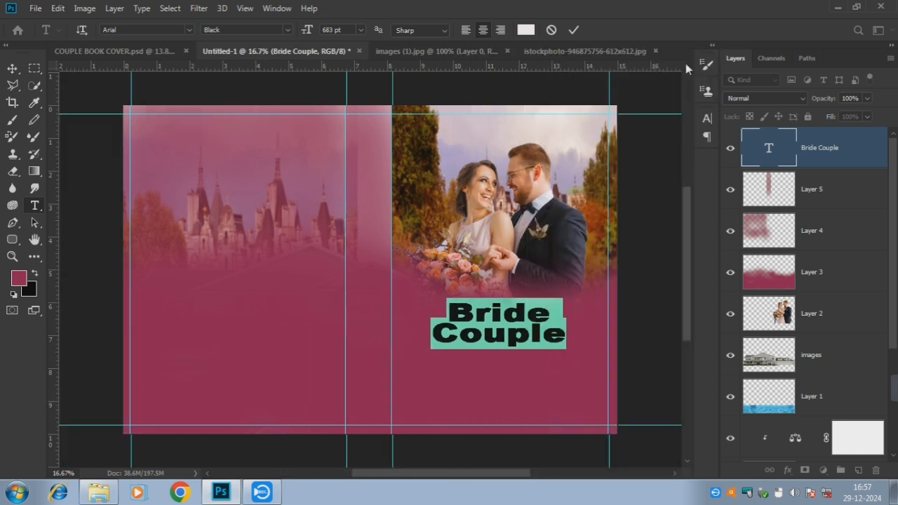
click(572, 29)
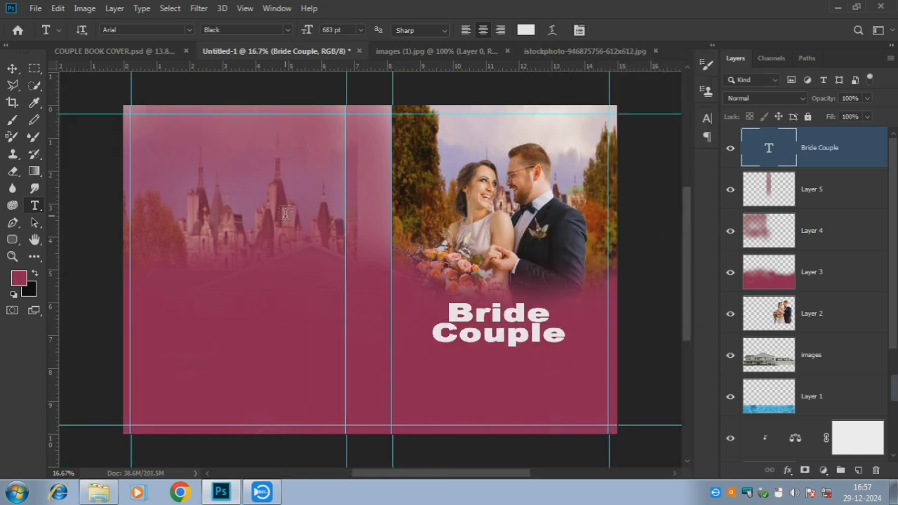
Nudge the title up toward the couple photo with the Move tool
click(12, 69)
key(shift+Up)
key(shift+Up)
key(shift+Up)
key(shift+Up)
key(shift+Up)
key(shift+Up)
key(shift+Up)
key(shift+Up)
key(shift+Up)
key(shift+Up)
key(shift+Up)
key(shift+Up)
key(shift+Up)
key(shift+Up)
key(shift+Up)
key(shift+Up)
key(shift+Up)
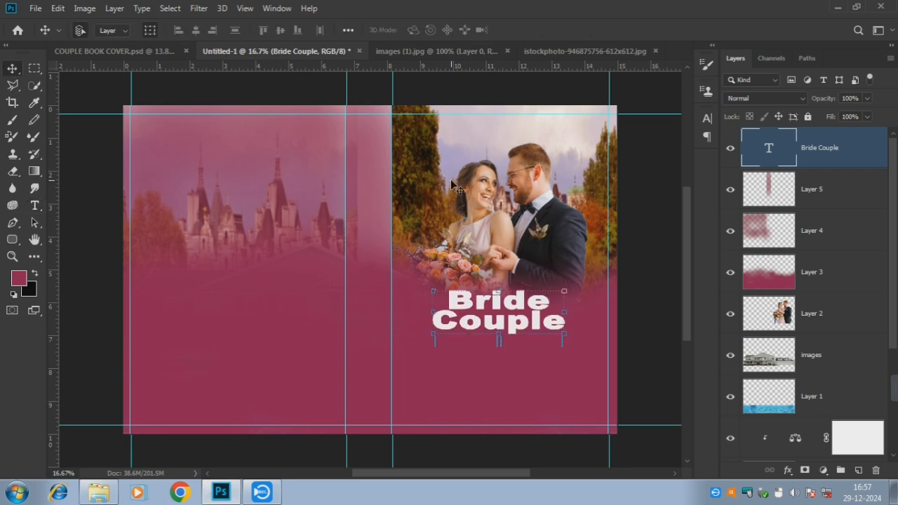
key(shift+Down)
key(shift+Down)
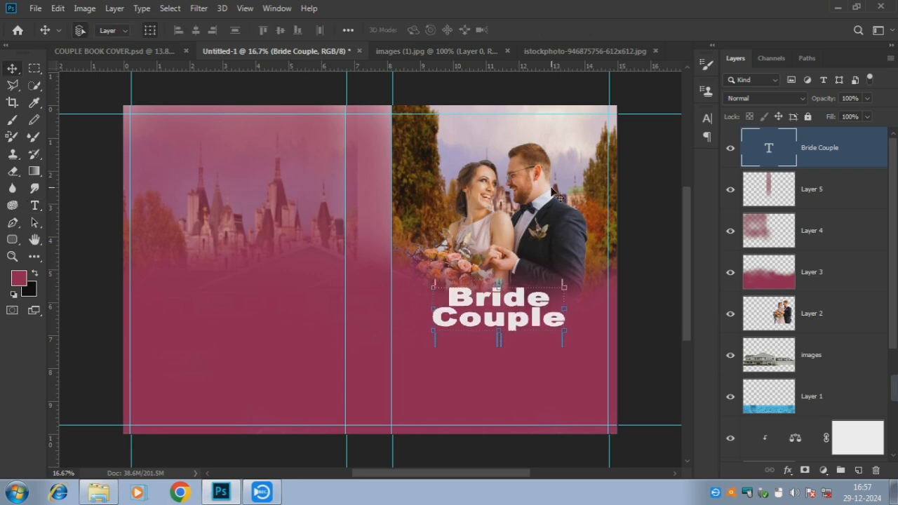
Add a Drop Shadow layer effect to the Bride Couple title
click(788, 470)
click(814, 465)
mouse_move(523, 69)
mouse_down()
mouse_move(728, 77)
mouse_move(523, 74)
mouse_up()
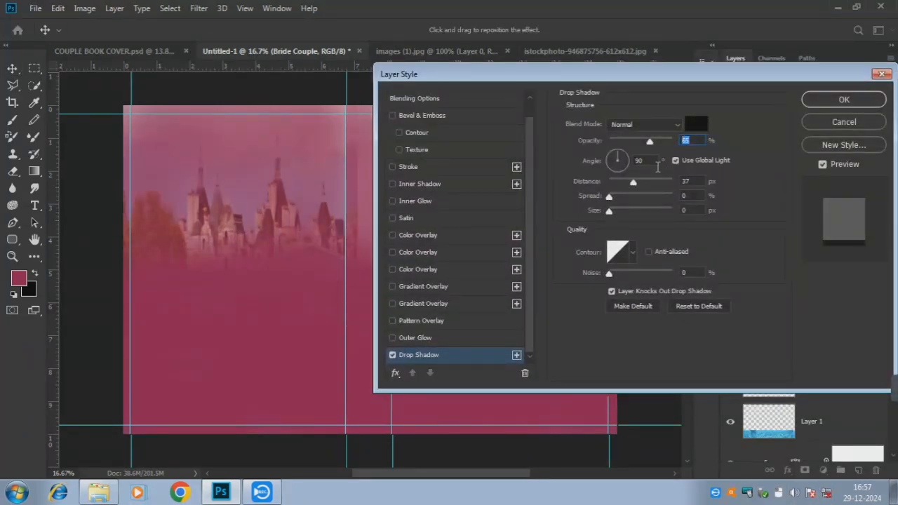
click(827, 102)
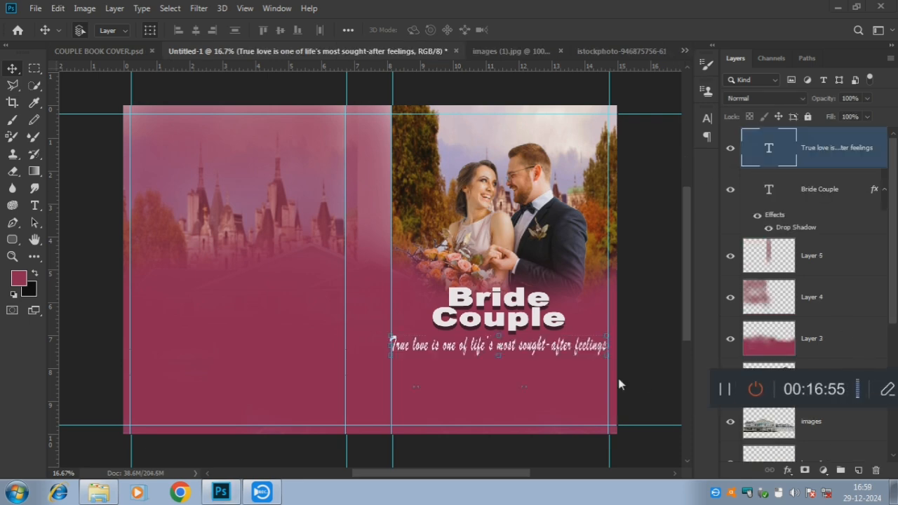
Nudge the tagline slightly right and reduce its font size to 299 pt
double_click(462, 352)
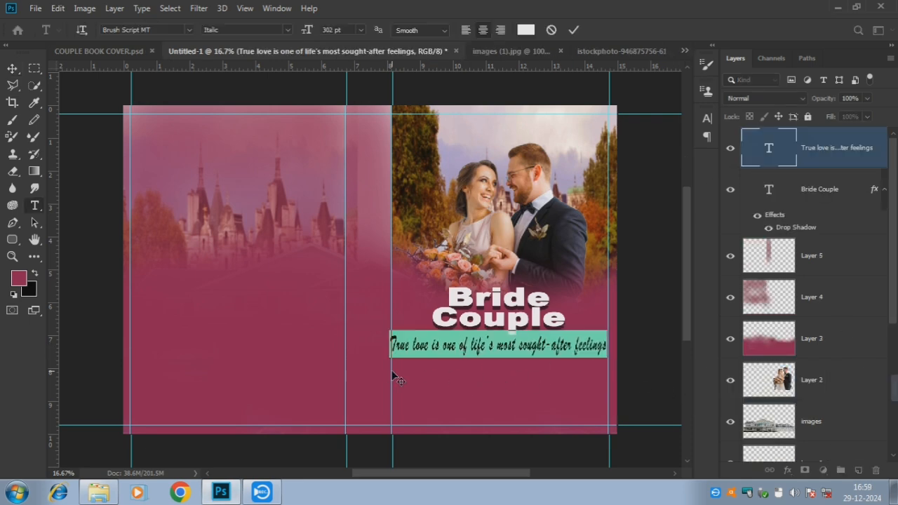
click(710, 45)
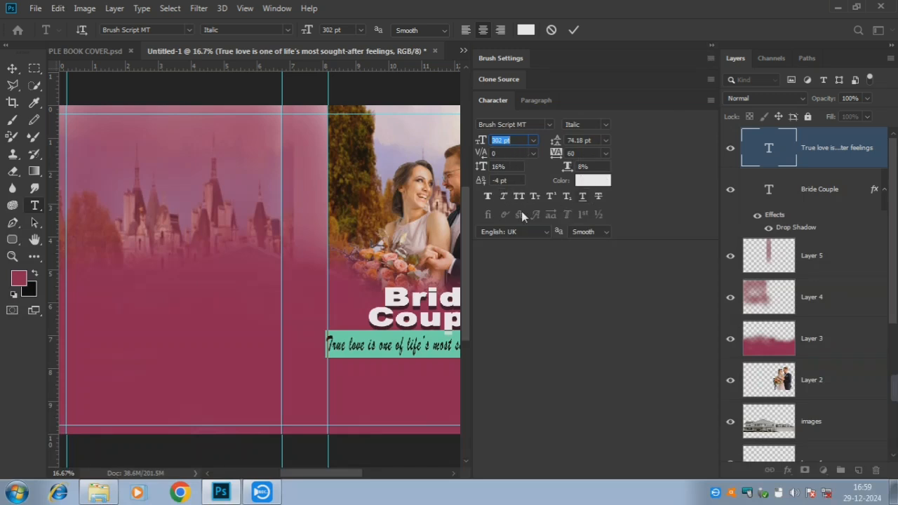
click(711, 46)
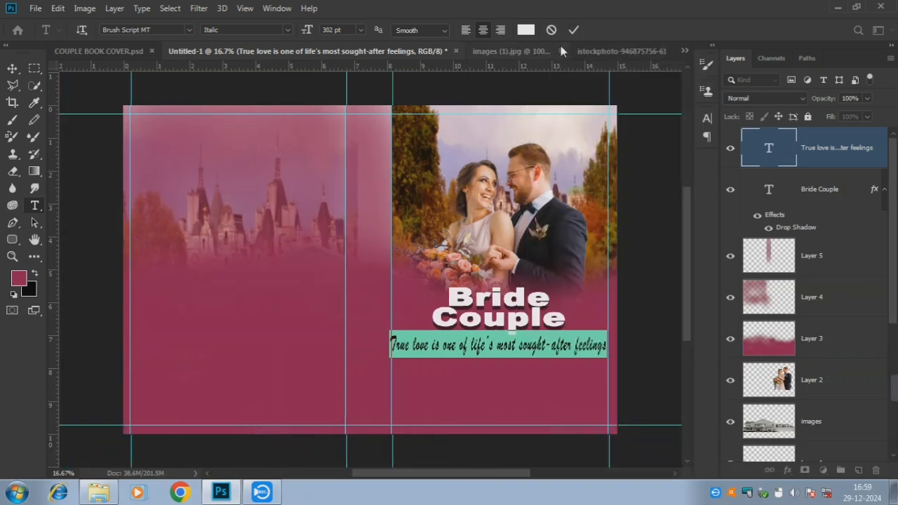
click(573, 30)
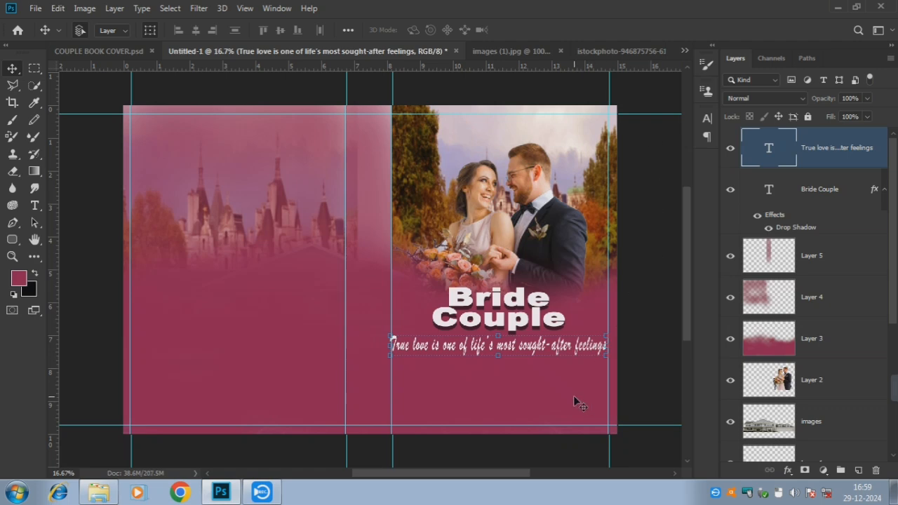
key(shift+Right)
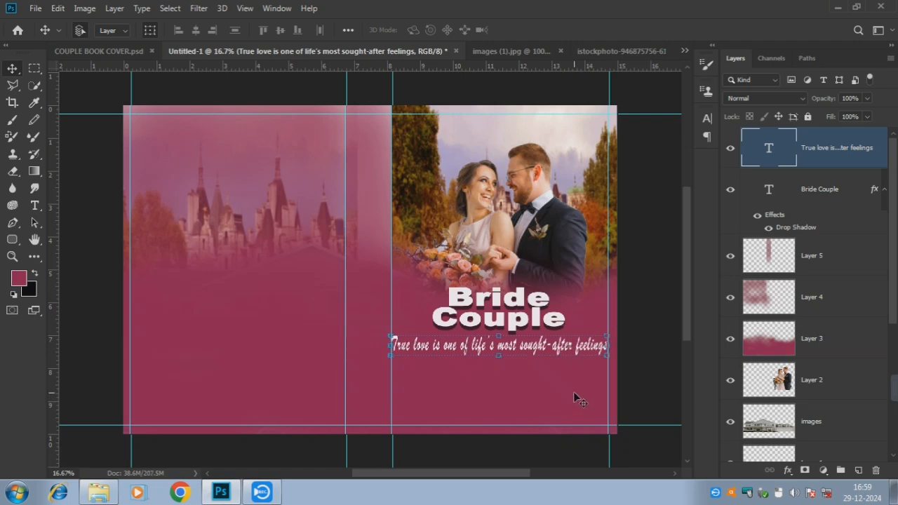
double_click(554, 346)
click(711, 47)
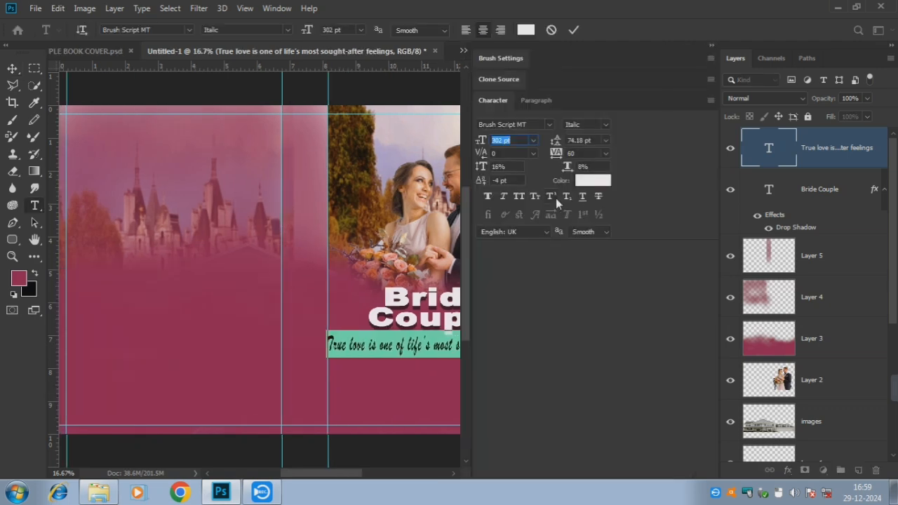
scroll(589, 166, down, 1)
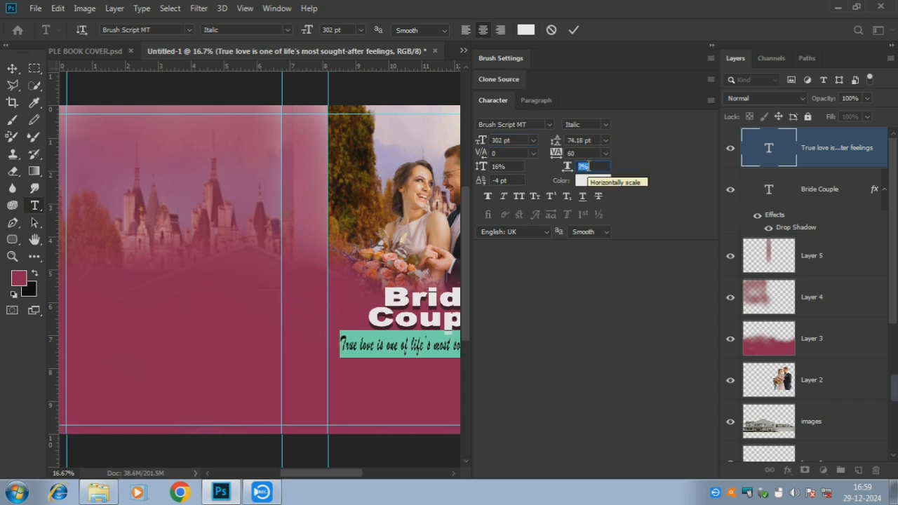
scroll(588, 166, up, 1)
scroll(516, 141, down, 1)
scroll(516, 141, down, 2)
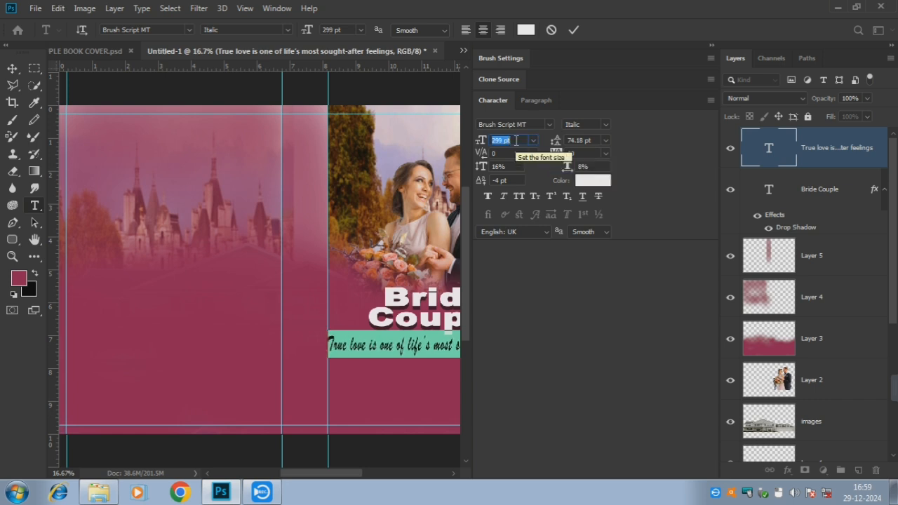
click(574, 31)
click(711, 47)
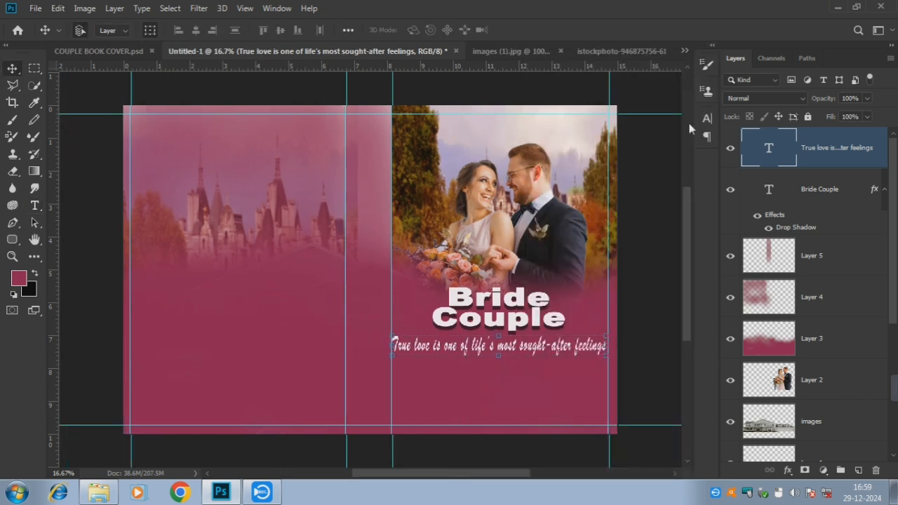
click(656, 104)
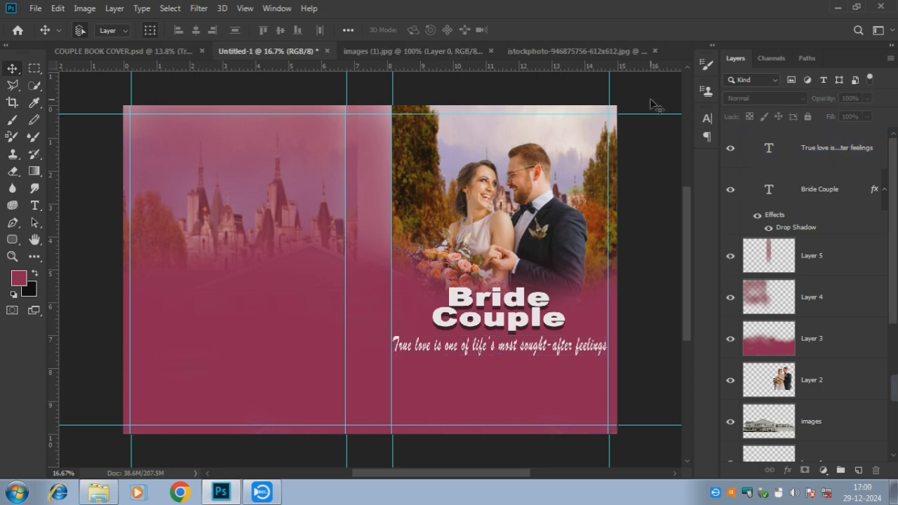
Change the tagline's anti-aliasing from Smooth to Sharp
scroll(499, 347, up, 2)
double_click(498, 346)
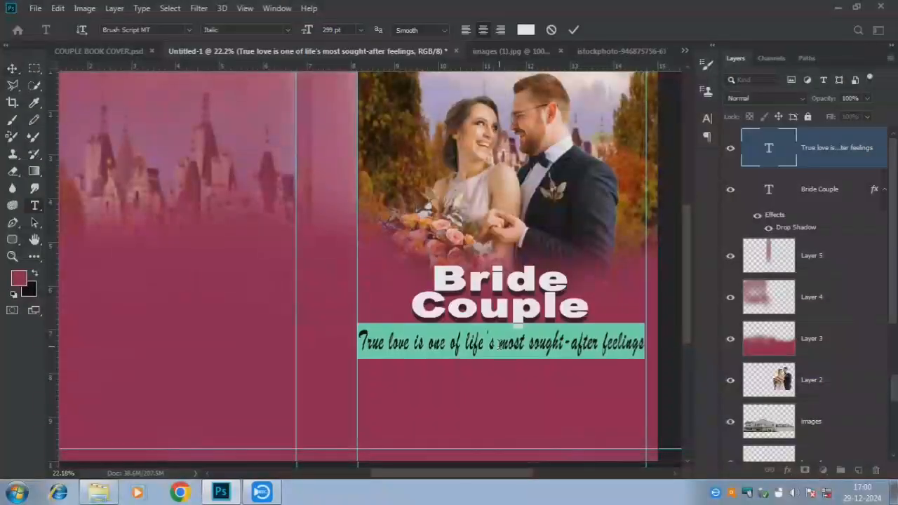
click(712, 46)
click(587, 232)
click(595, 254)
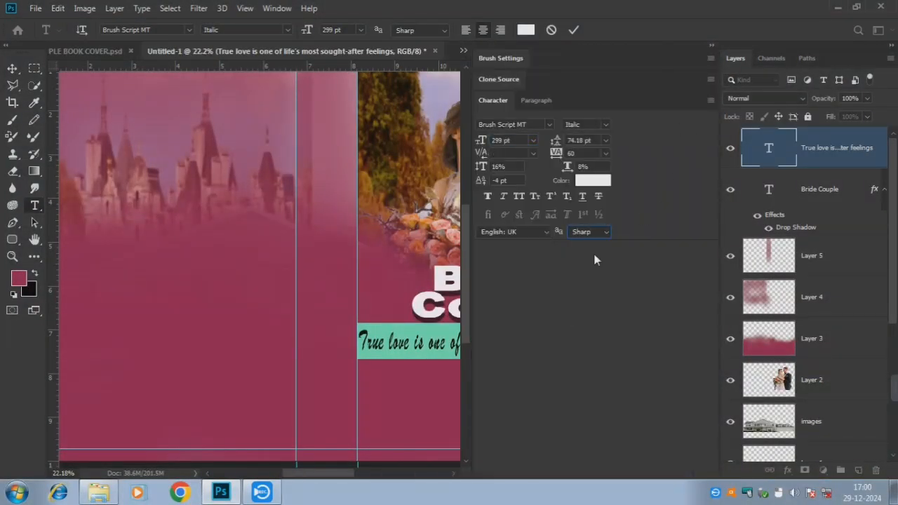
click(712, 46)
Nudge the author name left and down on the front cover
click(574, 29)
key(v)
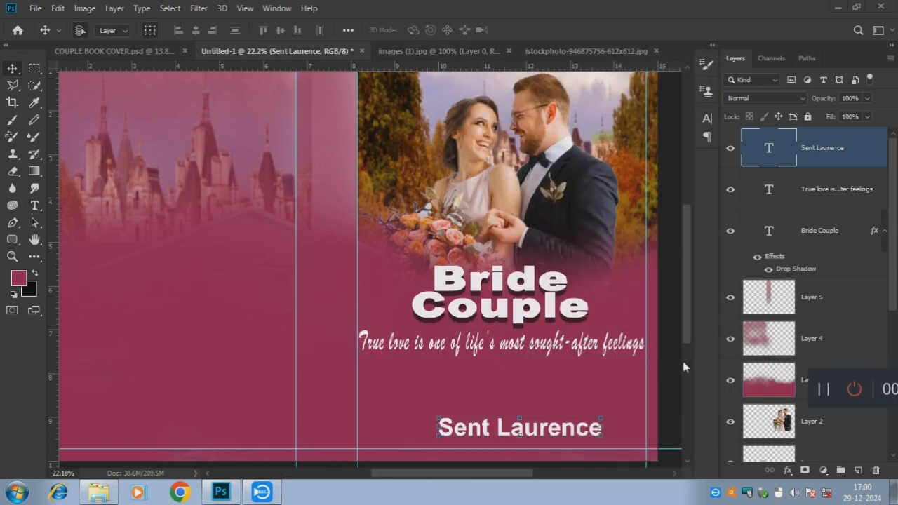
key(shift+Left)
key(shift+Left)
key(shift+Left)
key(shift+Left)
key(shift+Left)
key(shift+Left)
key(shift+Left)
key(shift+Left)
key(shift+Left)
key(shift+Left)
key(shift+Left)
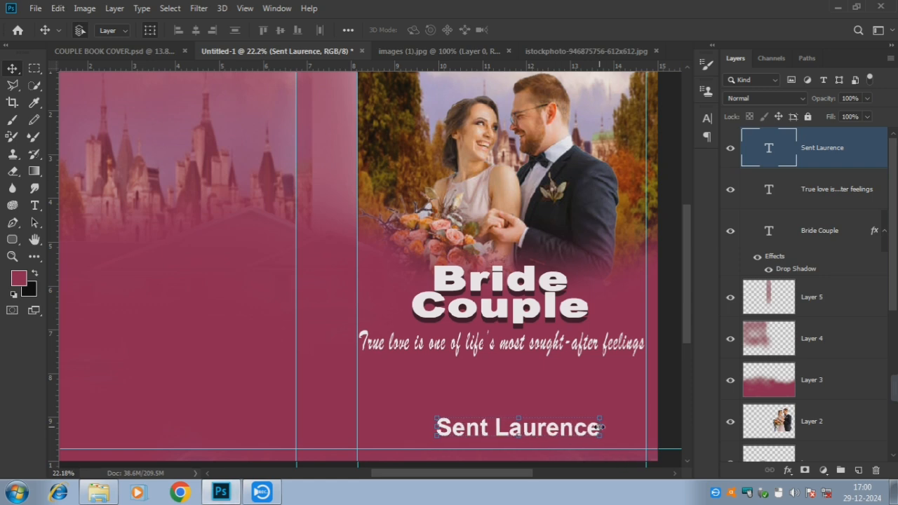
key(shift+Down)
key(shift+Down)
key(shift+Down)
key(shift+Down)
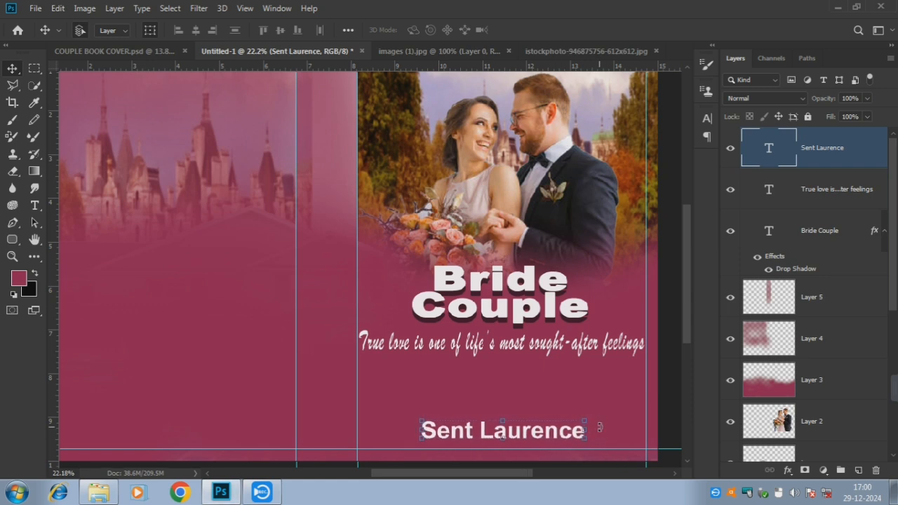
Condense the author name to 9% vertical and 9% horizontal scale and commit it
double_click(527, 429)
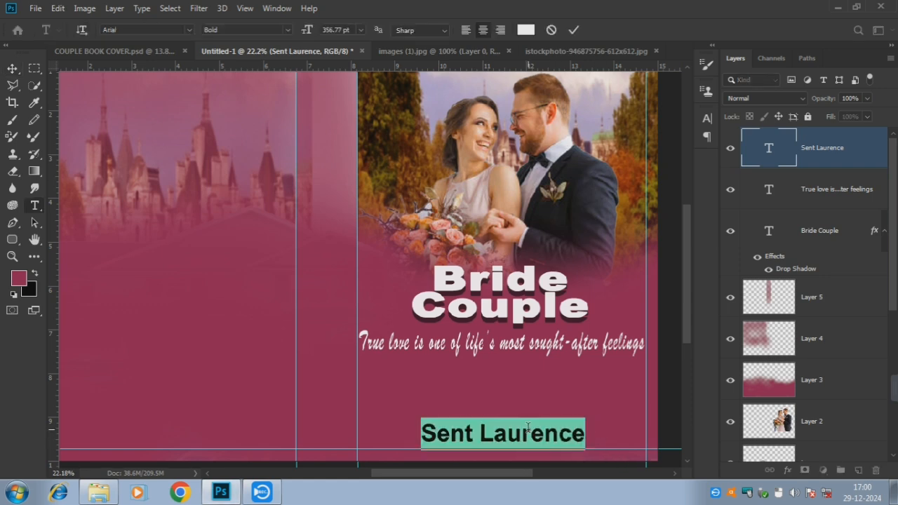
click(710, 46)
click(508, 166)
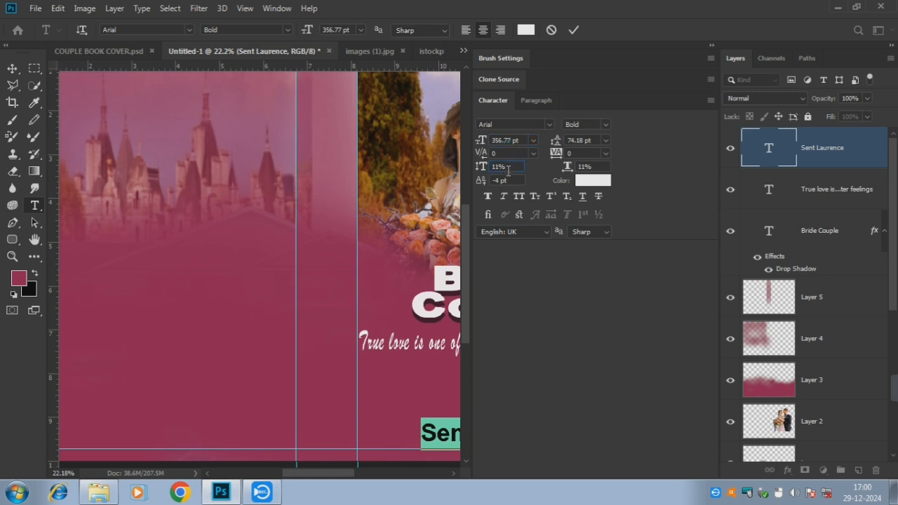
key(Down)
key(Down)
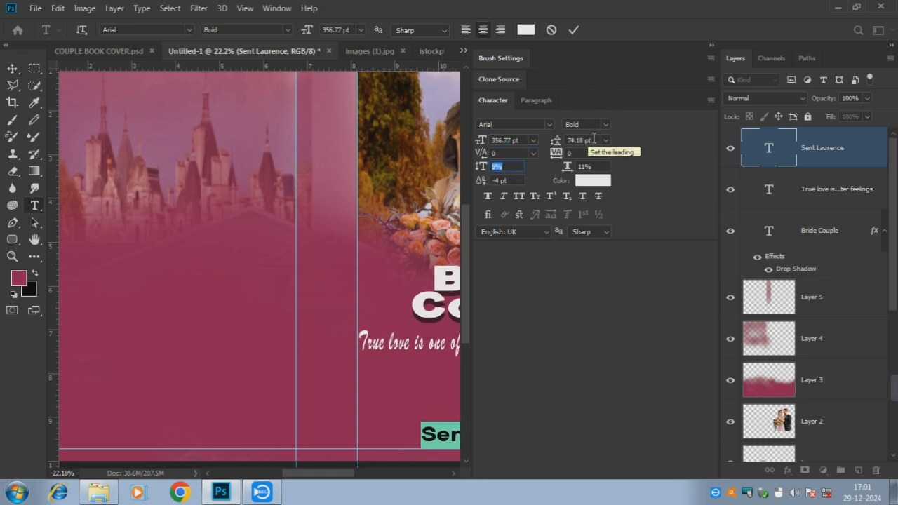
click(584, 167)
key(Down)
key(Down)
click(573, 30)
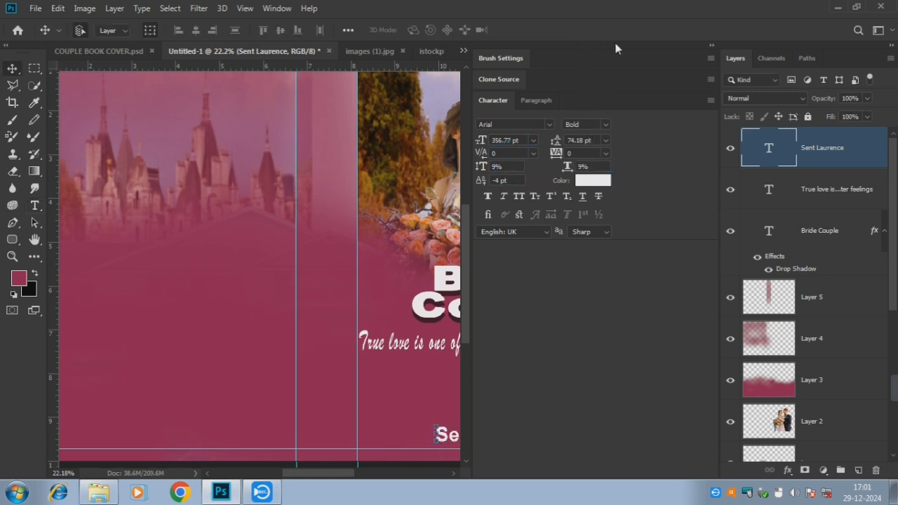
Fit the whole cover in the window and deselect the author name layer
click(711, 48)
key(ctrl+0)
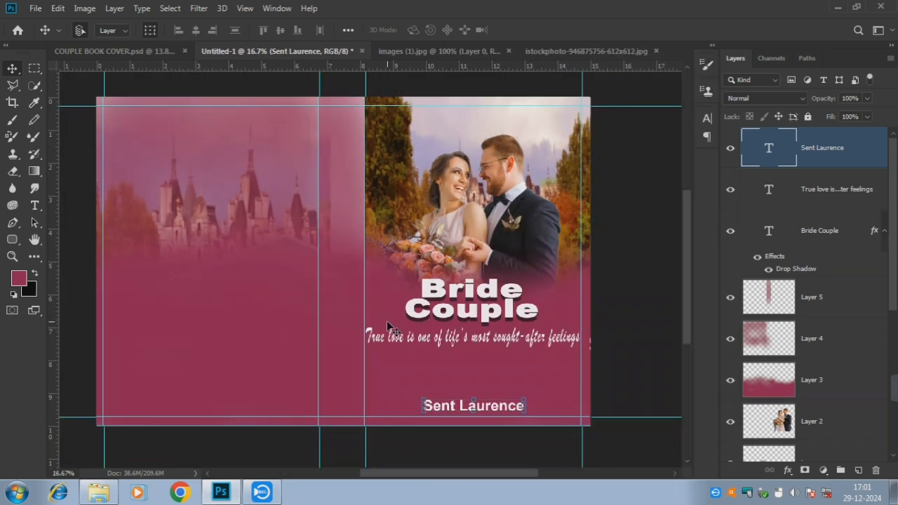
scroll(383, 317, down, 1)
click(568, 260)
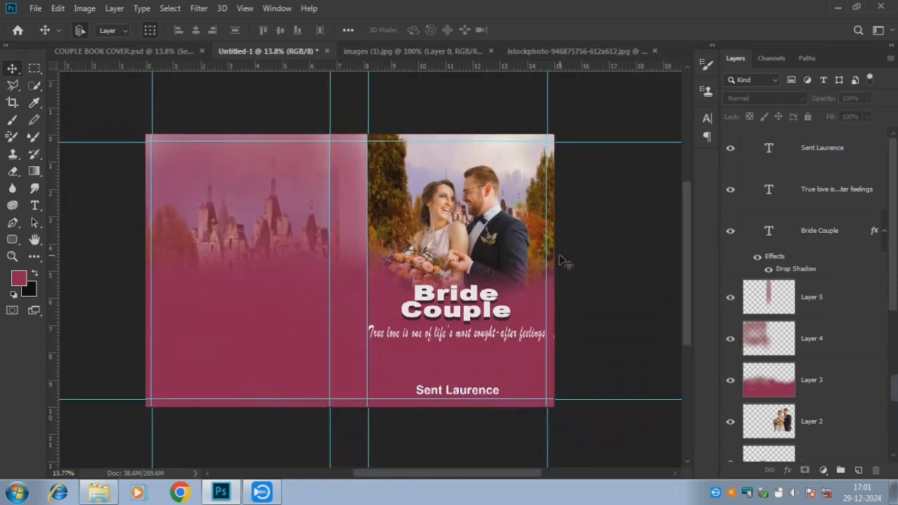
scroll(443, 477, left, 2)
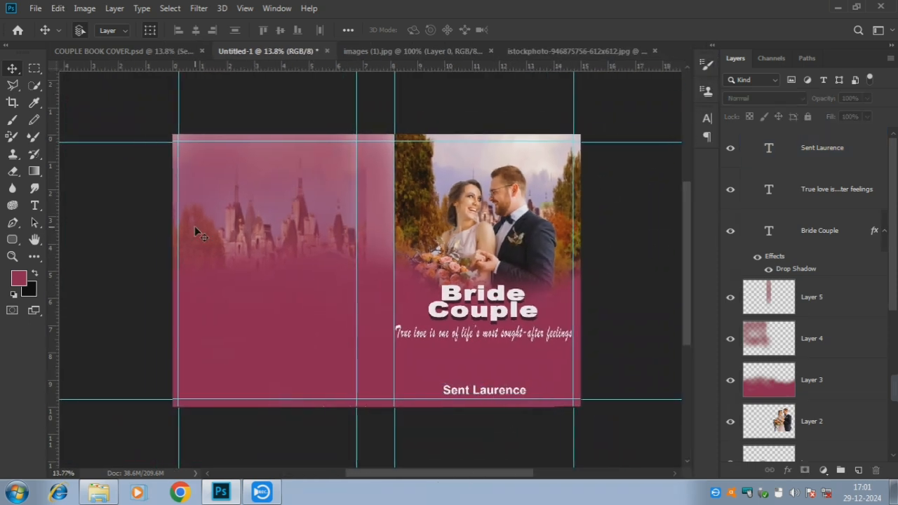
Type 'About The Story' as a new text line on the back cover
click(34, 205)
click(249, 171)
key(BackSpace)
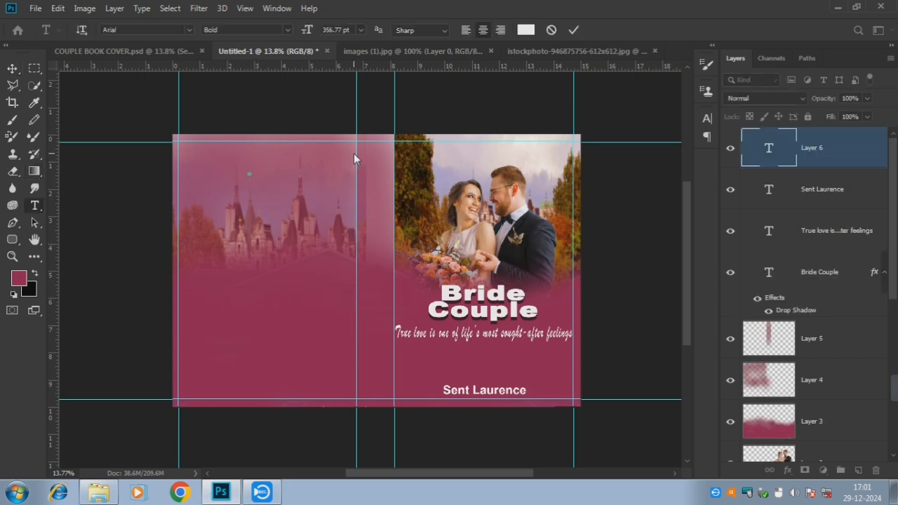
text(About The Story)
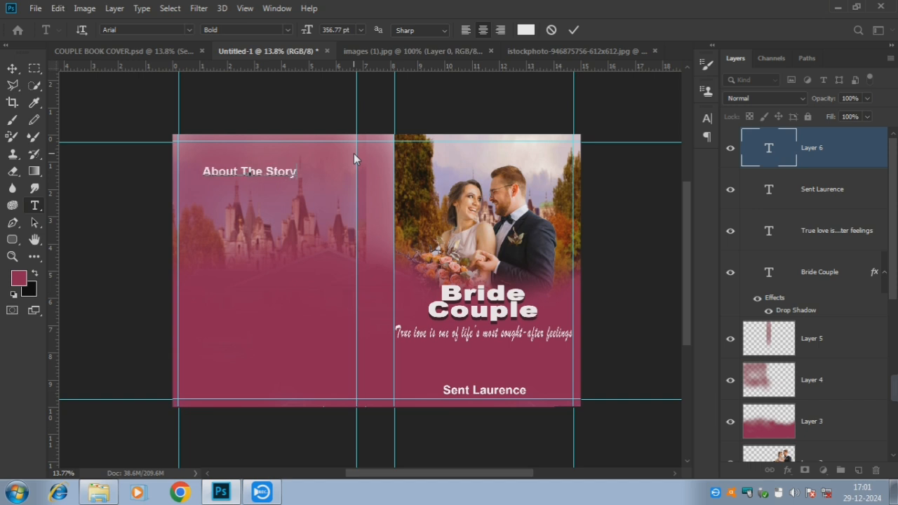
Format the heading at 442 pt, 8% vertical scale, underlined, and commit it
key(ctrl+a)
click(712, 46)
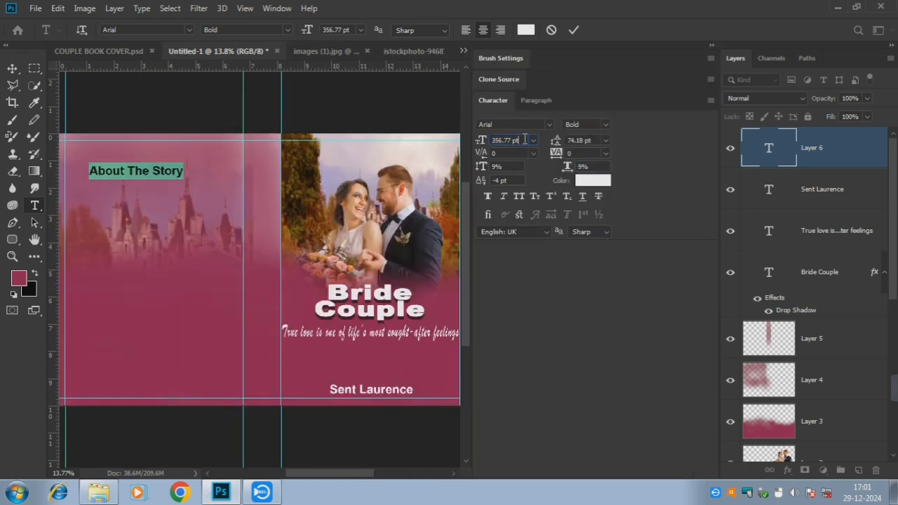
scroll(523, 140, up, 7)
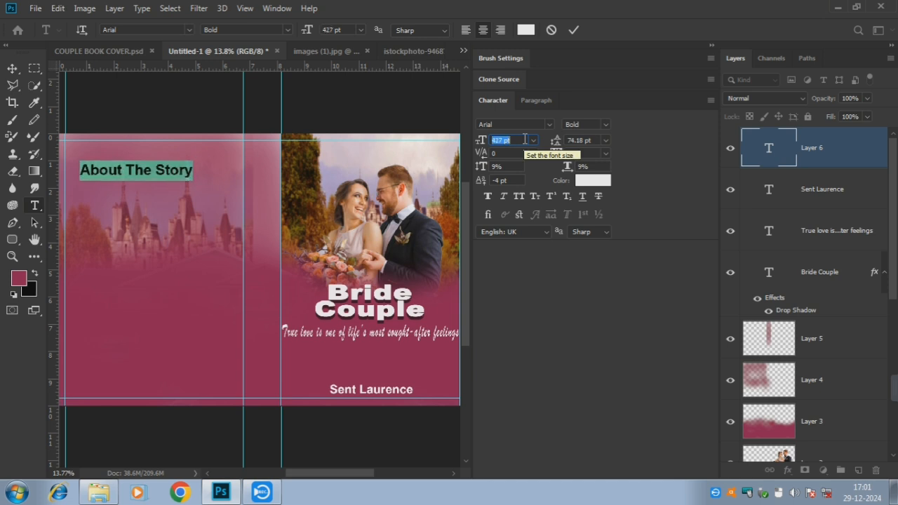
scroll(524, 139, up, 2)
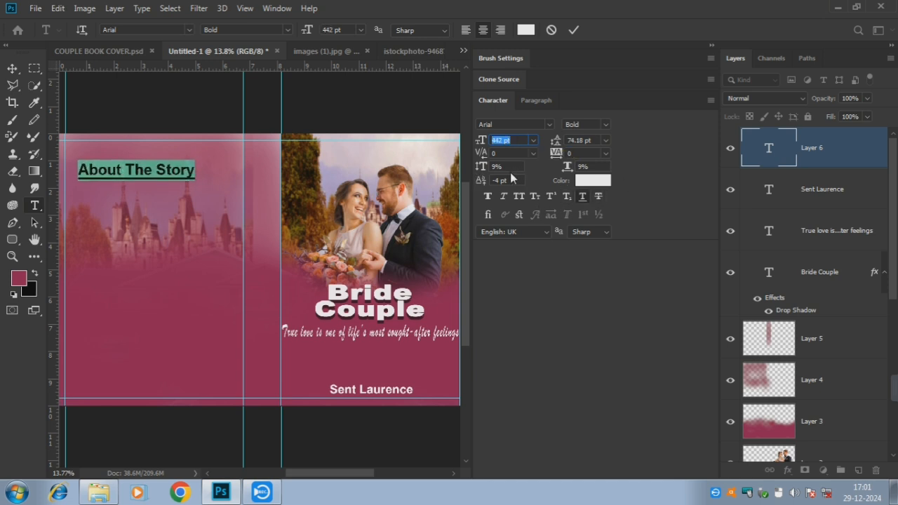
scroll(510, 167, down, 1)
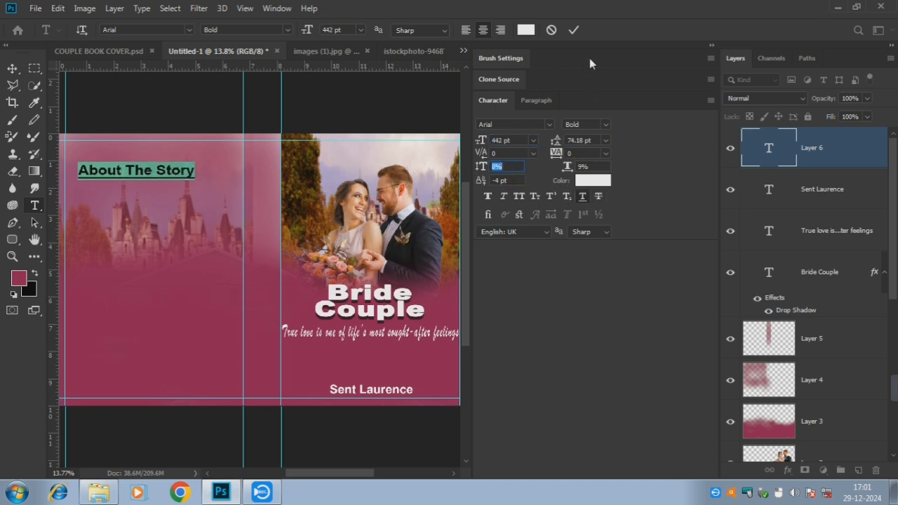
click(573, 30)
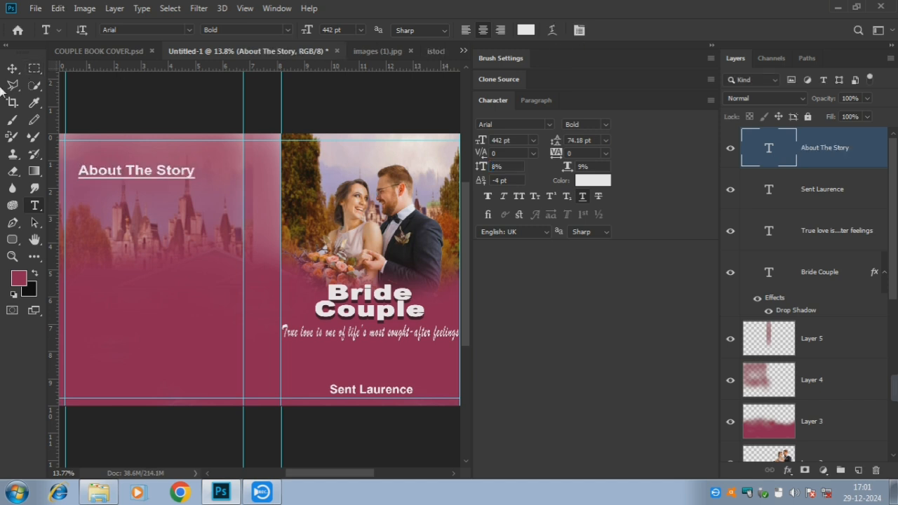
Move the About The Story heading up to the back cover's top edge
click(12, 68)
drag(126, 179, 138, 155)
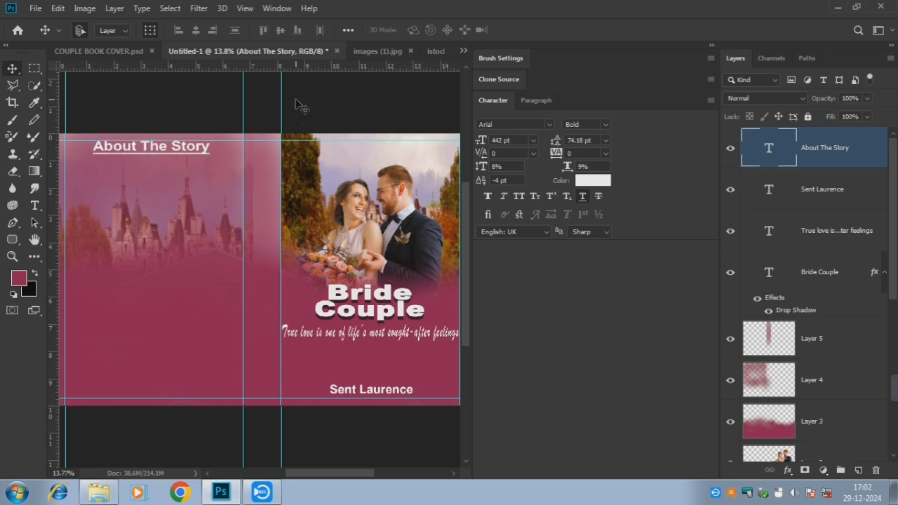
click(361, 123)
click(200, 152)
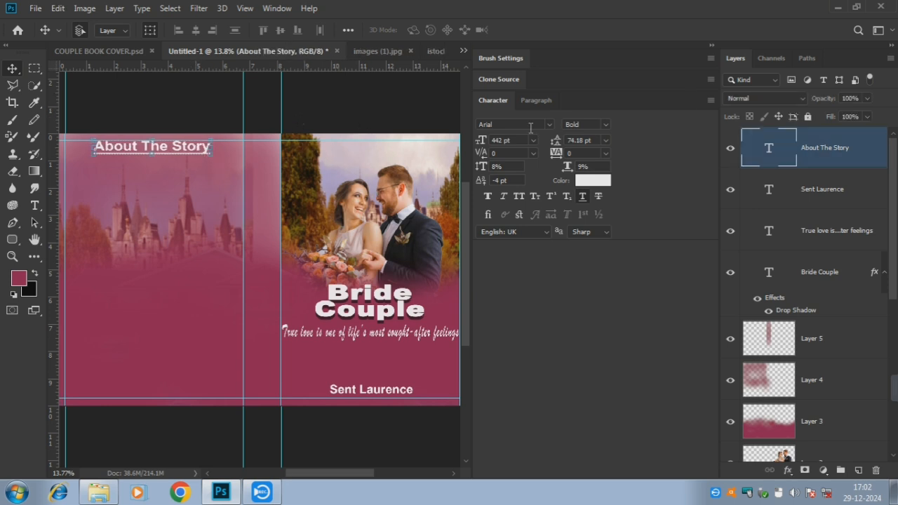
click(711, 46)
click(402, 118)
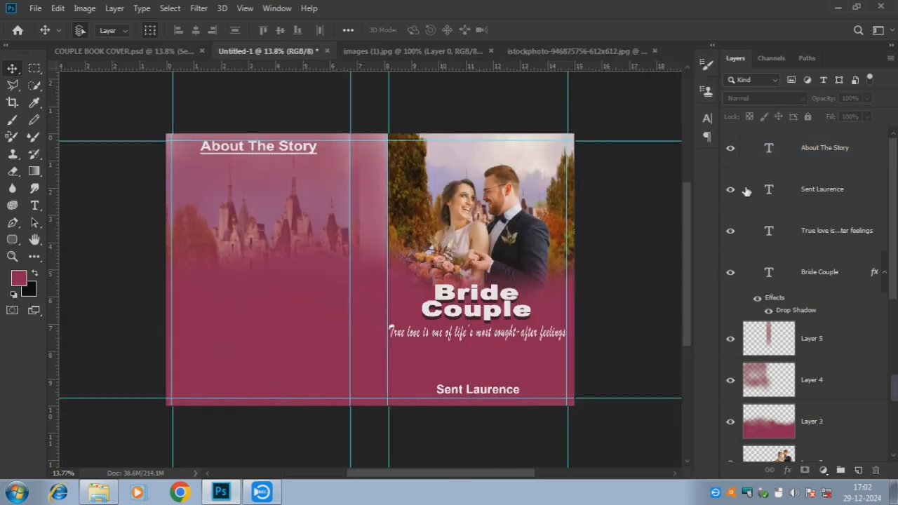
Nudge the story paragraph into place just beneath the heading
mouse_move(893, 388)
click(689, 391)
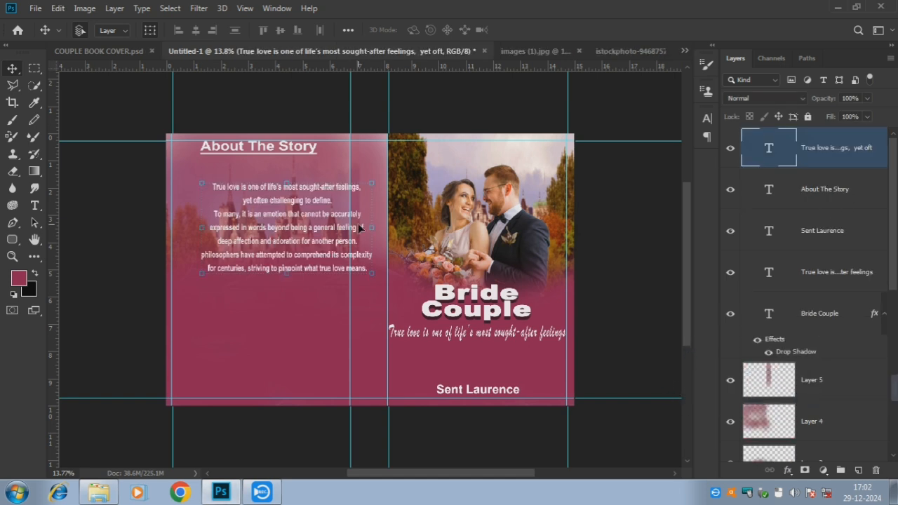
key(shift+Left)
key(shift+Left)
key(shift+Left)
key(shift+Left)
key(shift+Left)
key(shift+Left)
key(shift+Left)
key(shift+Left)
key(shift+Left)
key(shift+Left)
key(shift+Left)
key(shift+Left)
key(shift+Left)
key(shift+Left)
key(shift+Left)
key(shift+Left)
key(shift+Left)
key(shift+Left)
key(shift+Left)
key(shift+Left)
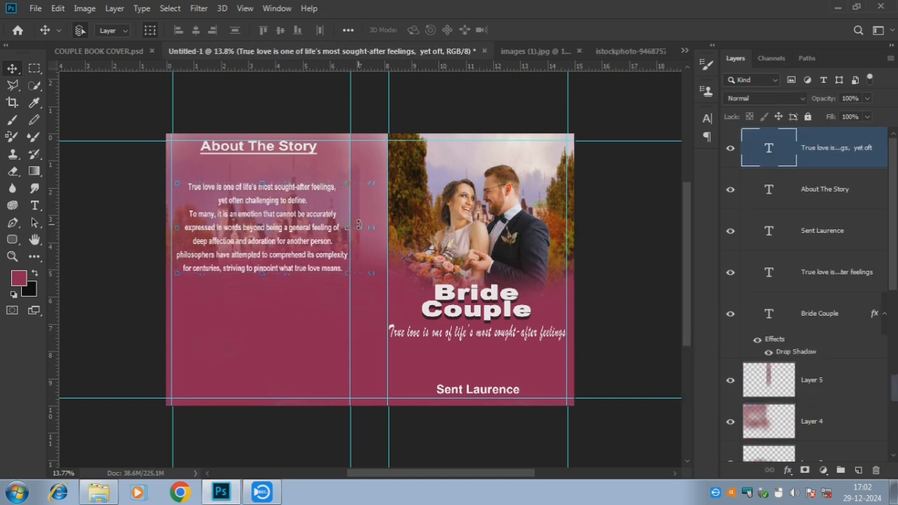
key(shift+Up)
key(shift+Up)
key(shift+Up)
key(shift+Up)
key(shift+Up)
key(shift+Up)
key(shift+Up)
key(shift+Up)
key(shift+Up)
key(shift+Up)
key(shift+Up)
key(shift+Up)
key(shift+Up)
key(shift+Up)
key(shift+Up)
key(shift+Up)
key(shift+Up)
key(shift+Up)
key(shift+Up)
key(shift+Up)
key(shift+Down)
key(shift+Down)
key(shift+Down)
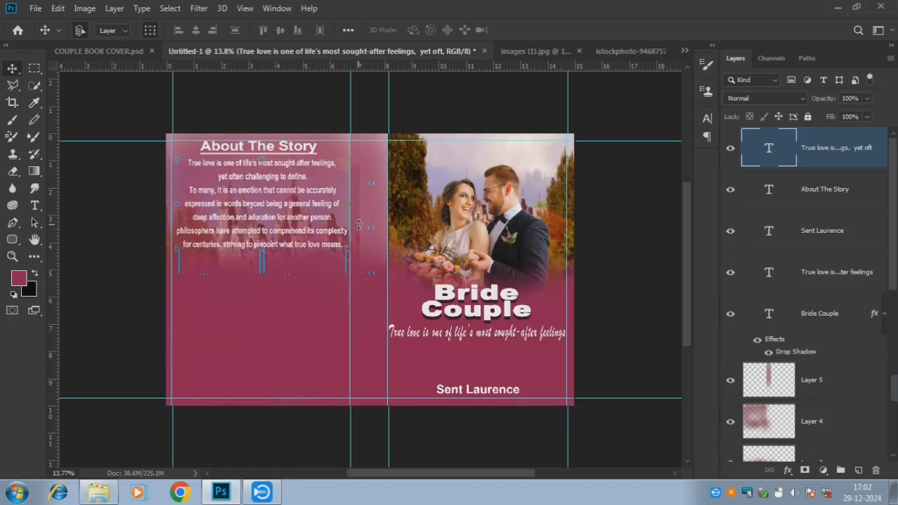
click(461, 101)
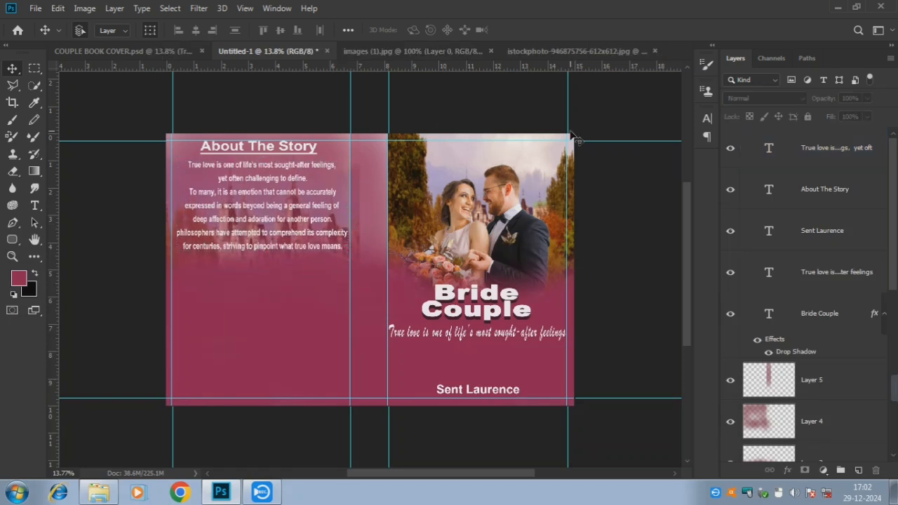
Adjust the story paragraph's character formatting and commit the edit
double_click(266, 205)
click(712, 51)
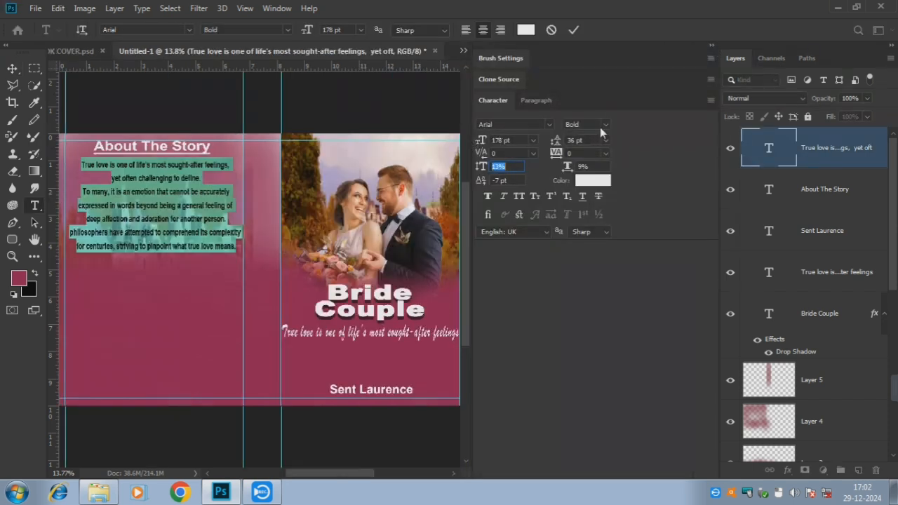
click(713, 48)
click(573, 30)
Start a new empty text box below the story paragraph
key(v)
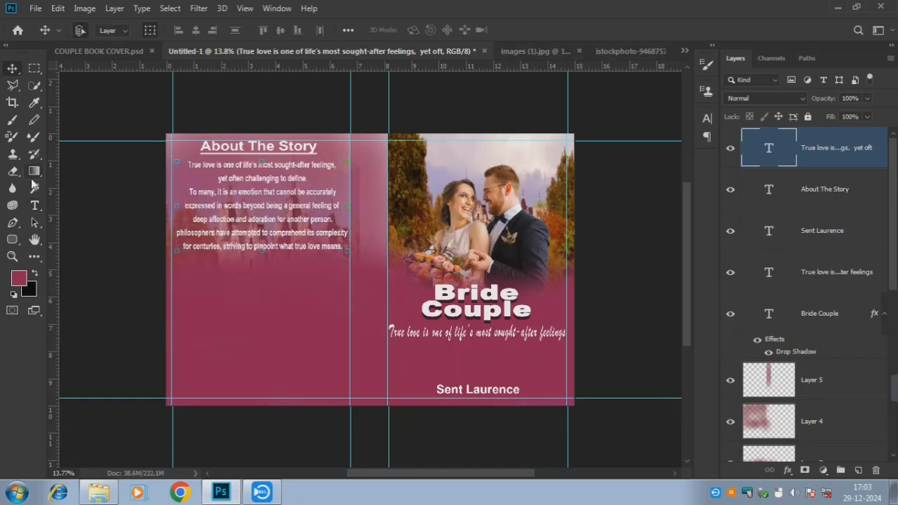
click(34, 205)
click(240, 287)
key(BackSpace)
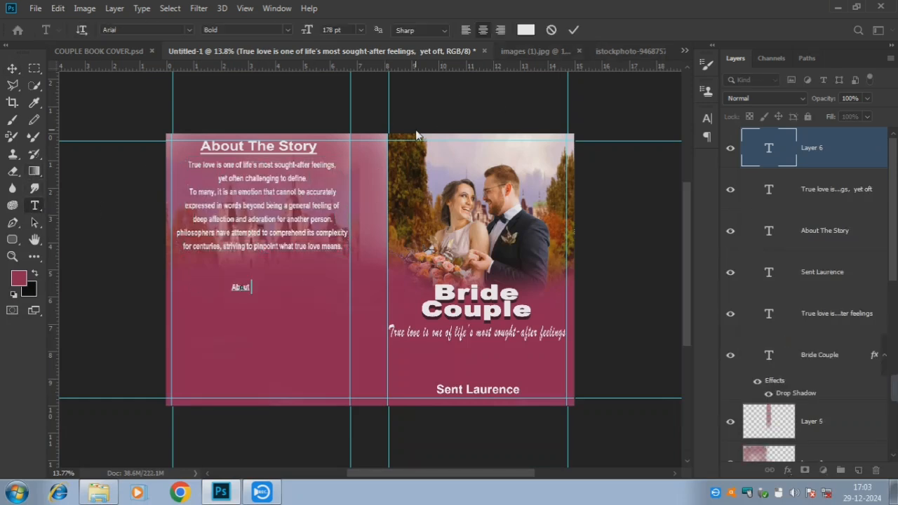
Type 'About The Author' and enlarge it to 357 pt, underlined
text(About The Author)
key(ctrl+a)
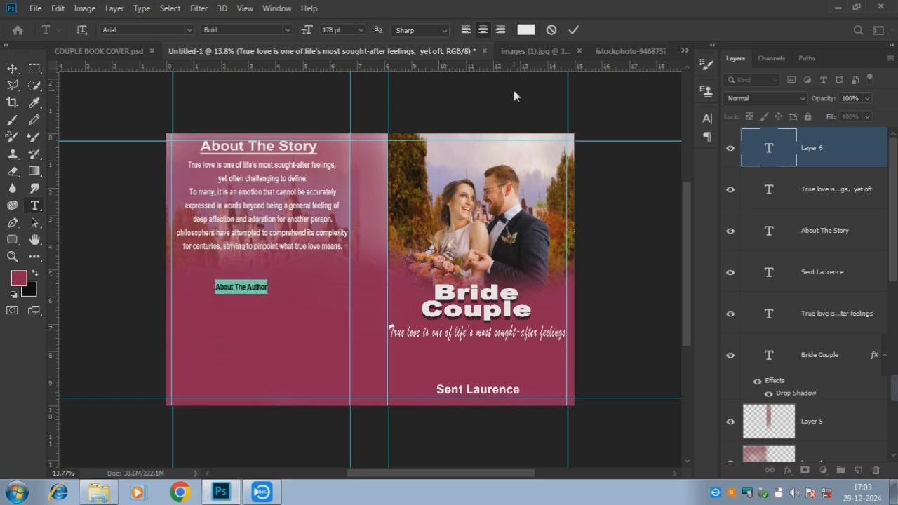
click(708, 49)
click(515, 140)
scroll(515, 140, up, 20)
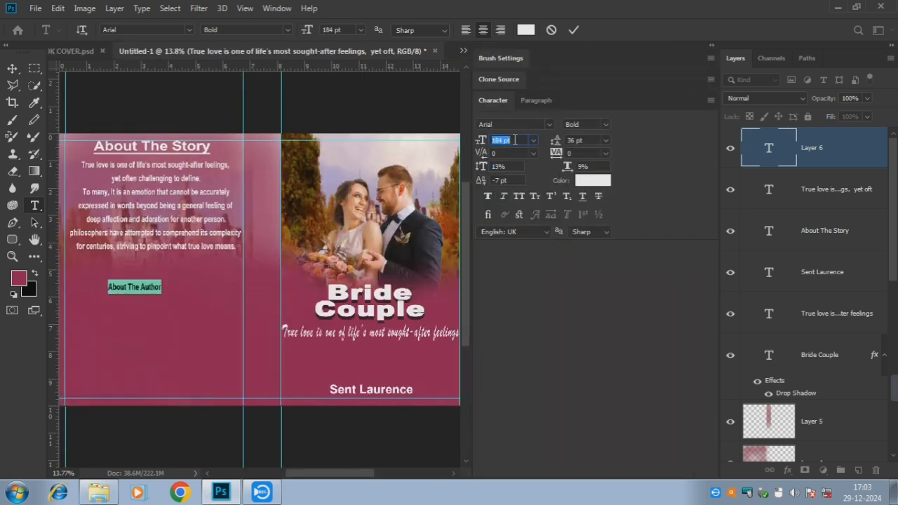
scroll(515, 140, up, 20)
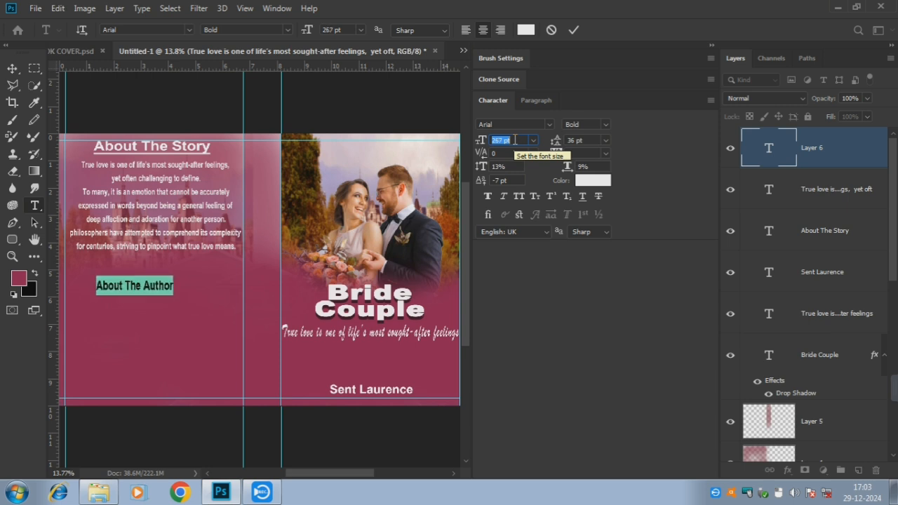
scroll(514, 140, up, 14)
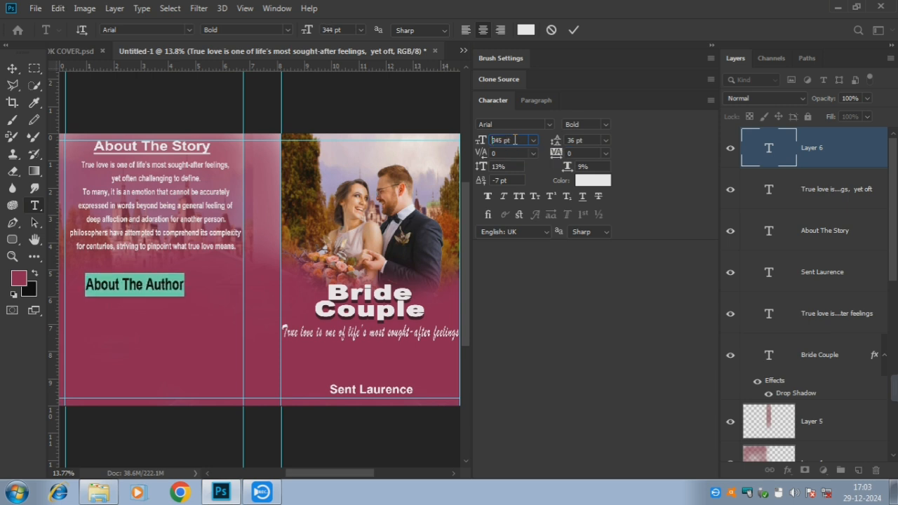
click(507, 166)
scroll(507, 166, down, 2)
scroll(508, 165, up, 1)
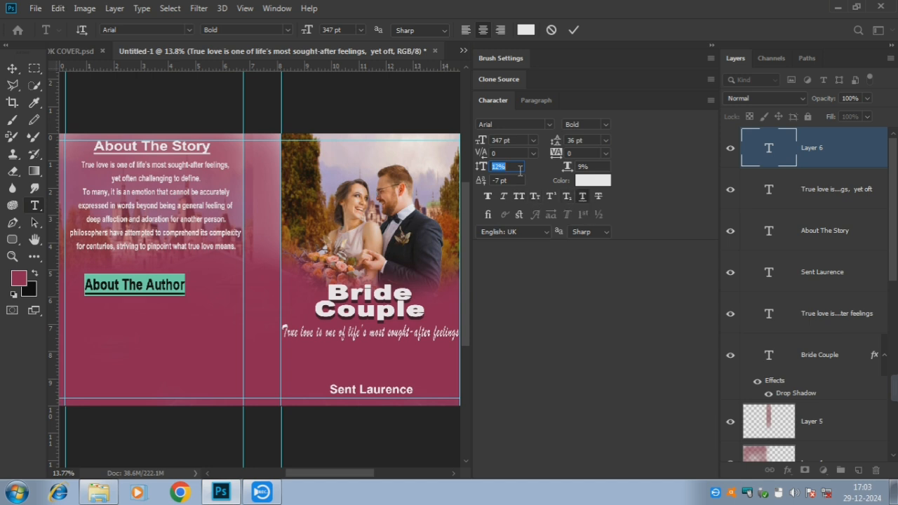
scroll(506, 167, down, 1)
click(518, 139)
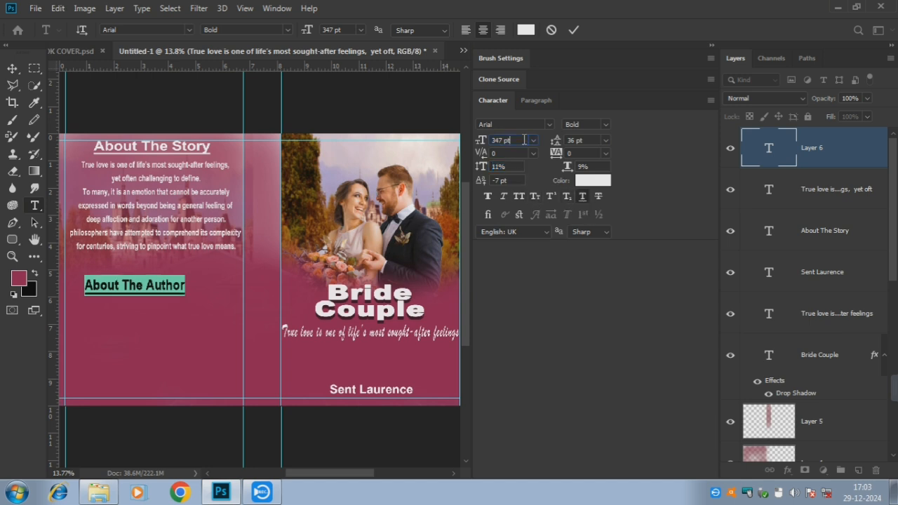
scroll(523, 140, up, 11)
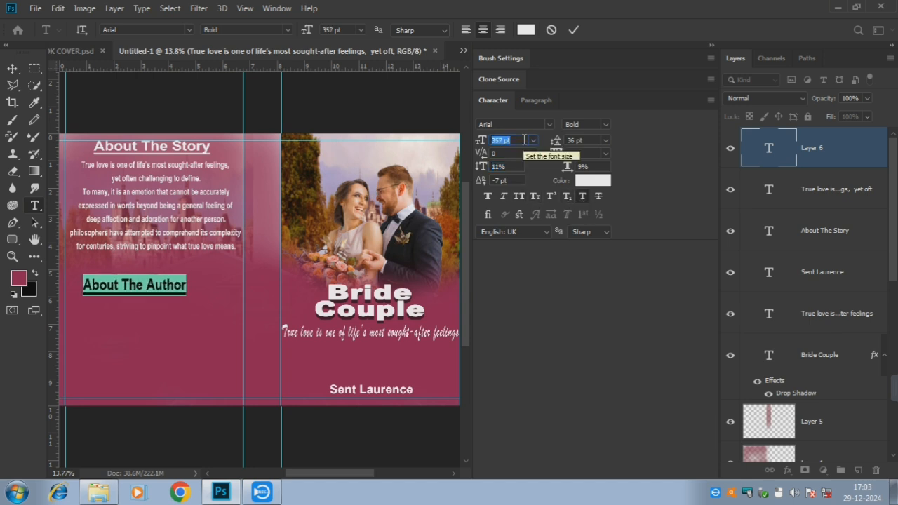
click(573, 29)
Nudge the heading up and right and reduce its vertical scale to 9%
click(12, 69)
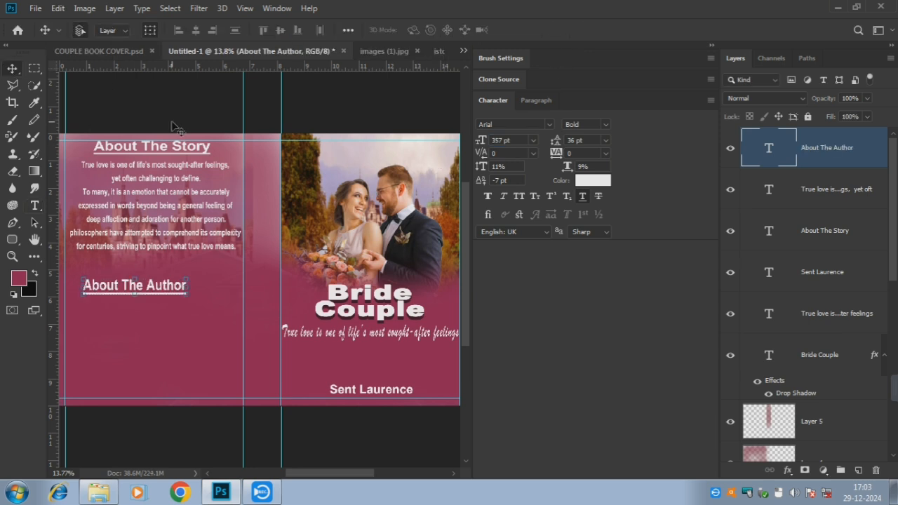
key(shift+Right)
key(shift+Right)
key(shift+Right)
key(shift+Right)
key(shift+Right)
key(shift+Right)
key(shift+Right)
key(shift+Right)
key(shift+Right)
key(shift+Right)
key(shift+Right)
key(shift+Right)
key(shift+Right)
key(shift+Right)
key(shift+Right)
key(shift+Right)
key(shift+Right)
key(shift+Right)
key(shift+Up)
key(shift+Up)
key(shift+Up)
key(shift+Up)
key(shift+Up)
key(shift+Up)
key(shift+Up)
key(shift+Up)
key(shift+Up)
key(shift+Up)
key(shift+Up)
key(shift+Up)
key(shift+Up)
key(shift+Up)
key(shift+Up)
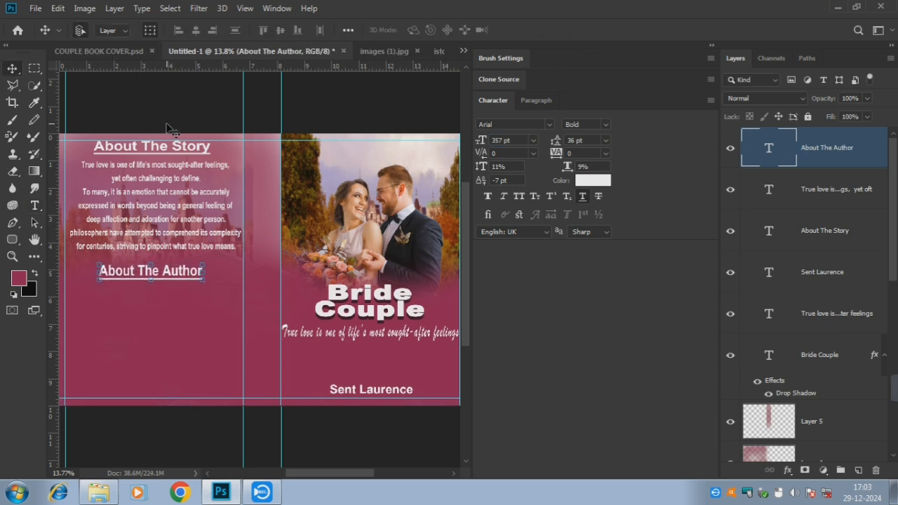
key(shift+Up)
key(shift+Up)
key(shift+Up)
key(shift+Up)
key(shift+Up)
key(shift+Up)
double_click(164, 265)
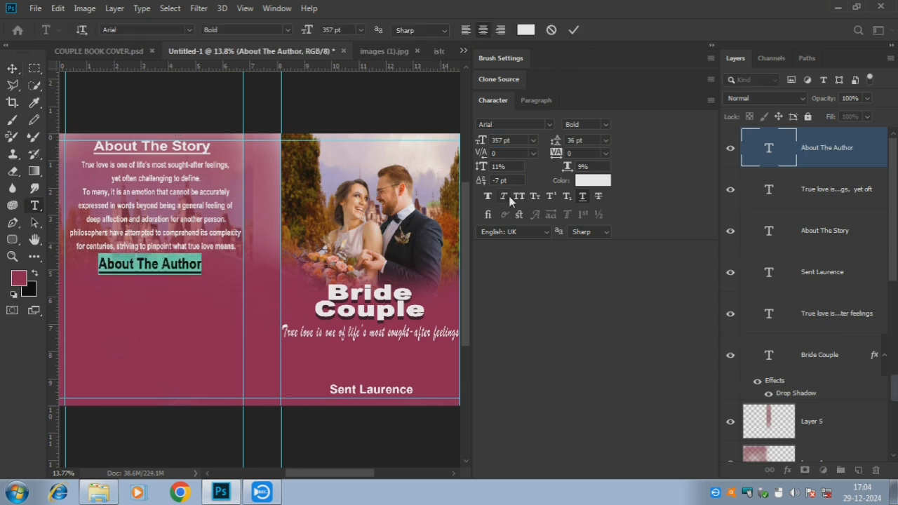
key(Down)
key(Down)
click(573, 30)
key(v)
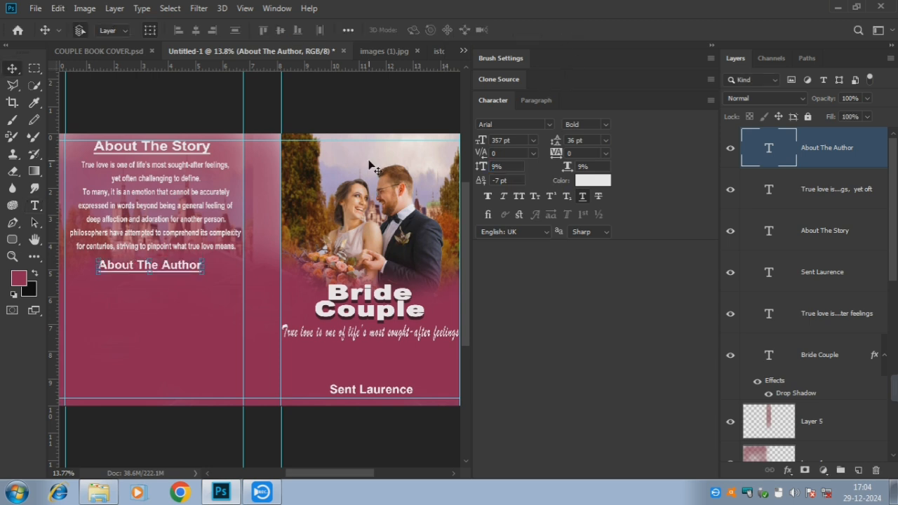
key(shift+Up)
key(shift+Up)
key(shift+Up)
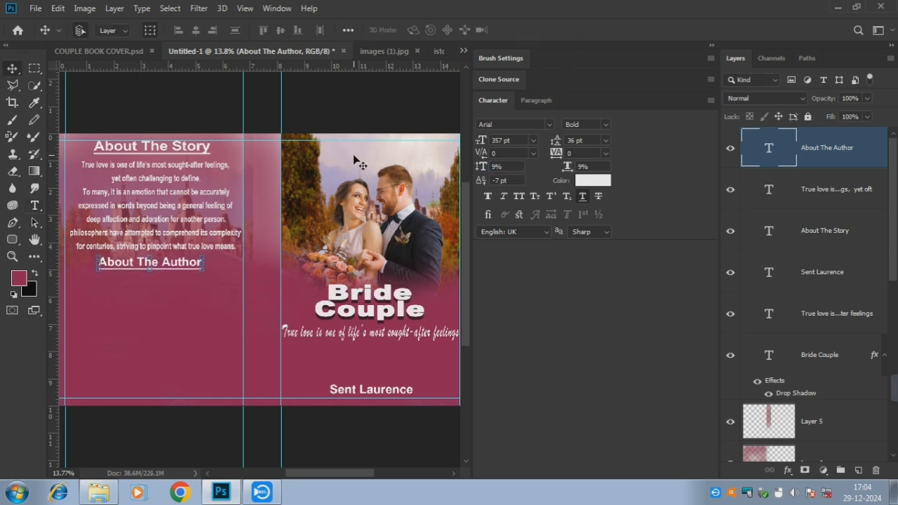
click(398, 118)
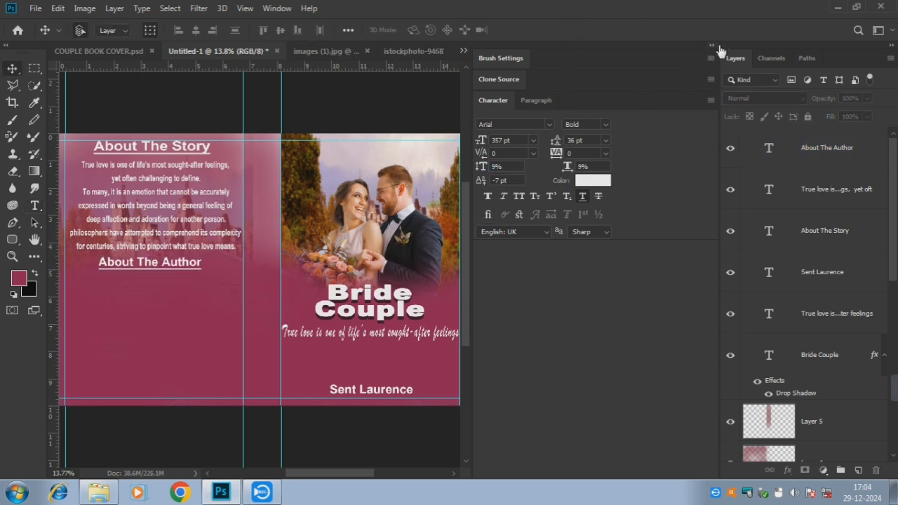
Drag the 'images (2)' portrait from the materials folder onto the back cover
click(711, 45)
click(98, 493)
click(230, 125)
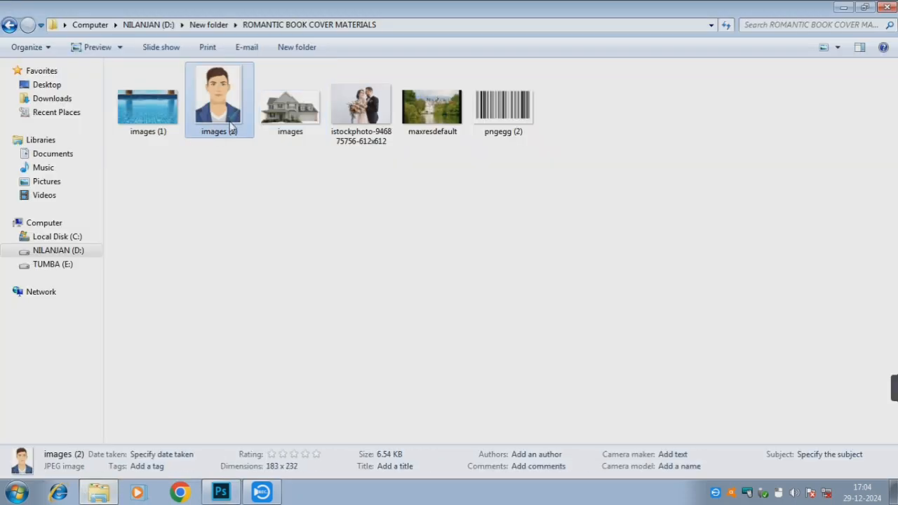
drag(217, 106, 192, 320)
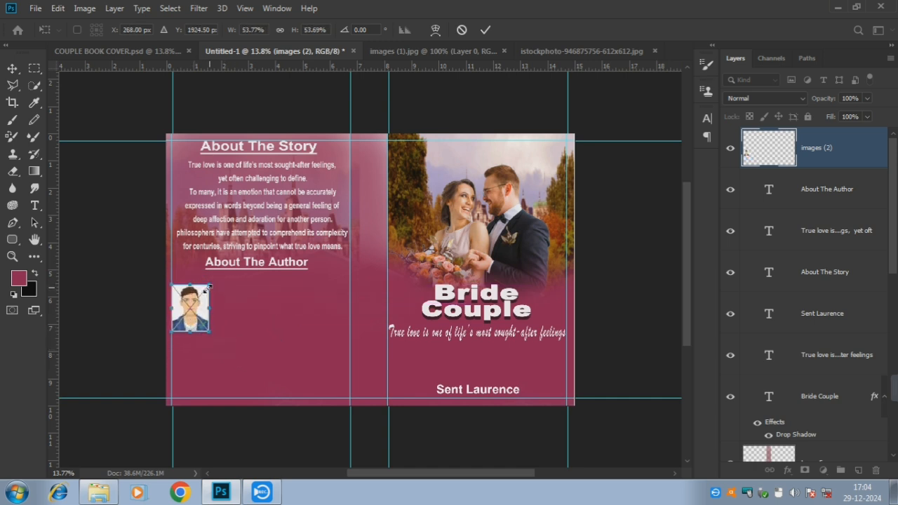
Shrink the portrait slightly, nudge it up and confirm its placement
drag(209, 284, 206, 289)
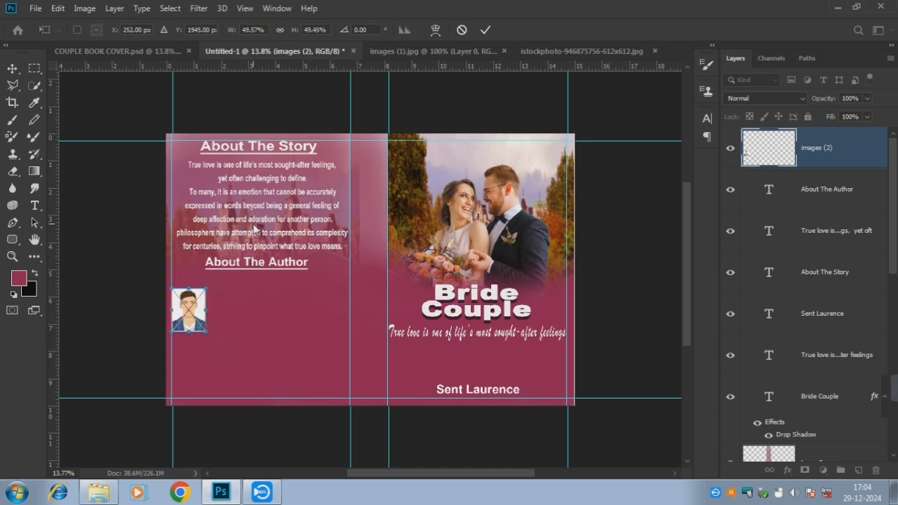
key(shift+Up)
key(shift+Up)
key(shift+Up)
key(shift+Up)
key(shift+Up)
key(shift+Up)
key(shift+Up)
key(shift+Up)
key(shift+Up)
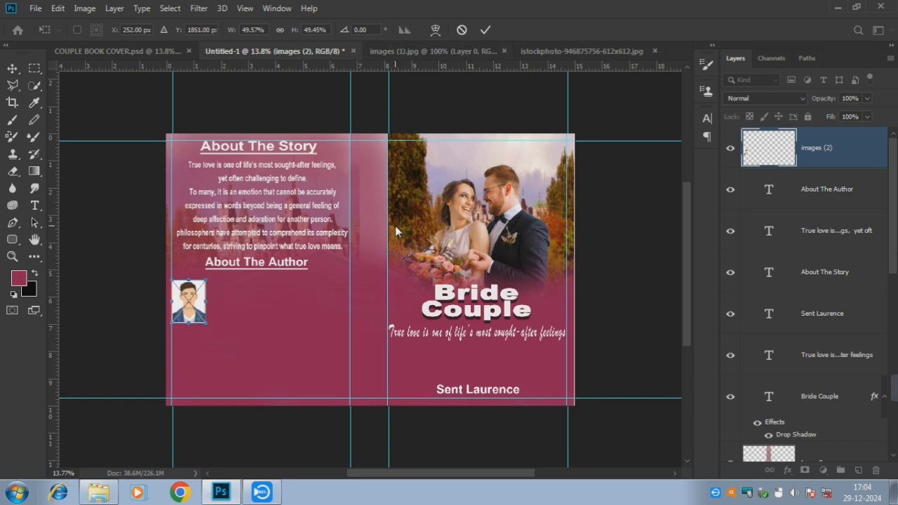
click(484, 30)
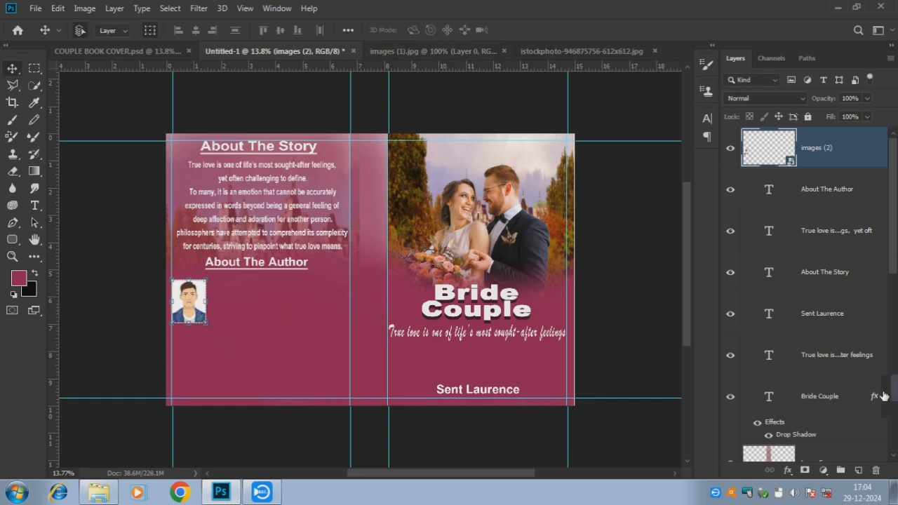
Nudge the author bio text into place beside the portrait
mouse_move(885, 393)
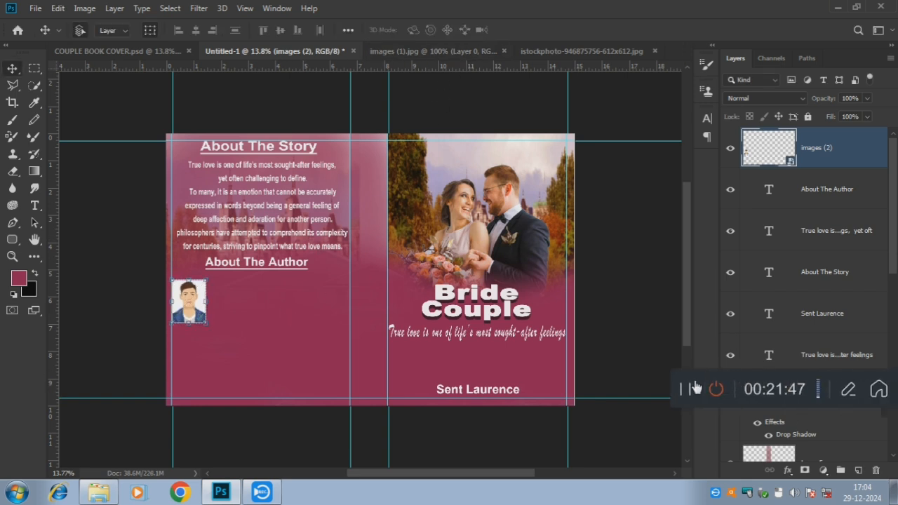
click(695, 388)
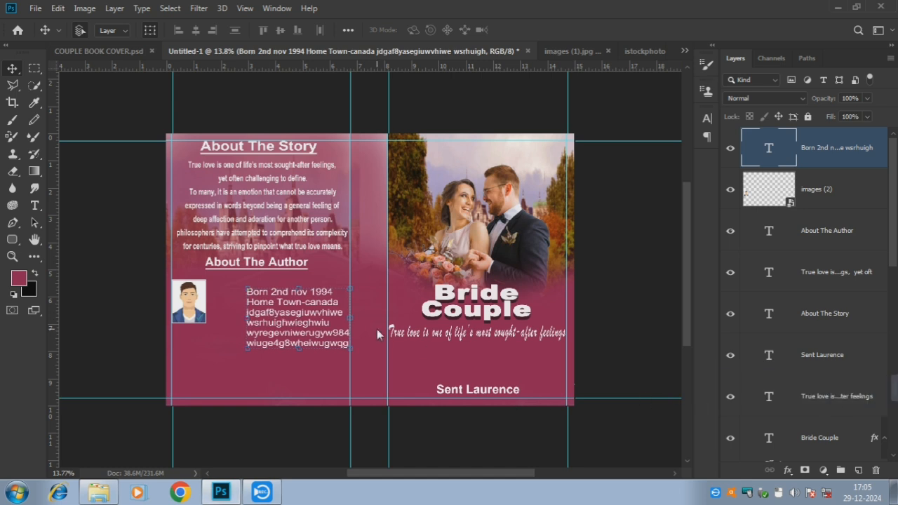
key(shift+Left)
key(shift+Left)
key(shift+Left)
key(shift+Left)
key(shift+Left)
key(shift+Left)
key(shift+Left)
key(shift+Left)
key(shift+Left)
key(shift+Left)
key(shift+Left)
key(shift+Left)
key(shift+Left)
key(shift+Left)
key(shift+Left)
key(shift+Left)
key(shift+Left)
key(shift+Left)
key(shift+Left)
key(shift+Left)
key(shift+Up)
key(shift+Up)
key(shift+Up)
key(shift+Up)
key(shift+Up)
key(shift+Up)
key(shift+Up)
key(shift+Up)
key(shift+Up)
key(shift+Up)
key(shift+Up)
key(shift+Up)
key(shift+Up)
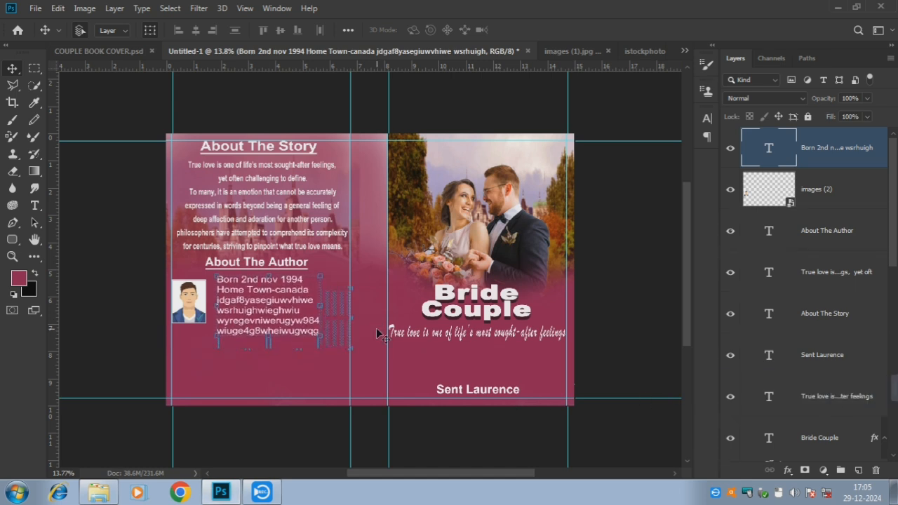
key(shift+Left)
key(shift+Left)
key(shift+Left)
key(shift+Down)
key(shift+Down)
key(shift+Down)
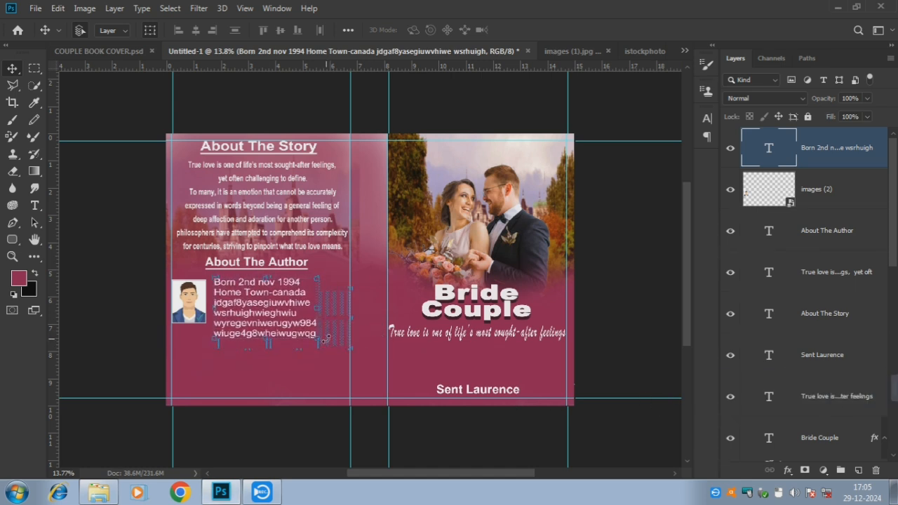
Set the author bio's font size to 302 pt
key(t)
key(Return)
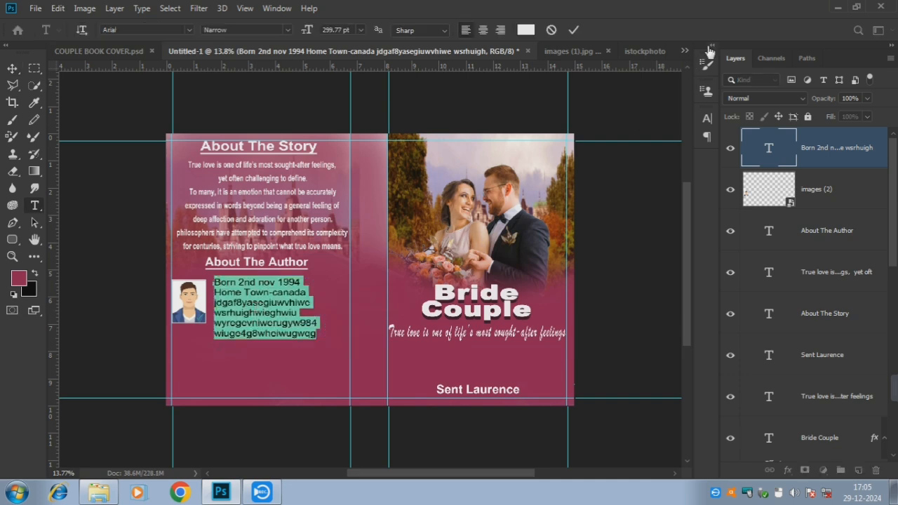
click(709, 52)
scroll(523, 139, down, 4)
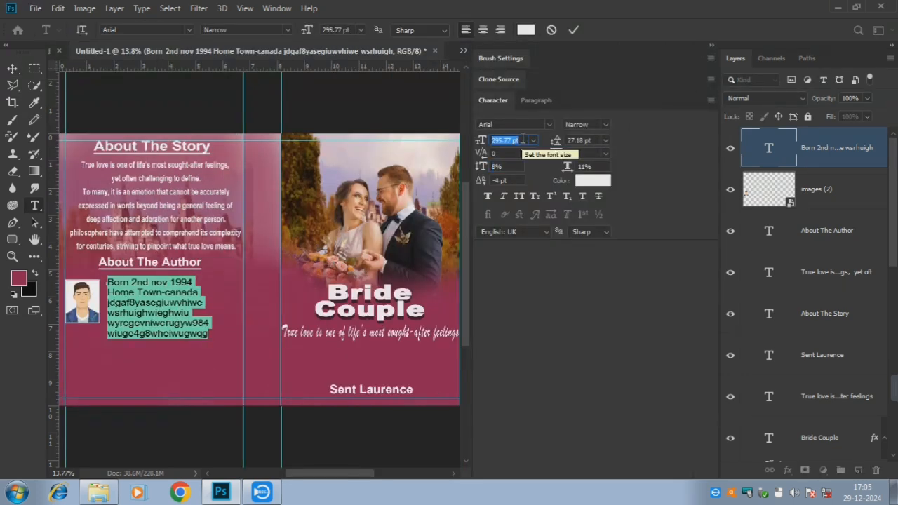
text(302)
key(Return)
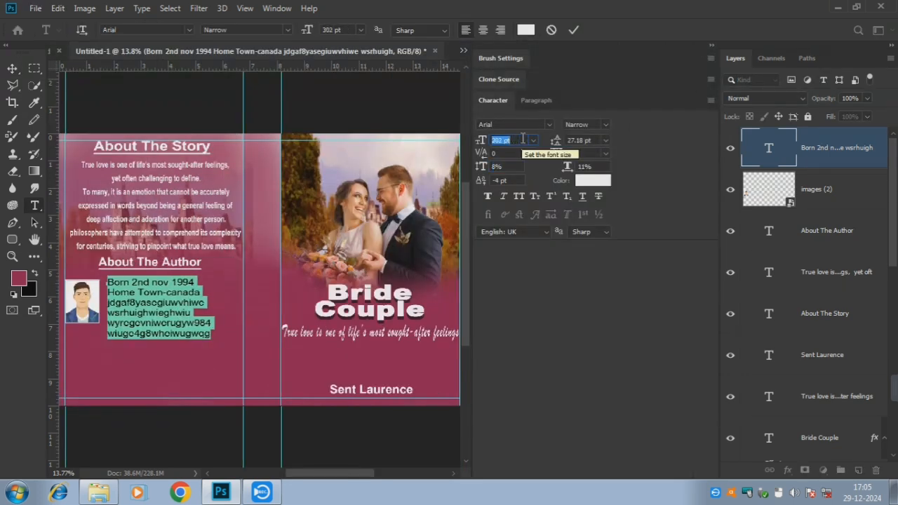
click(596, 143)
scroll(595, 142, down, 8)
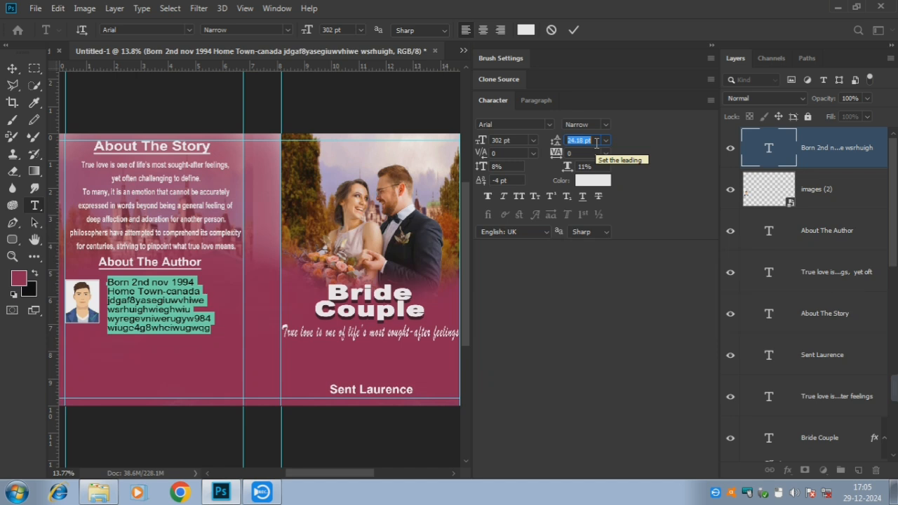
click(573, 30)
Delete the bio's extra last line and set 24 pt leading with 7% vertical scale
double_click(197, 300)
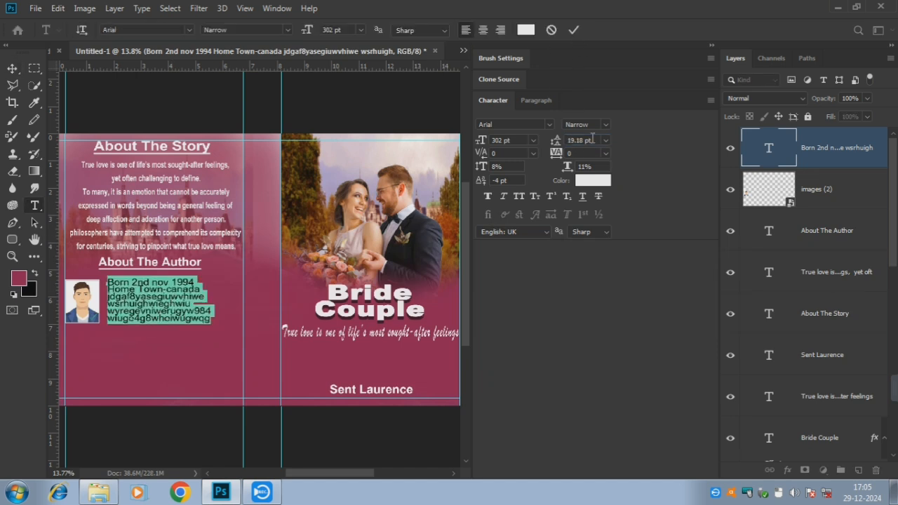
click(593, 139)
scroll(593, 140, up, 3)
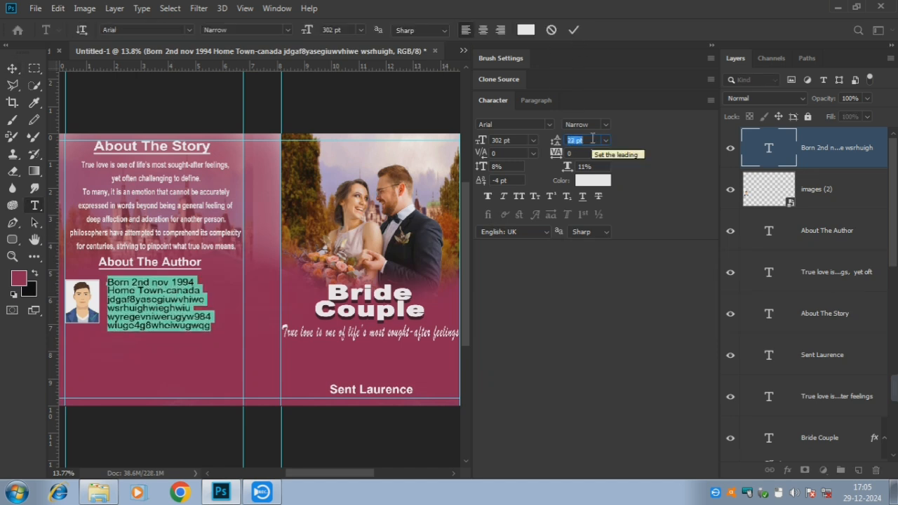
scroll(593, 140, up, 1)
click(212, 324)
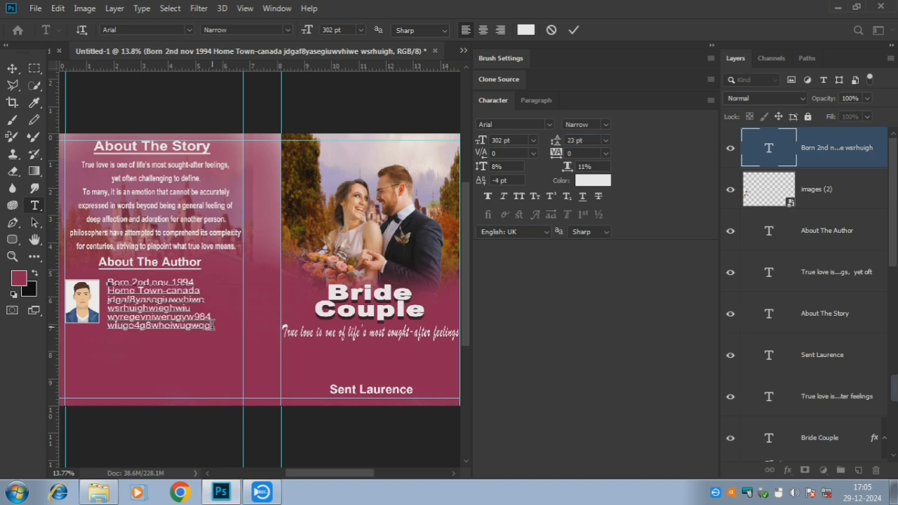
key(BackSpace)
key(BackSpace)
key(BackSpace)
key(BackSpace)
key(BackSpace)
key(BackSpace)
key(BackSpace)
key(BackSpace)
key(BackSpace)
key(BackSpace)
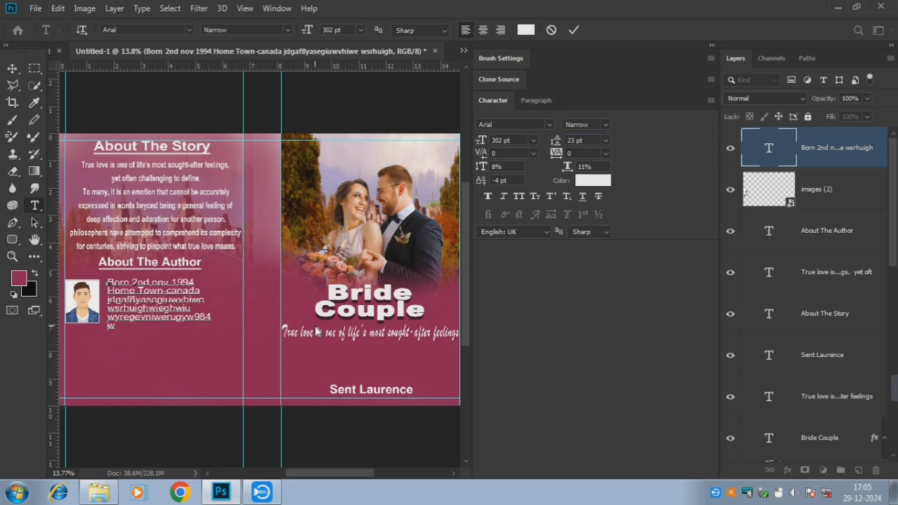
key(ctrl+a)
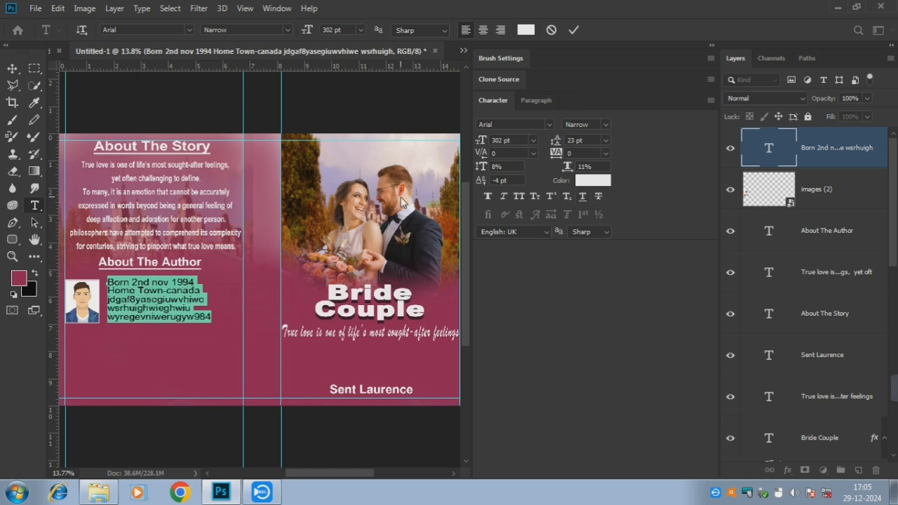
key(Up)
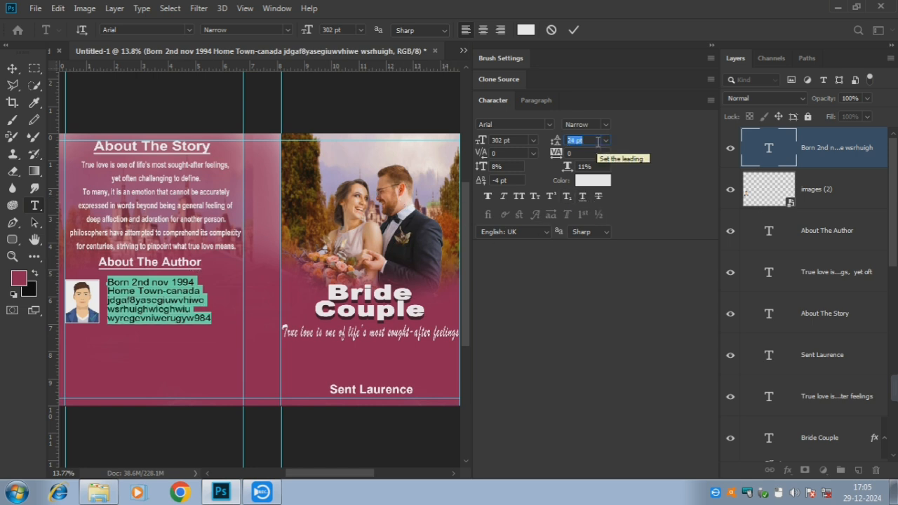
click(514, 167)
key(Down)
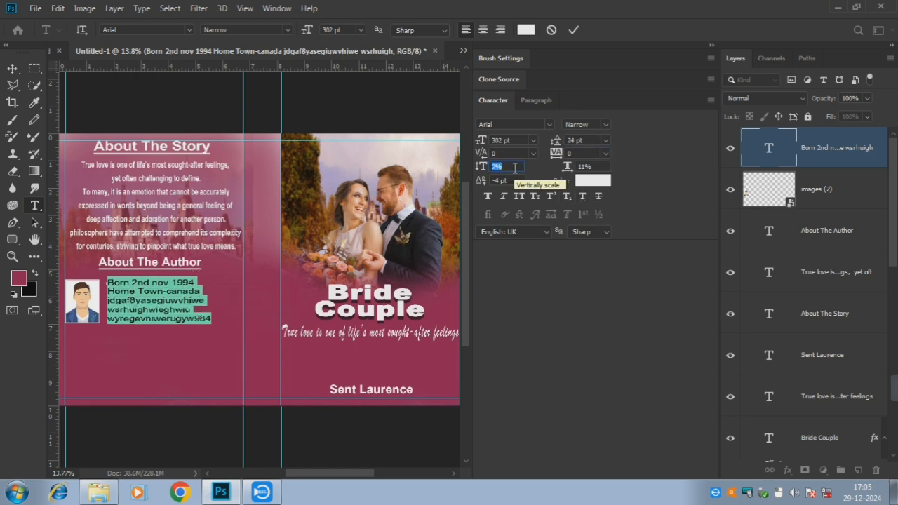
click(576, 31)
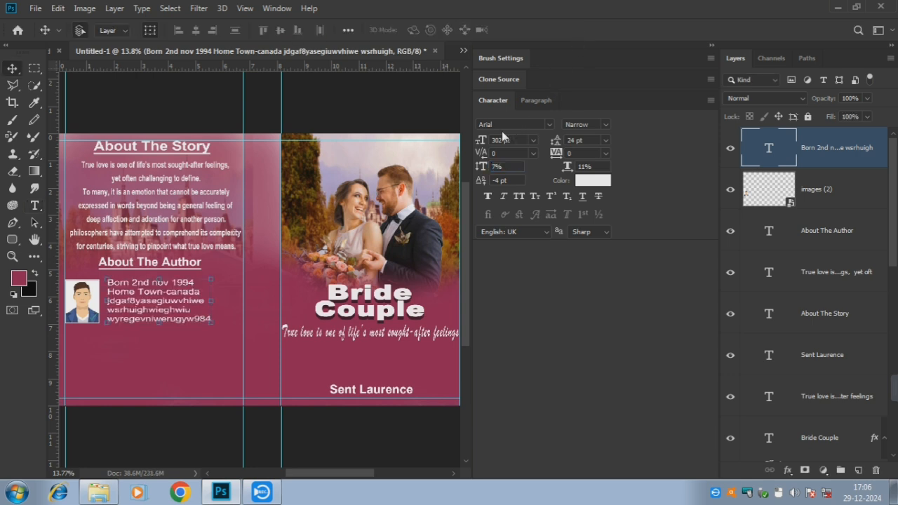
Make the author bio Faux Bold and commit it
double_click(148, 302)
click(488, 197)
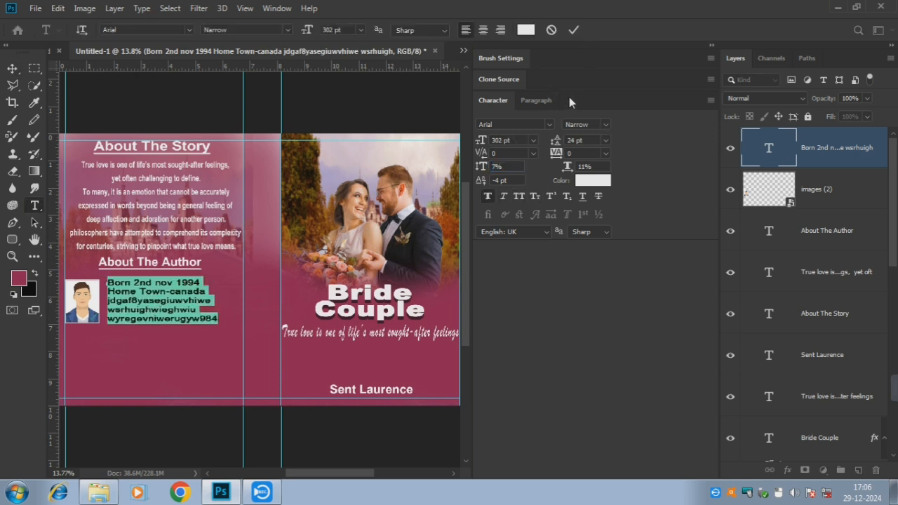
click(574, 30)
click(388, 112)
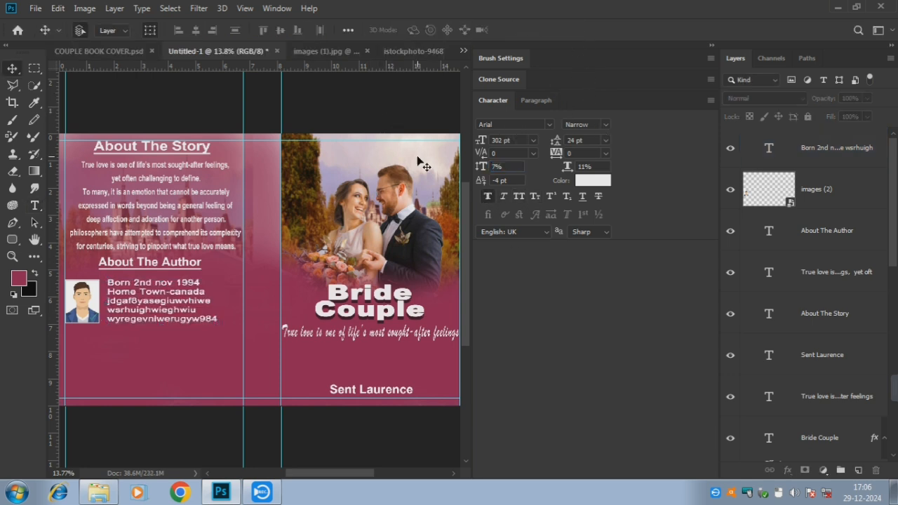
click(711, 44)
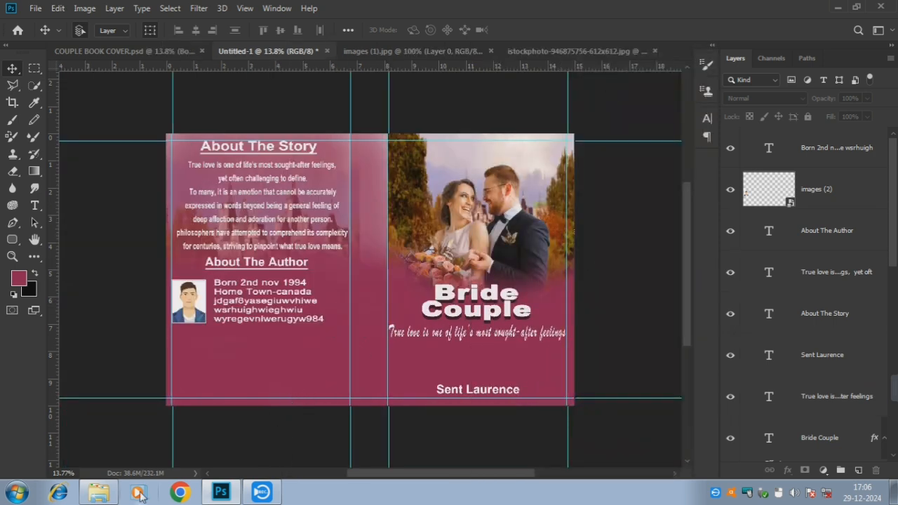
Place the pngegg barcode image into the cover and rasterize its layer
click(98, 493)
drag(513, 125, 358, 338)
key(Return)
right_click(817, 153)
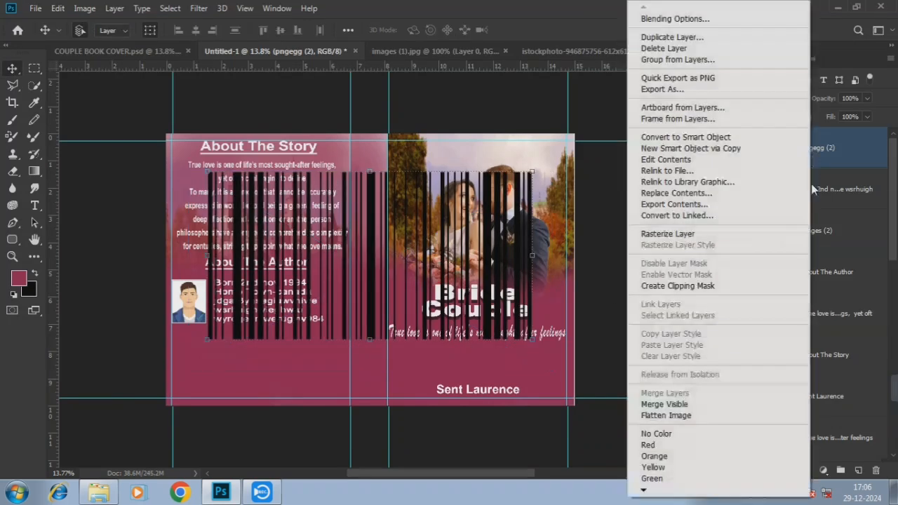
click(674, 236)
Turn the barcode stripes white using Select Pixels and a white fill
right_click(763, 143)
click(766, 178)
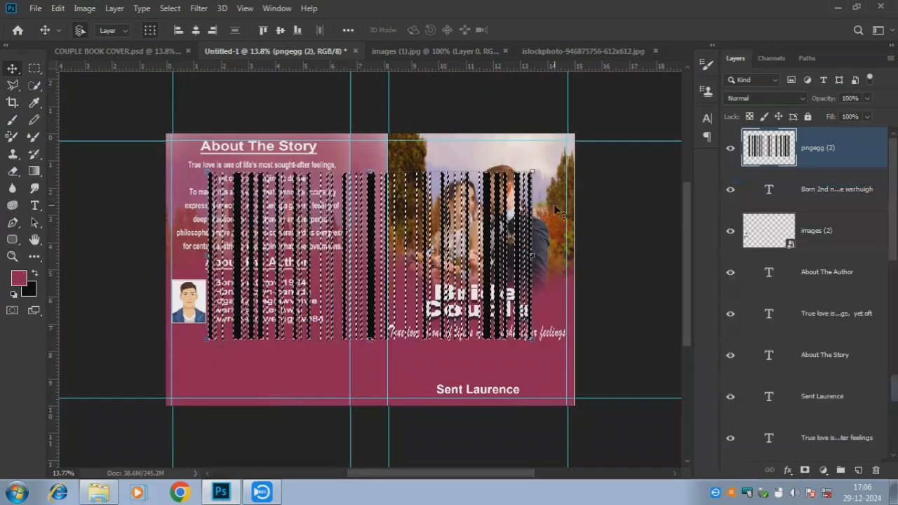
click(30, 290)
click(446, 180)
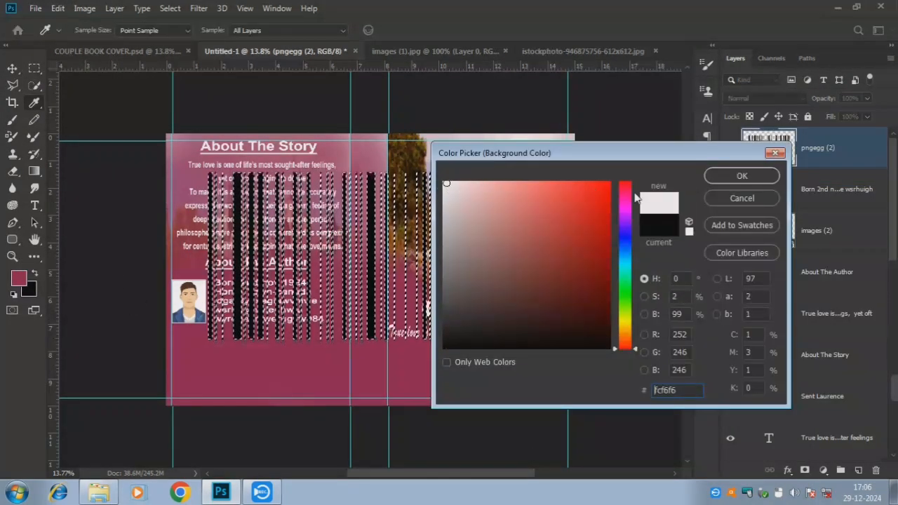
click(744, 174)
key(x)
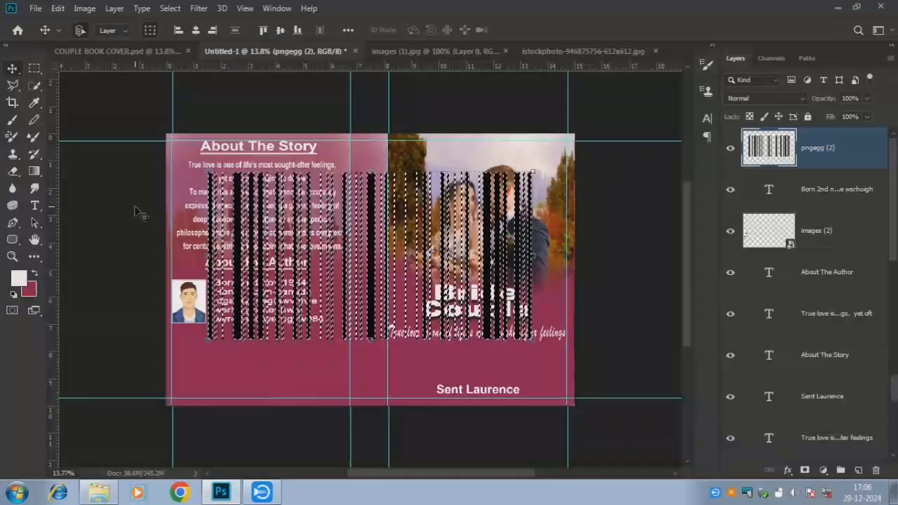
key(alt+BackSpace)
key(ctrl+d)
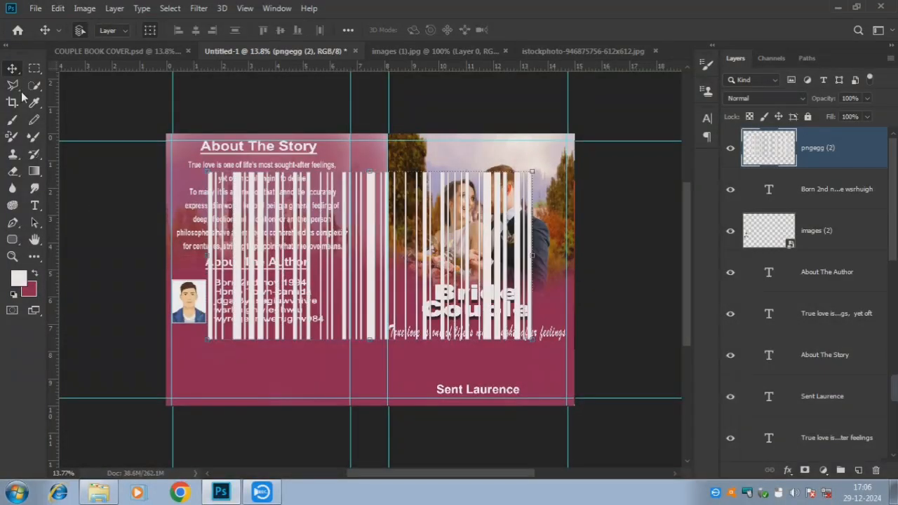
Shrink the barcode and position it near the back cover's bottom edge
drag(326, 213, 312, 260)
key(ctrl+z)
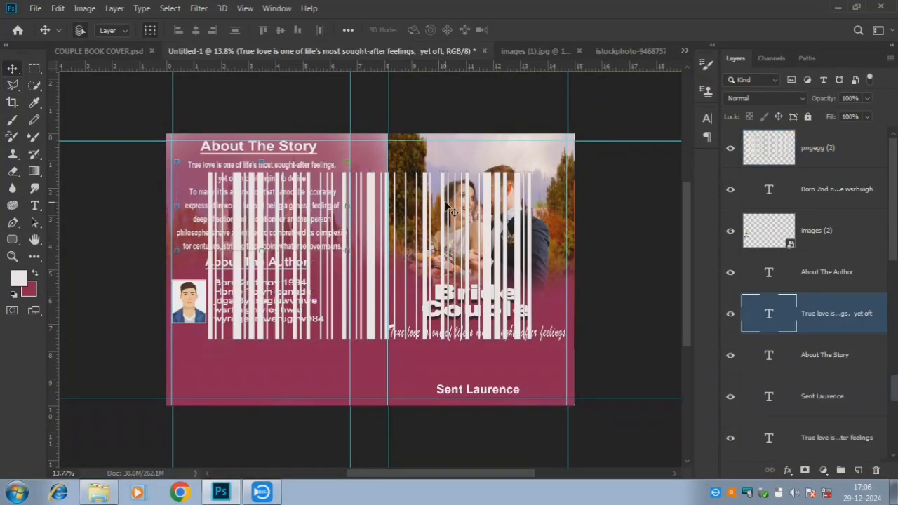
click(810, 155)
drag(531, 169, 316, 364)
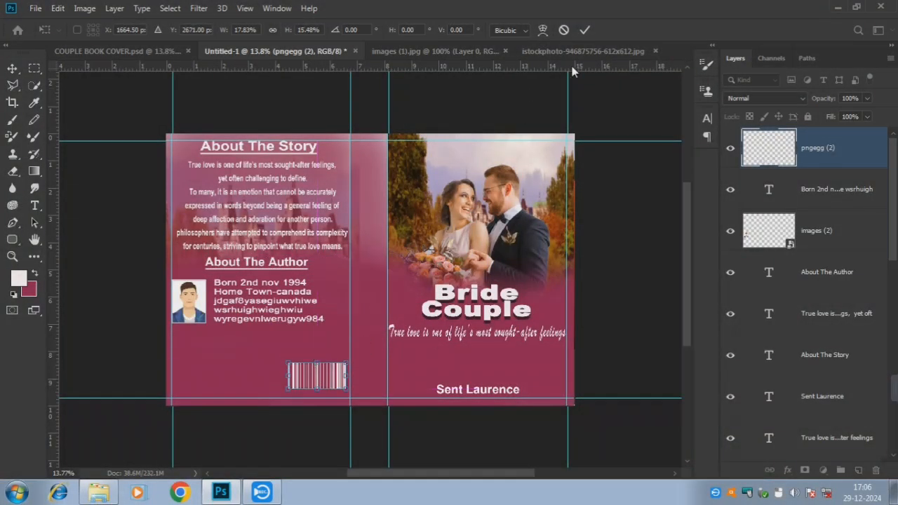
click(586, 31)
click(595, 118)
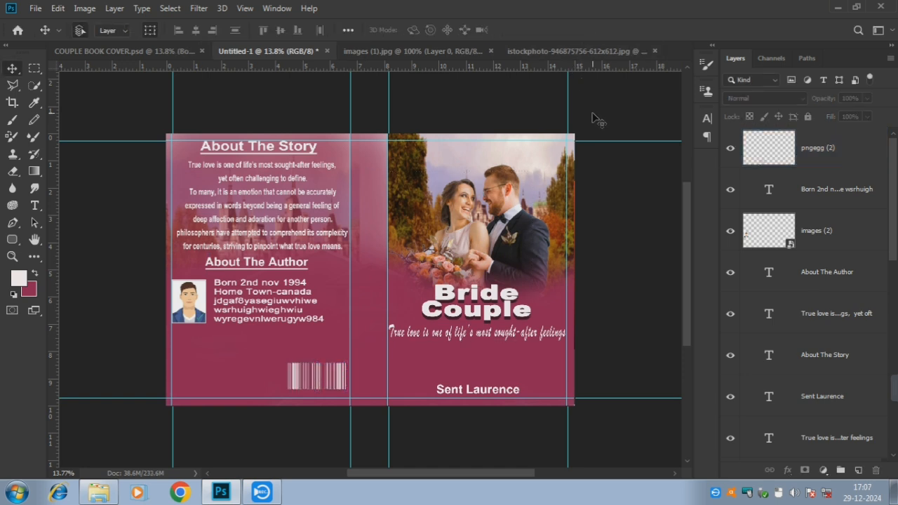
click(843, 151)
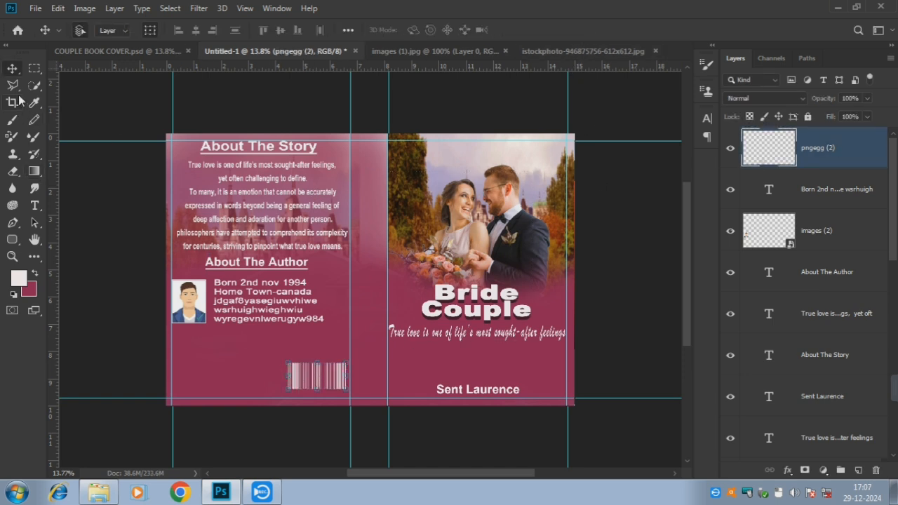
Type the price 'Rs: 400/-' as new text at the back cover's bottom left
click(33, 202)
click(204, 378)
key(BackSpace)
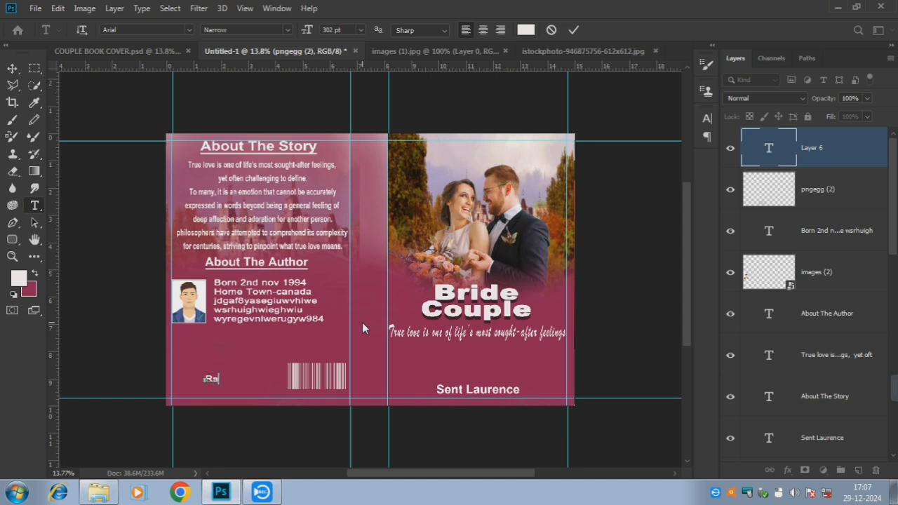
text(Rs: 400/)
key(BackSpace)
text(/-)
Enlarge the price text to 431 pt, shift it slightly left, and commit it
key(ctrl+a)
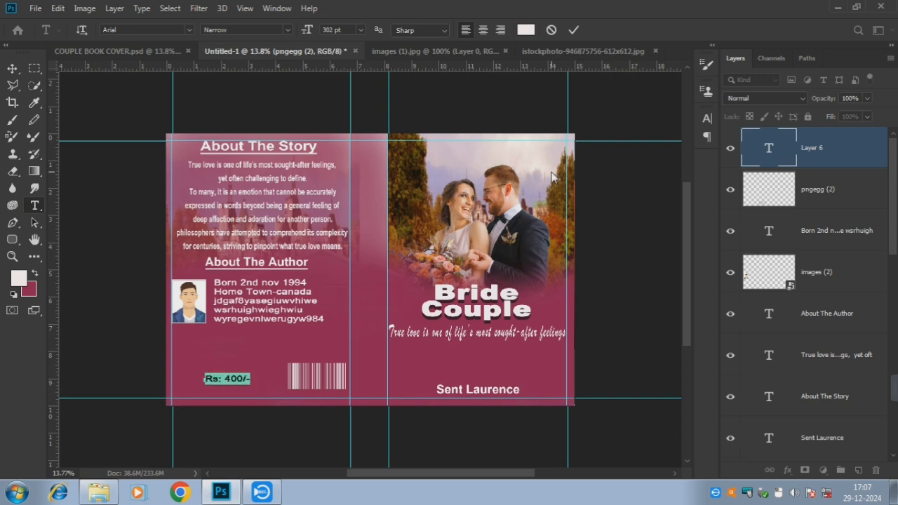
click(714, 46)
click(518, 141)
key(Up)
key(Up)
key(Up)
key(Up)
key(Up)
key(Up)
key(Up)
key(Up)
key(Up)
key(Up)
key(Up)
key(Up)
key(Up)
key(Up)
key(Up)
key(Up)
key(Up)
key(Up)
key(Up)
key(Up)
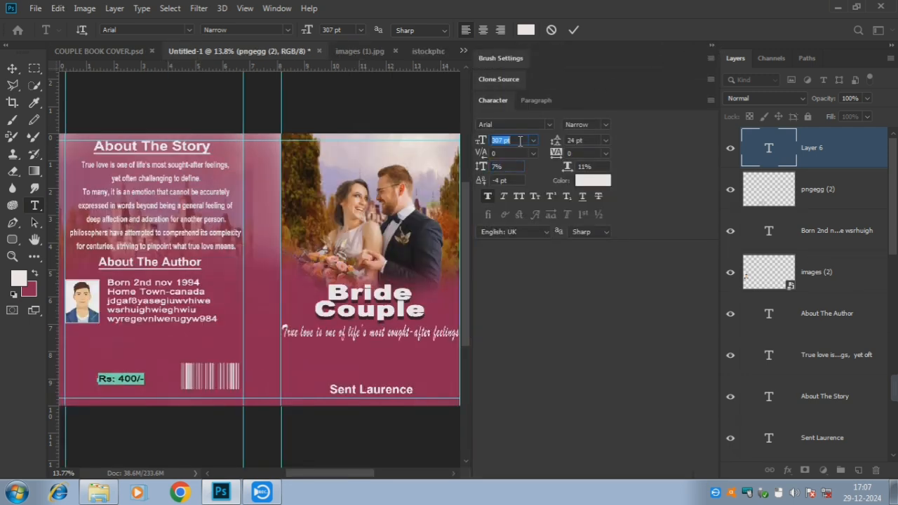
key(Up)
key(Up)
key(Up)
key(Up)
key(Up)
key(Up)
key(Up)
key(Up)
key(Up)
key(Up)
key(Up)
key(Up)
key(Up)
key(Up)
key(Up)
key(Up)
key(Up)
key(Up)
key(Up)
key(Up)
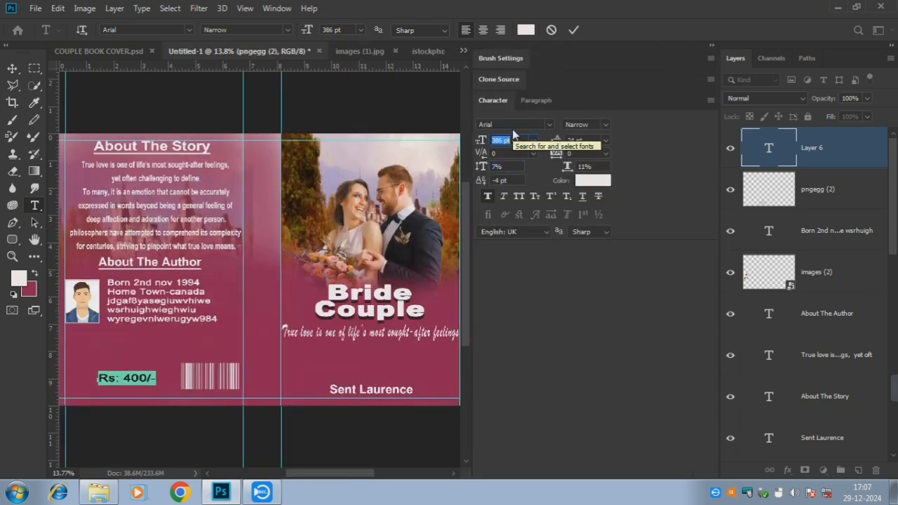
key(Up)
key(Up)
key(Up)
key(Up)
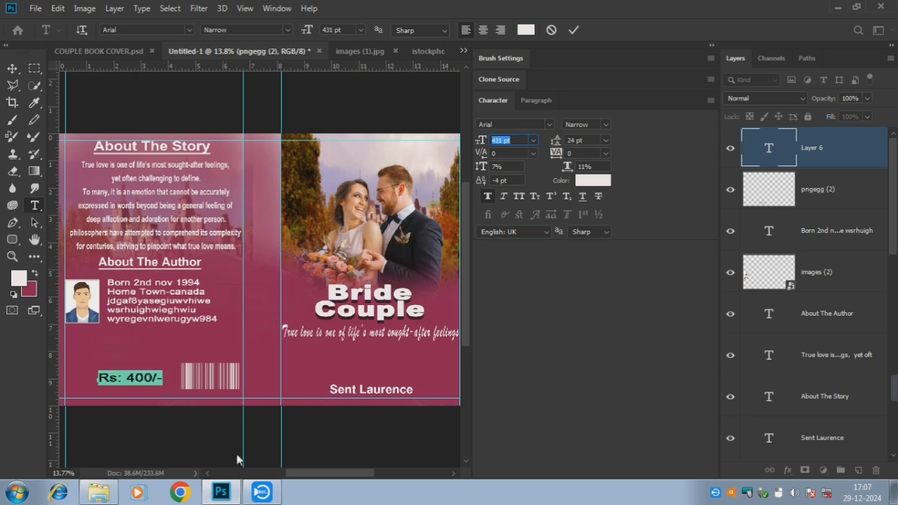
drag(141, 390, 116, 395)
click(574, 30)
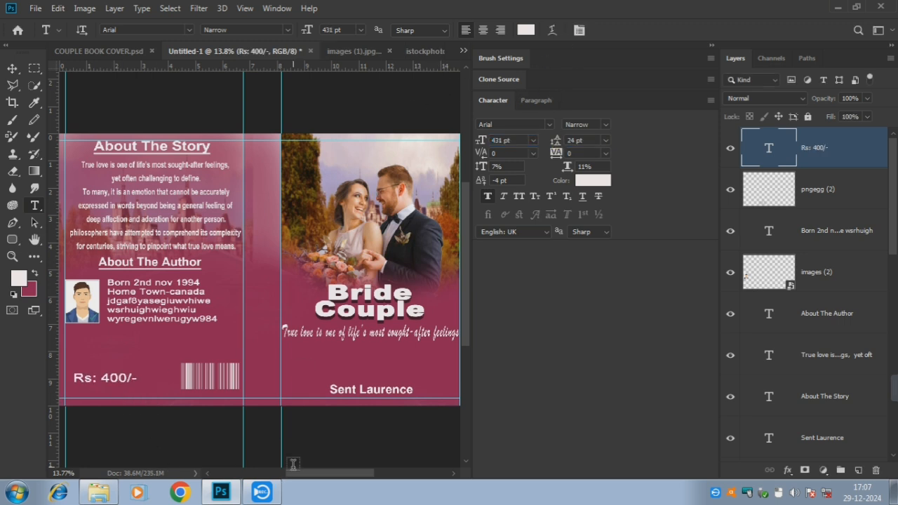
click(713, 46)
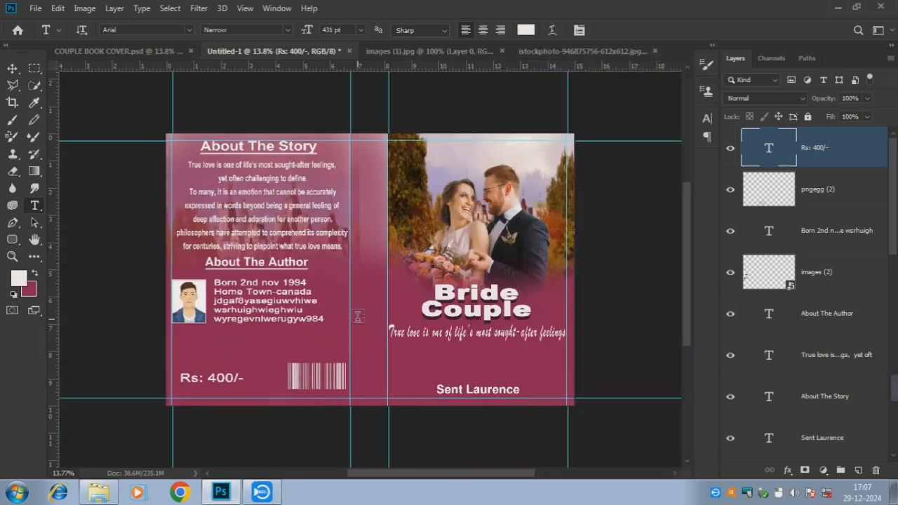
Nudge the author bio, author photo and About The Author heading slightly down
click(266, 286)
click(12, 70)
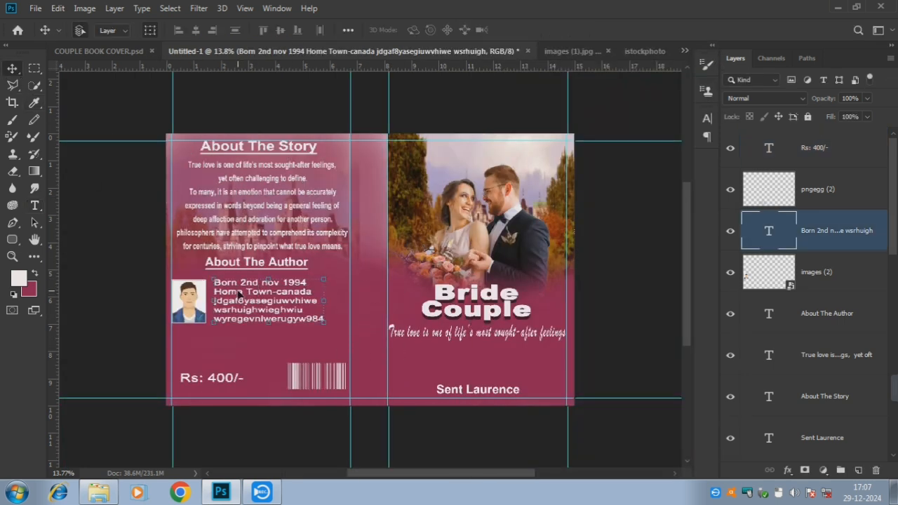
key(Down)
key(Down)
key(Down)
key(Down)
key(Down)
key(Down)
key(Down)
key(Down)
key(Down)
key(Down)
key(Down)
key(Down)
click(187, 309)
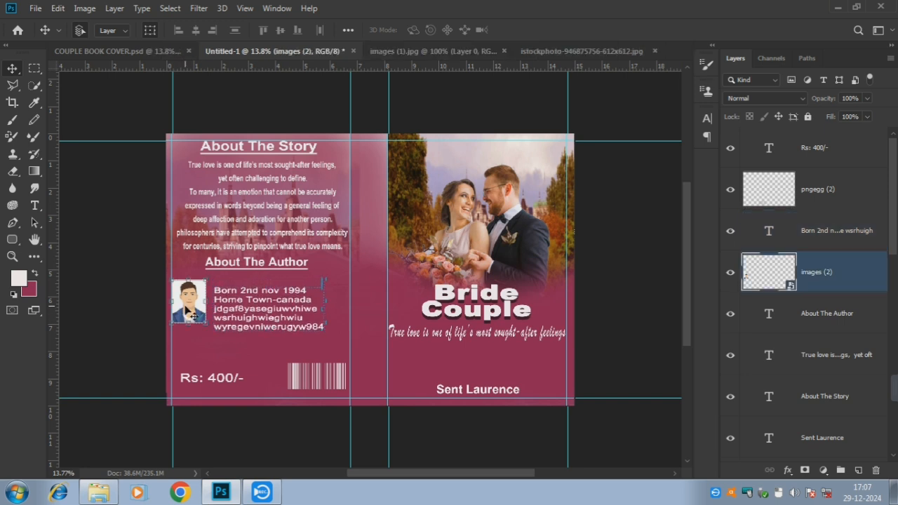
key(Down)
key(Down)
key(Down)
key(Down)
key(Down)
key(Down)
key(Down)
key(Down)
key(Down)
key(Down)
key(Down)
key(Down)
click(270, 265)
key(Down)
key(Down)
key(Down)
key(Down)
key(Down)
key(Down)
key(Down)
key(Down)
key(Down)
key(Down)
key(Down)
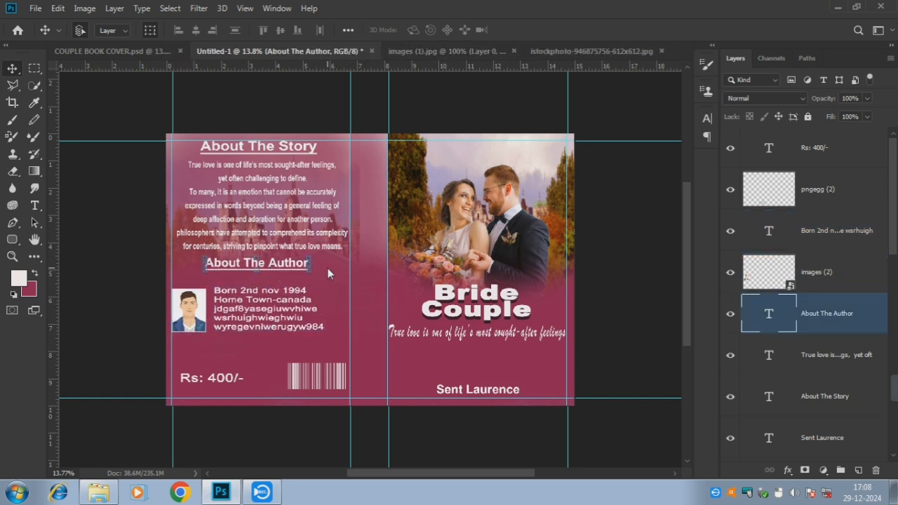
key(Down)
key(Down)
key(Down)
key(Down)
key(Down)
key(Up)
key(Up)
key(Up)
key(Up)
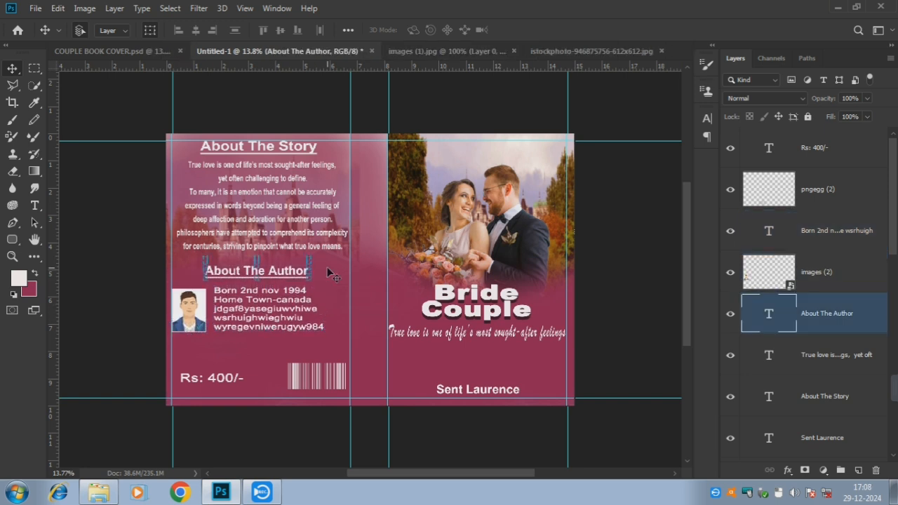
click(328, 103)
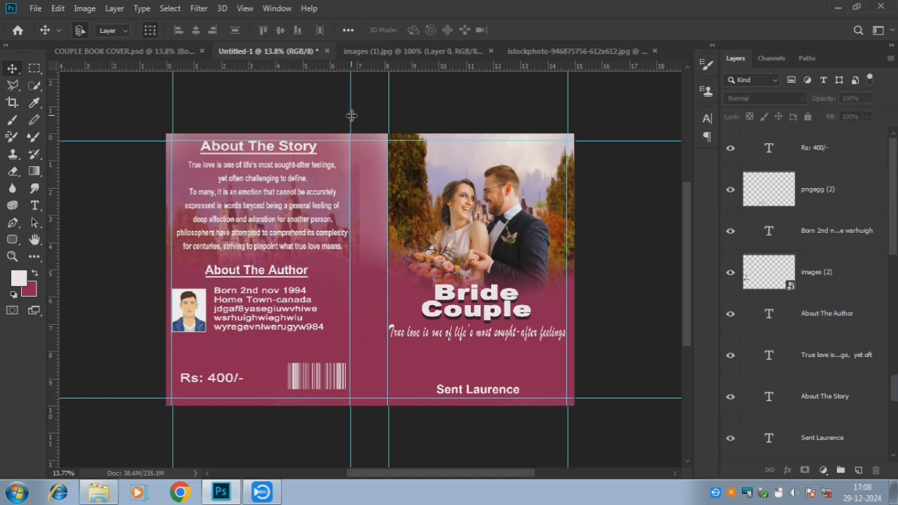
Duplicate the Bride Couple title, rotate the copy 90° and place it vertically near the spine's top
click(508, 295)
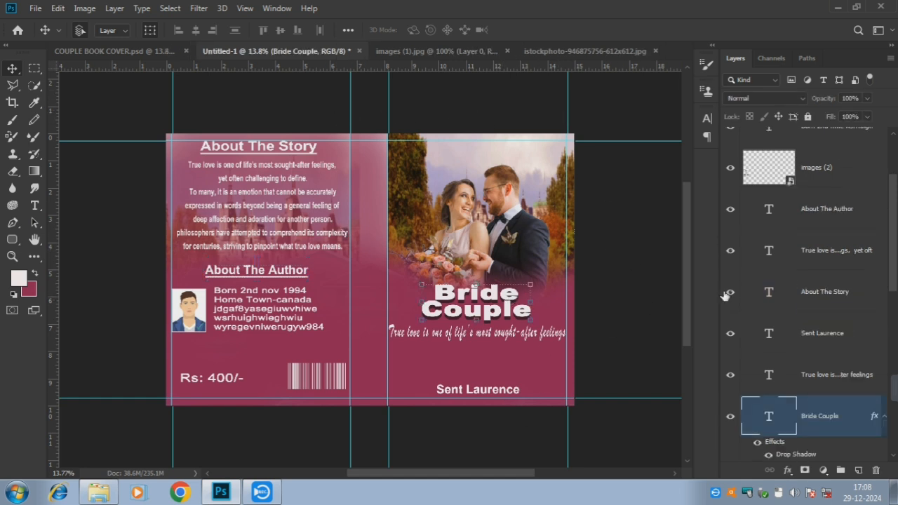
key(ctrl+j)
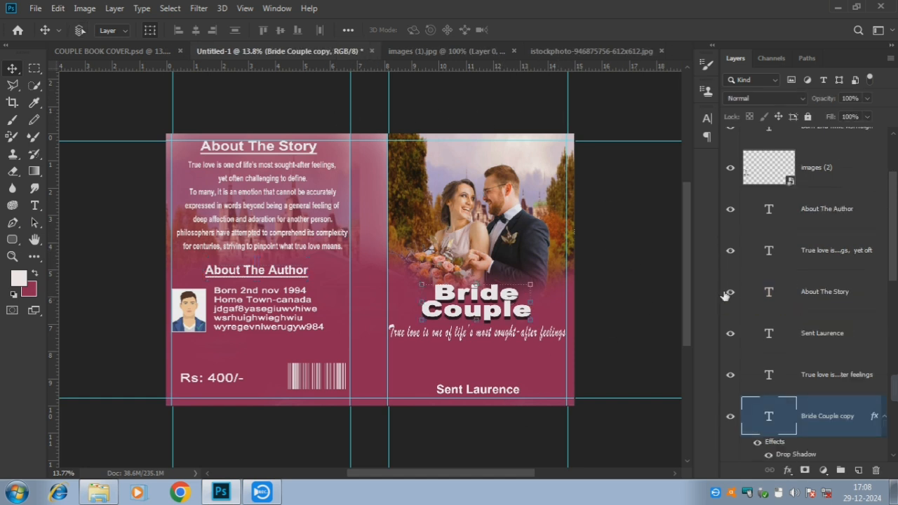
drag(512, 327, 329, 231)
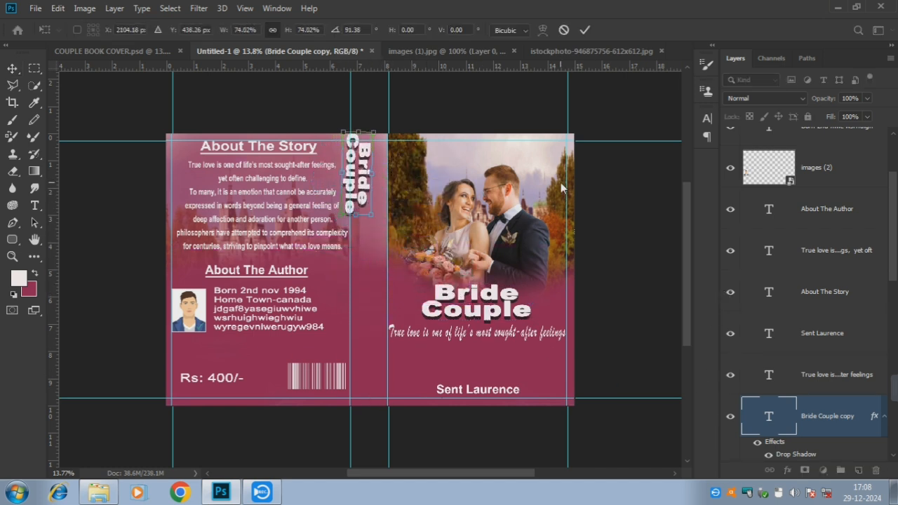
key(Right)
key(Right)
key(Right)
key(Right)
key(Right)
key(Right)
key(Right)
key(Right)
key(Right)
key(Right)
key(Right)
key(Right)
key(Right)
key(Right)
key(Right)
key(Right)
key(Right)
key(Right)
drag(388, 225, 388, 231)
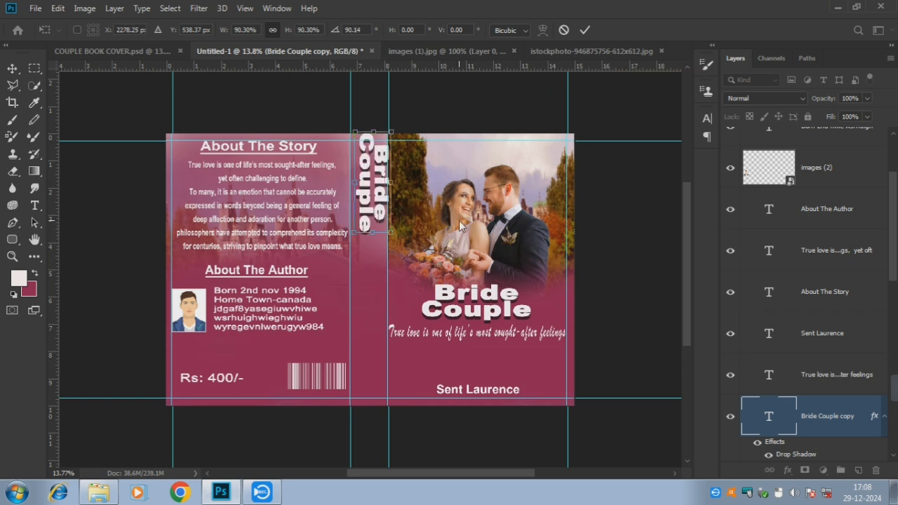
key(Down)
key(Down)
key(Down)
key(Down)
key(Down)
key(Down)
key(Down)
key(Down)
key(Down)
key(Down)
key(Down)
key(Down)
key(Down)
key(Down)
key(Down)
key(Down)
key(Down)
key(Down)
key(Down)
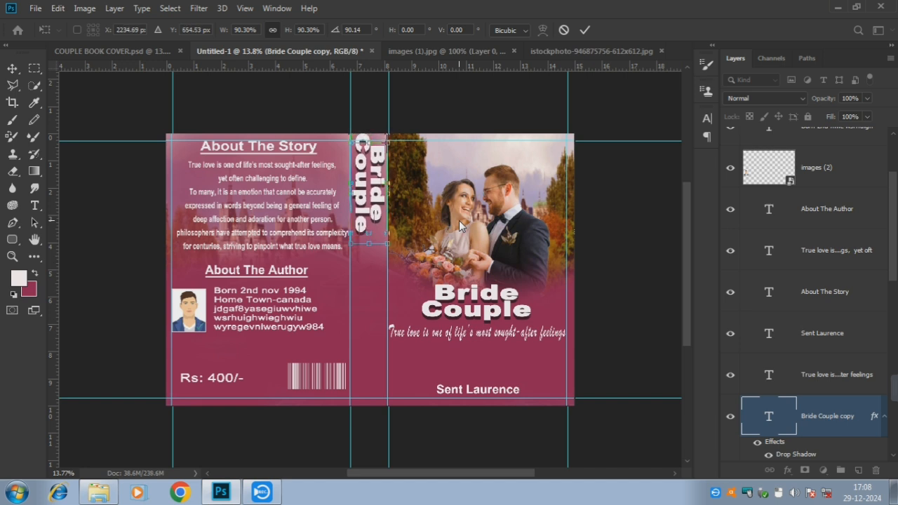
key(Down)
key(Down)
key(Down)
key(Down)
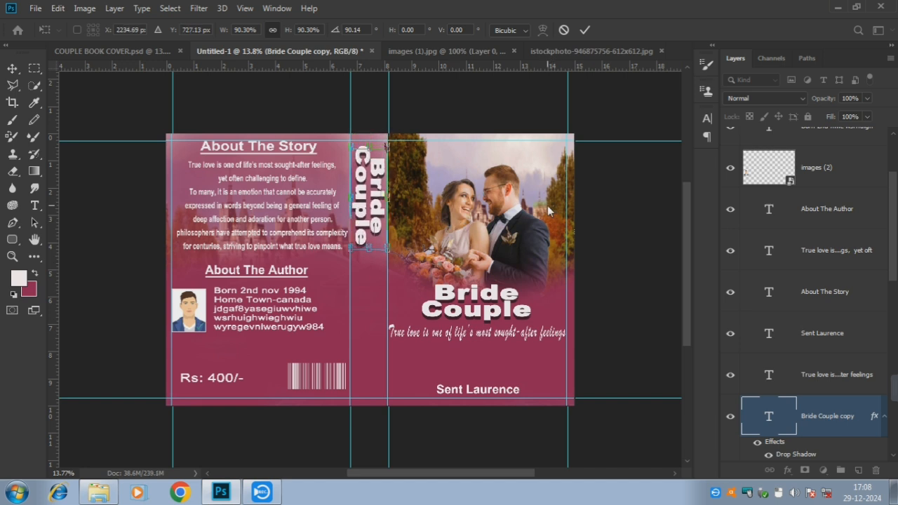
key(Return)
click(626, 127)
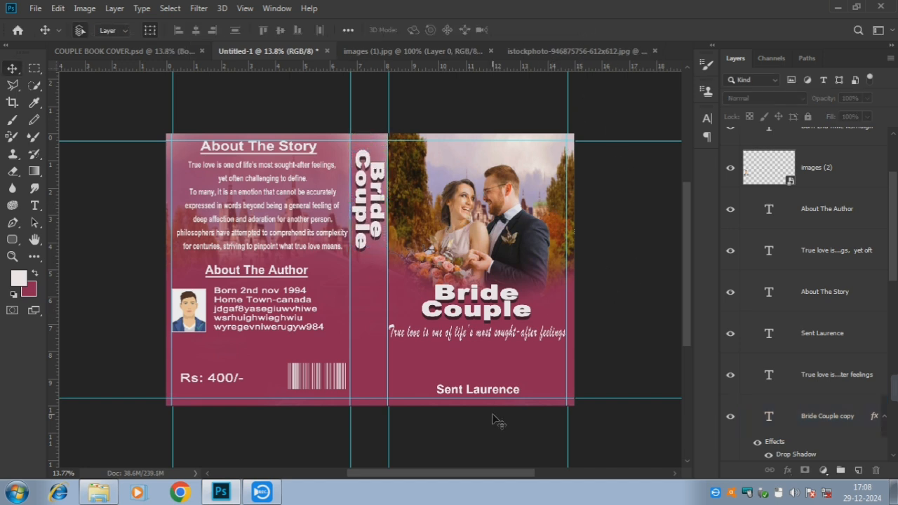
click(469, 397)
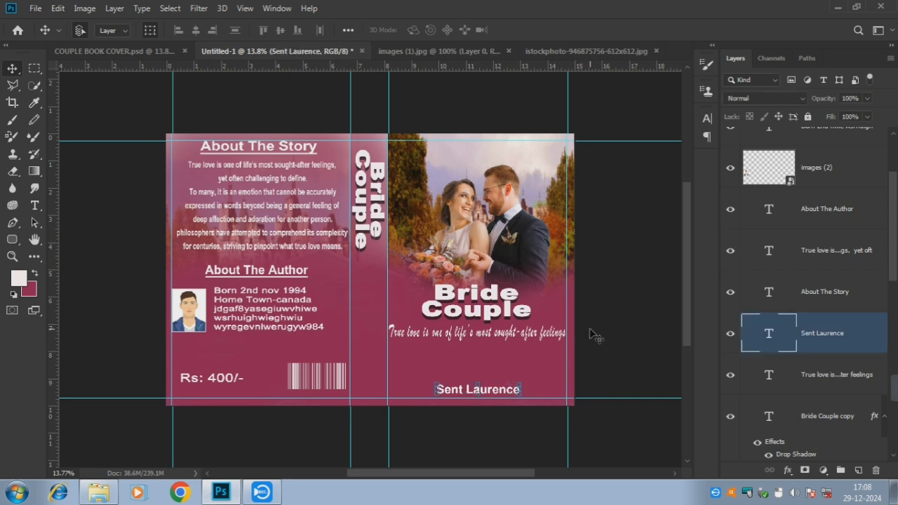
key(ctrl+j)
drag(459, 391, 368, 373)
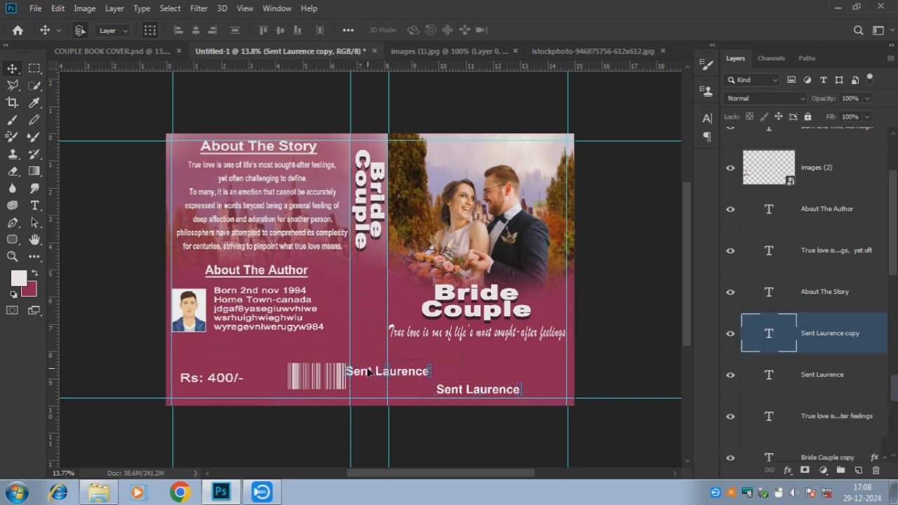
key(ctrl+t)
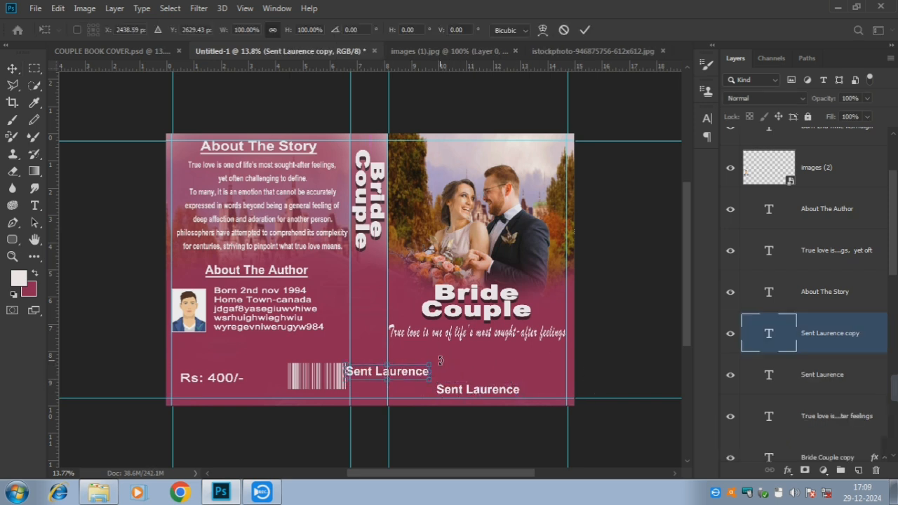
drag(440, 361, 395, 406)
key(Left)
key(Left)
key(Left)
key(Left)
key(Left)
key(Left)
key(Left)
key(Left)
key(Left)
key(Left)
key(Left)
key(Left)
key(Left)
key(Left)
key(Left)
key(Left)
key(Left)
key(Left)
key(Left)
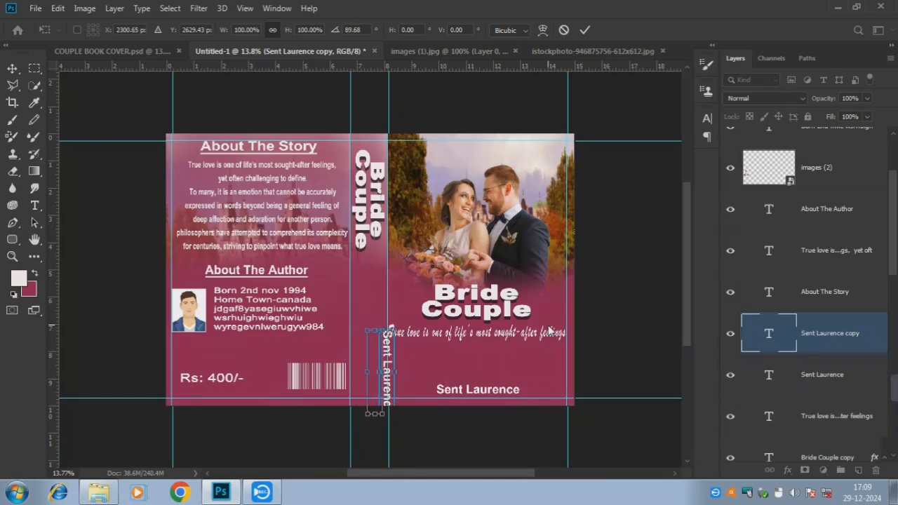
key(Left)
key(Left)
key(Left)
key(Left)
key(Left)
key(Left)
key(Left)
key(Left)
key(Up)
key(Up)
key(Up)
key(Up)
key(Up)
key(Up)
key(Up)
key(Up)
key(Up)
key(Up)
key(Up)
key(Up)
key(Up)
key(Up)
key(Up)
key(Up)
key(Up)
key(Up)
key(Up)
key(Up)
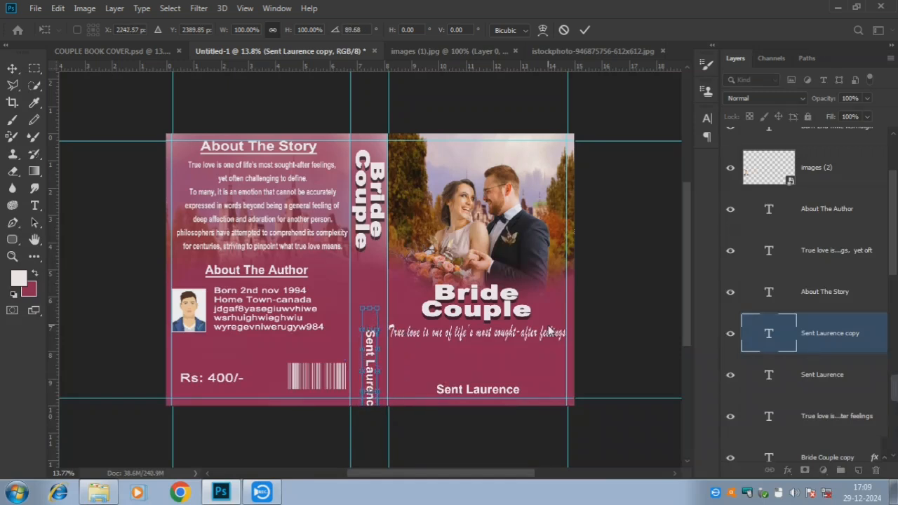
key(Up)
key(Up)
key(Up)
key(Up)
key(Up)
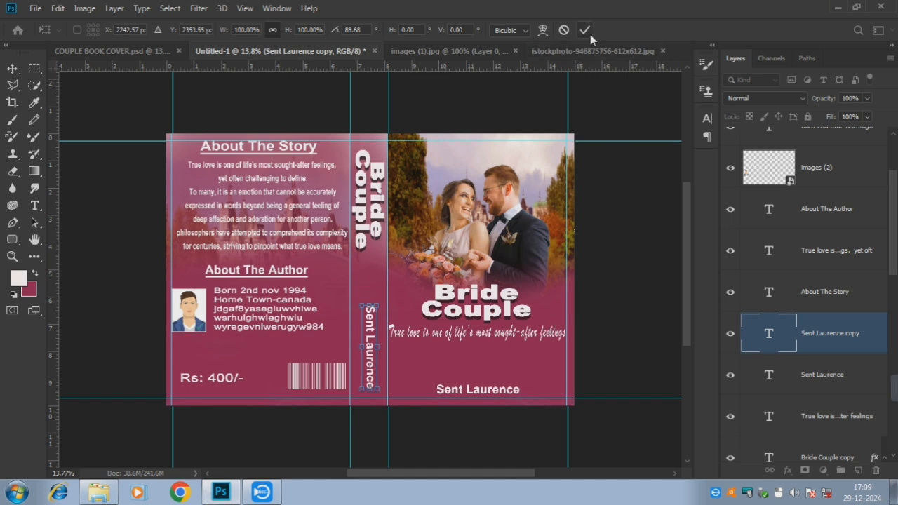
click(586, 31)
Stretch the Bride Couple spine title taller
click(368, 228)
click(366, 248)
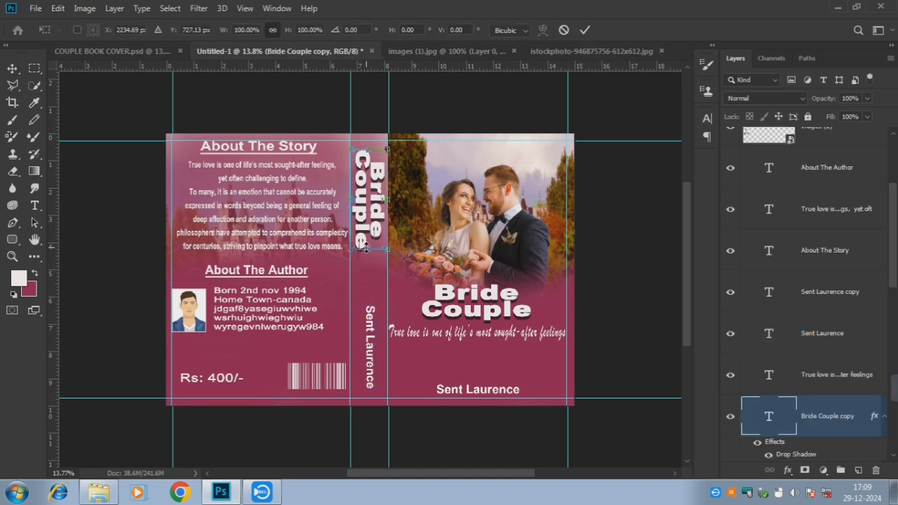
drag(365, 249, 366, 259)
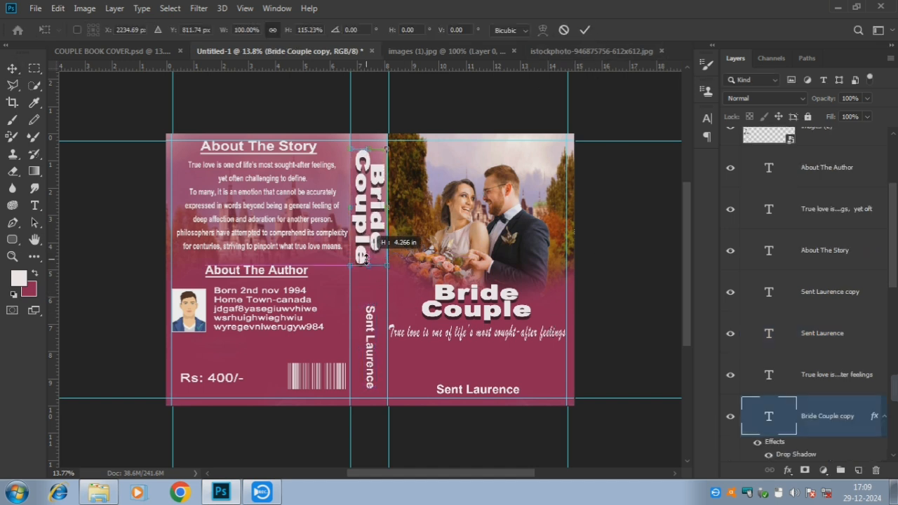
click(583, 31)
click(504, 114)
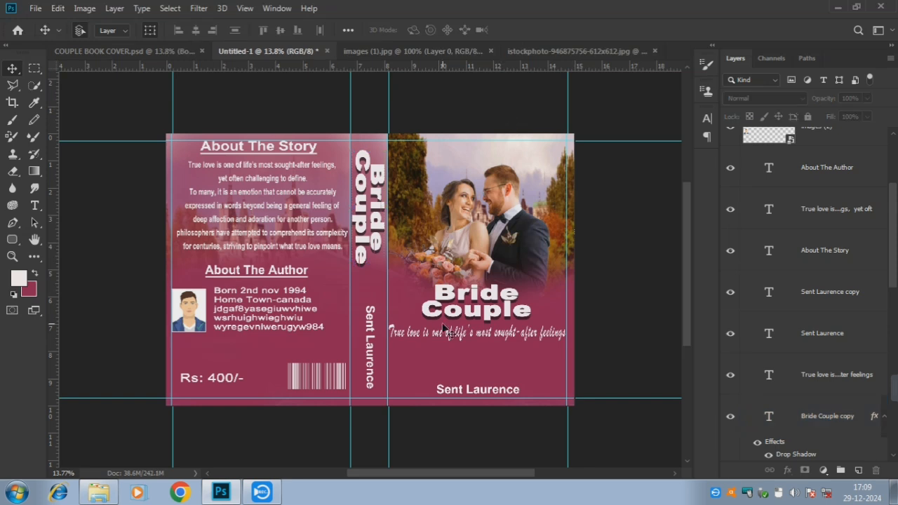
click(371, 362)
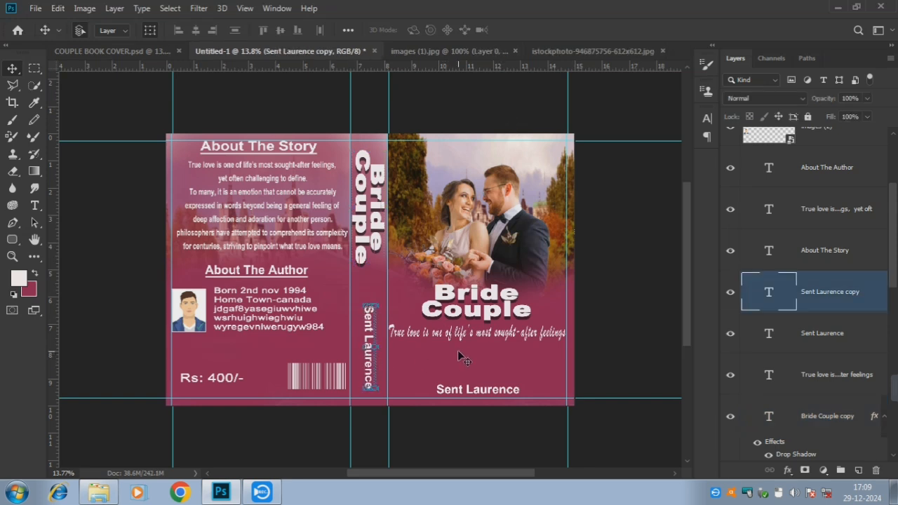
click(516, 128)
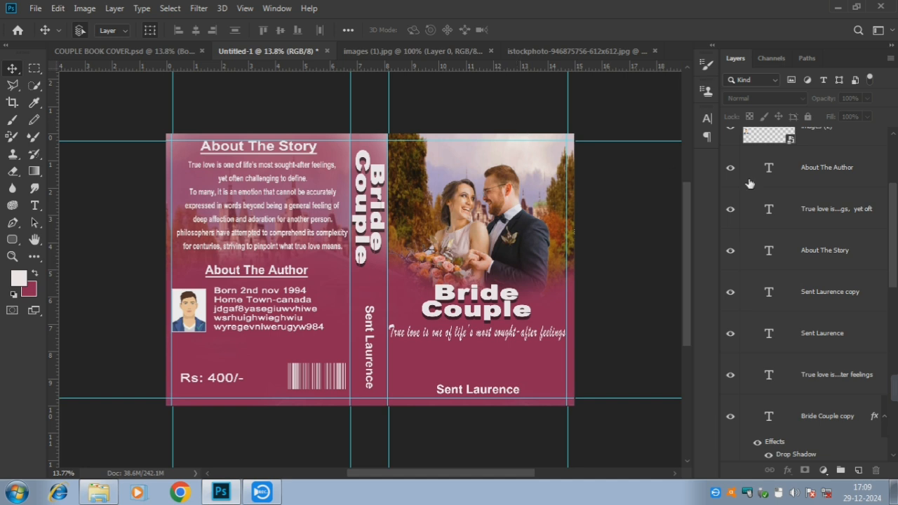
Rasterize the images (2) layer and stamp all visible layers into a new merged layer
drag(891, 237, 892, 220)
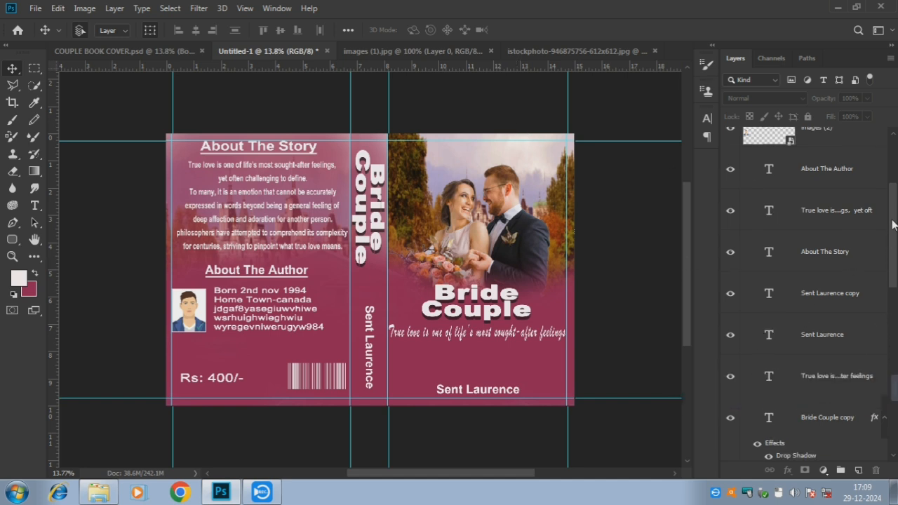
scroll(892, 224, up, 3)
right_click(807, 272)
click(652, 236)
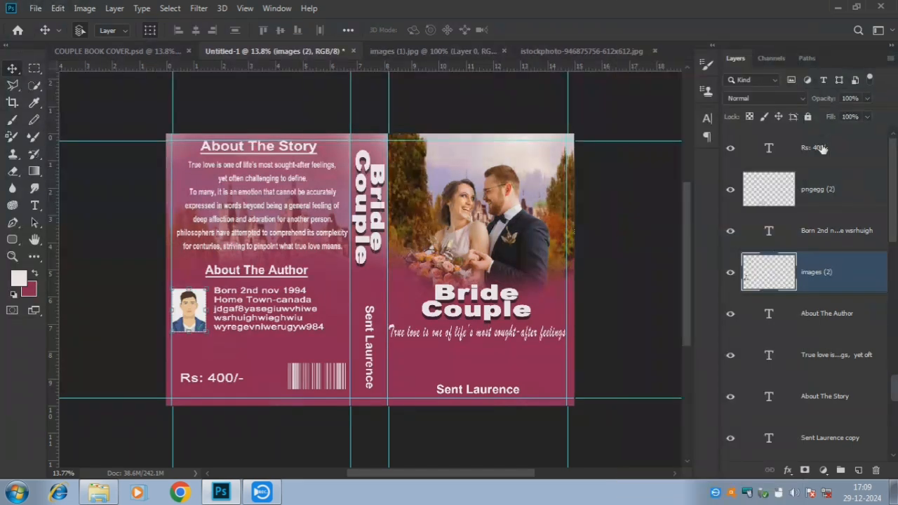
click(817, 148)
key(ctrl+alt+shift+e)
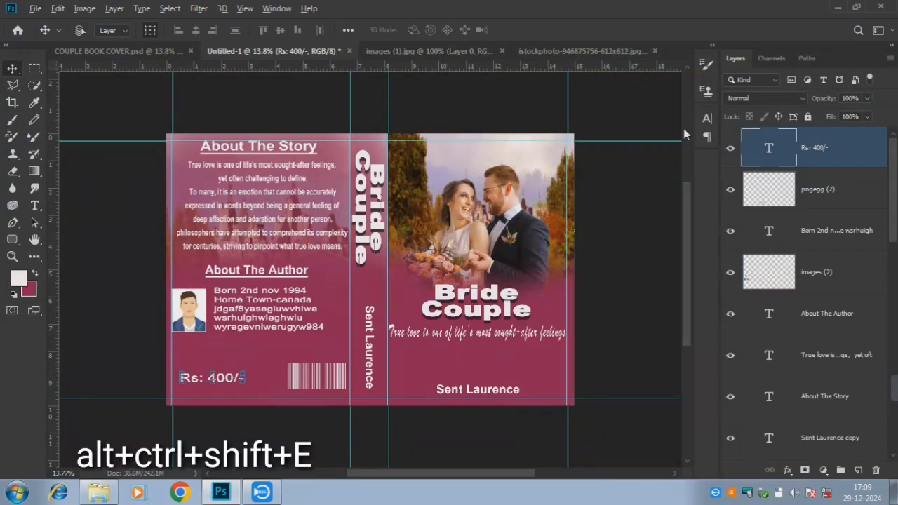
click(199, 9)
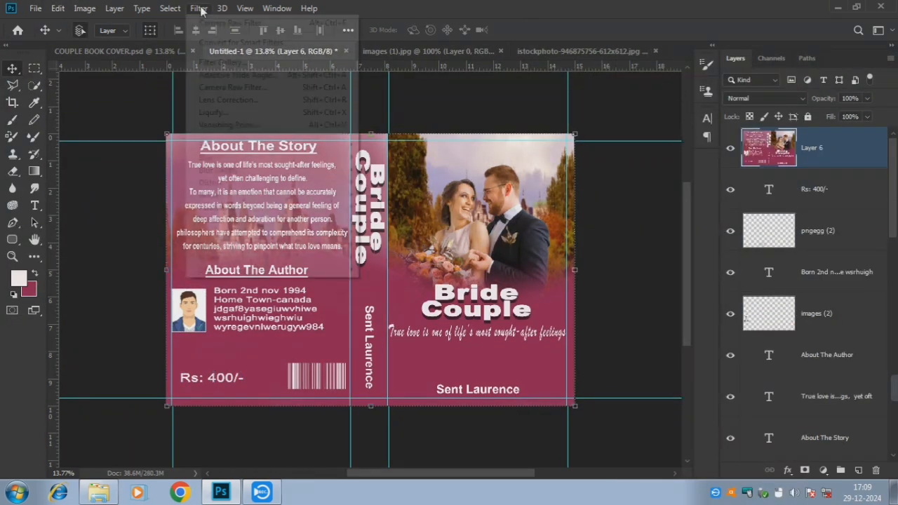
Apply a Camera Raw Filter with Saturation +17 to the merged Layer 6
click(239, 85)
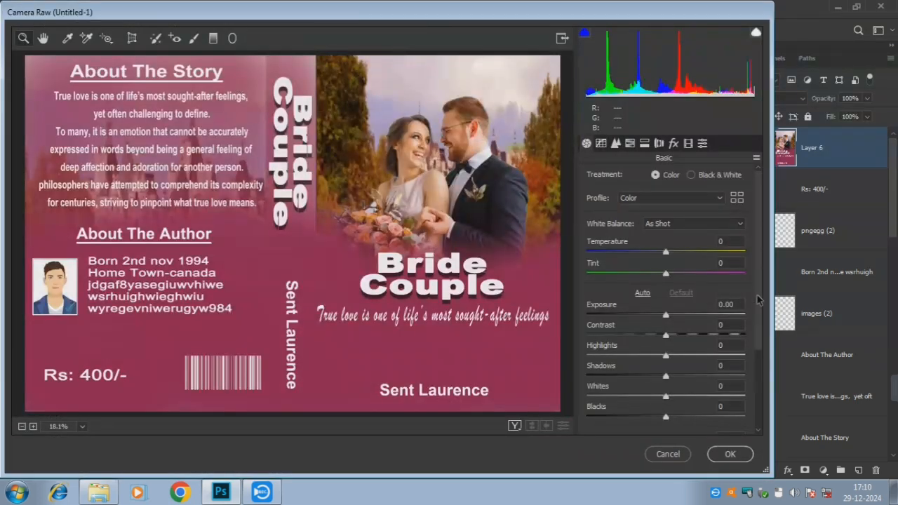
scroll(758, 300, down, 3)
drag(666, 424, 679, 426)
click(715, 452)
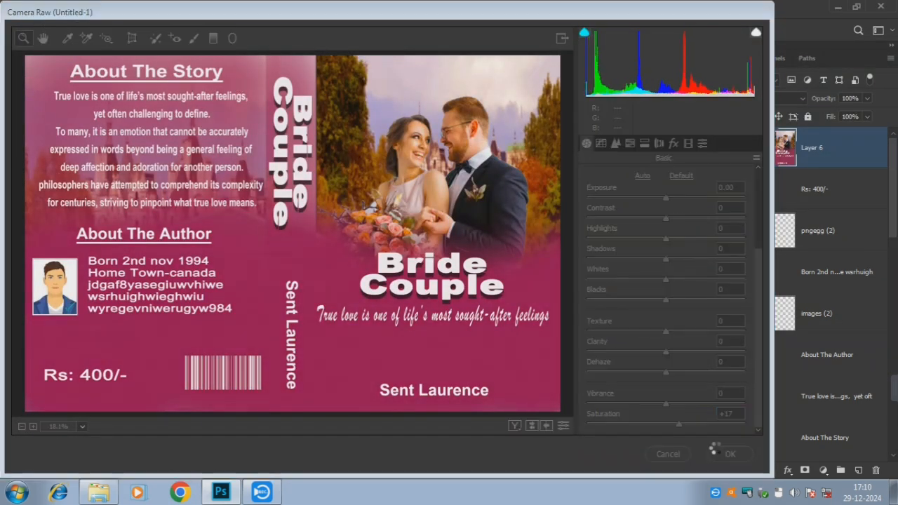
click(638, 100)
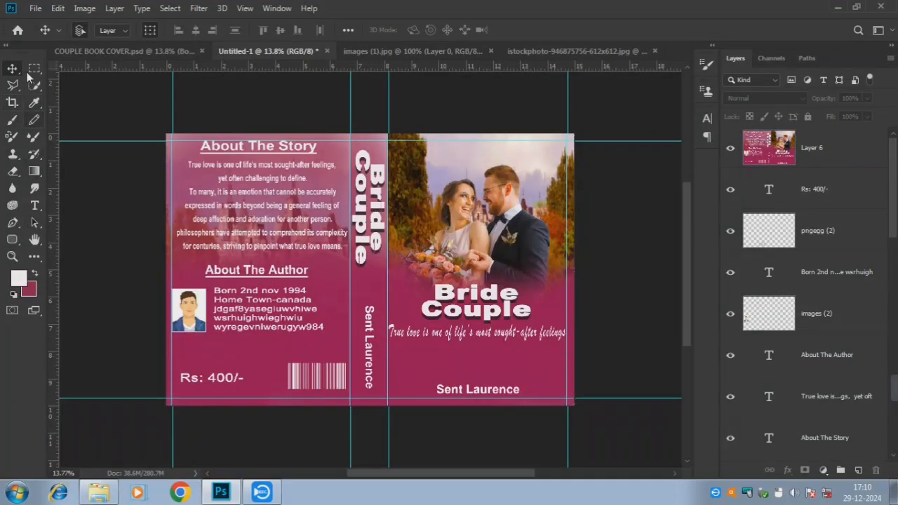
Remove all four vertical guides, keeping only the two horizontal margin guides
drag(175, 112, 3, 103)
drag(356, 104, 4, 103)
drag(389, 106, 4, 103)
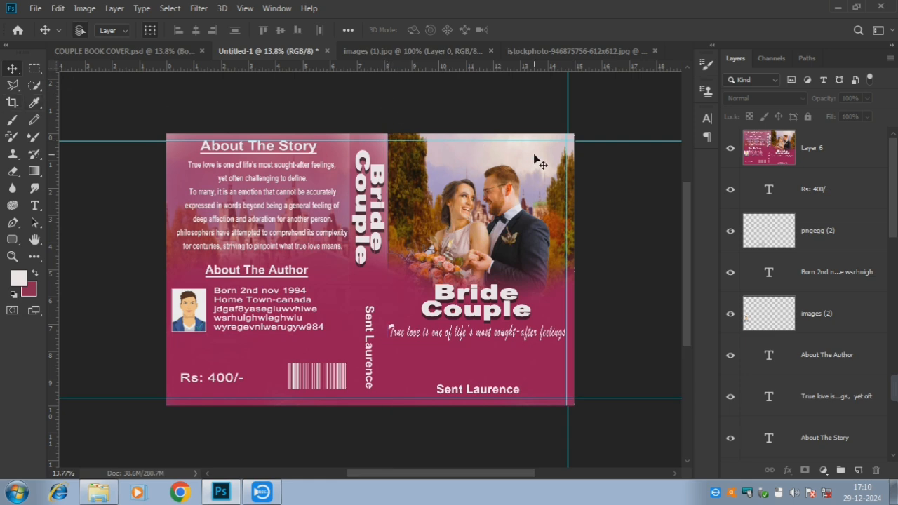
drag(567, 109, 17, 72)
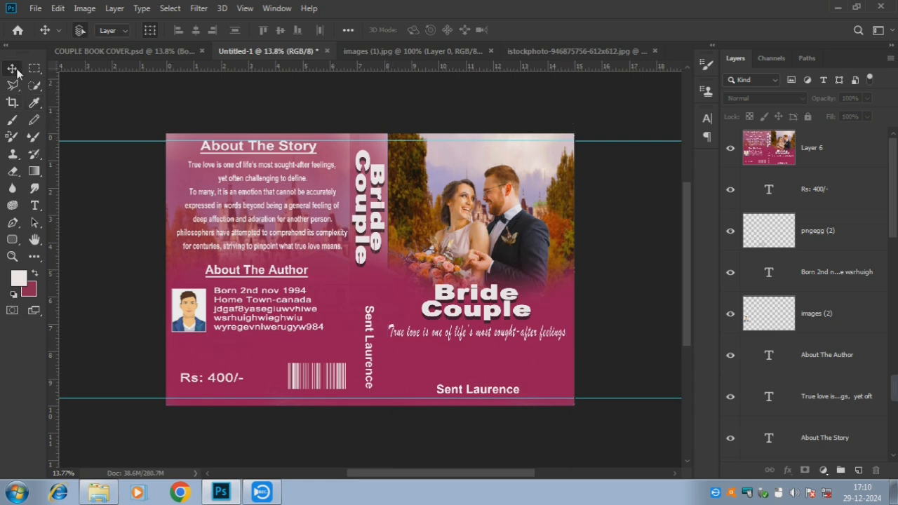